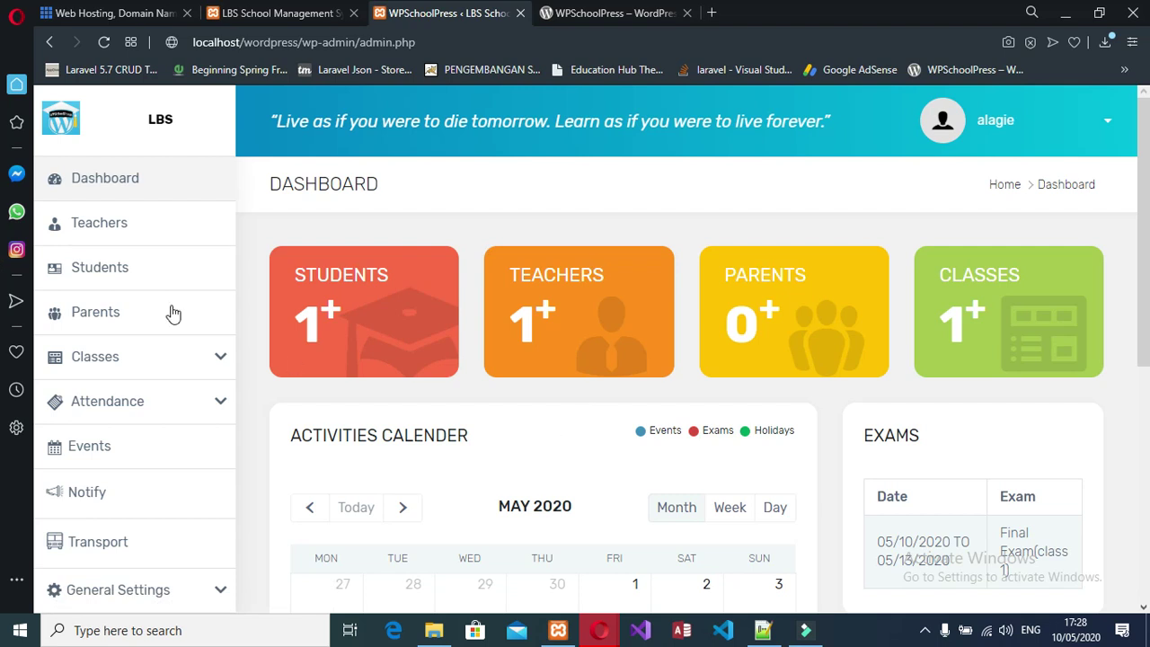
Expand and collapse the class management options in the sidebar
{"action": "scroll", "coordinate": [310, 419], "scroll_direction": "down", "scroll_amount": 5}
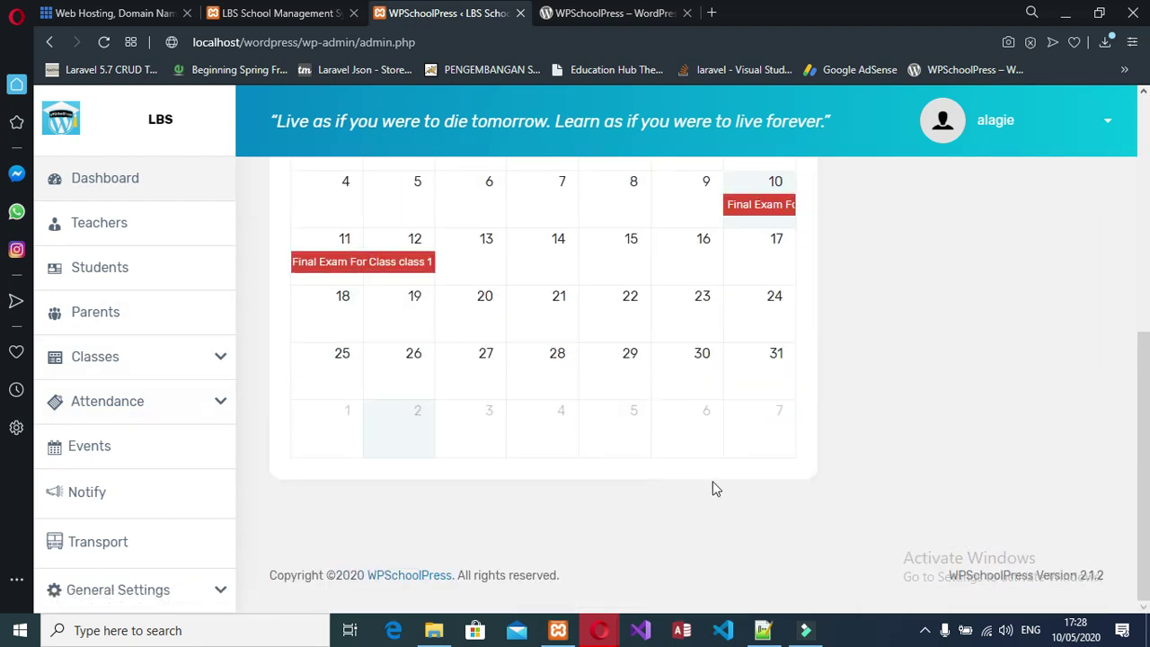
{"action": "scroll", "coordinate": [883, 483], "scroll_direction": "up", "scroll_amount": 5}
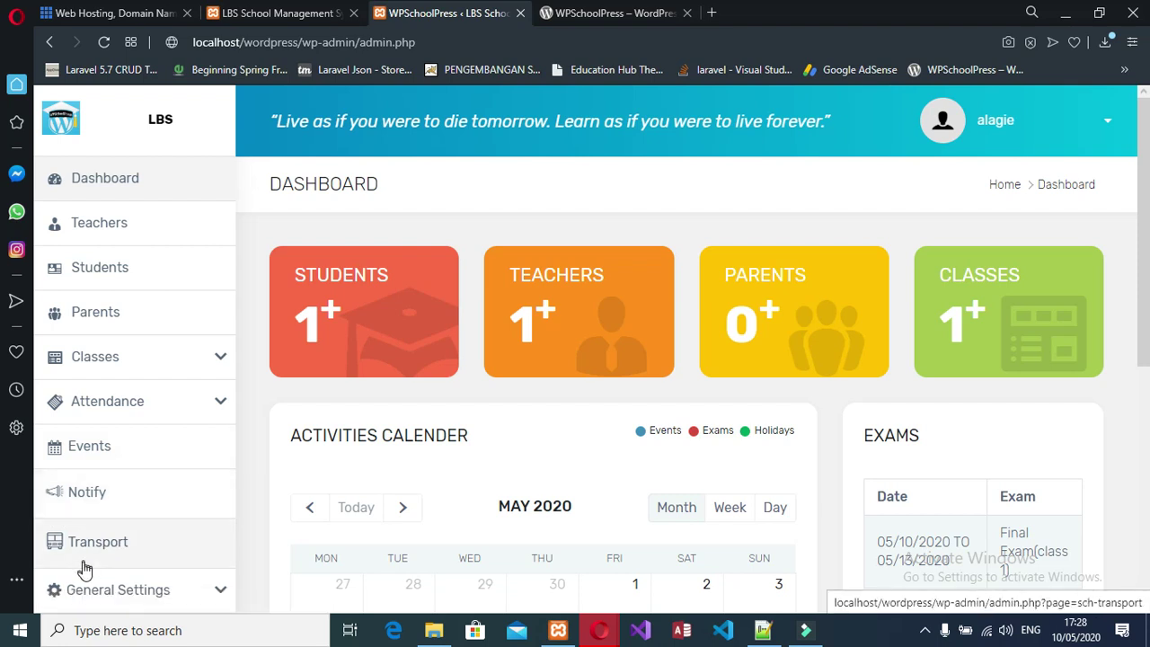
{"action": "left_click", "coordinate": [159, 359]}
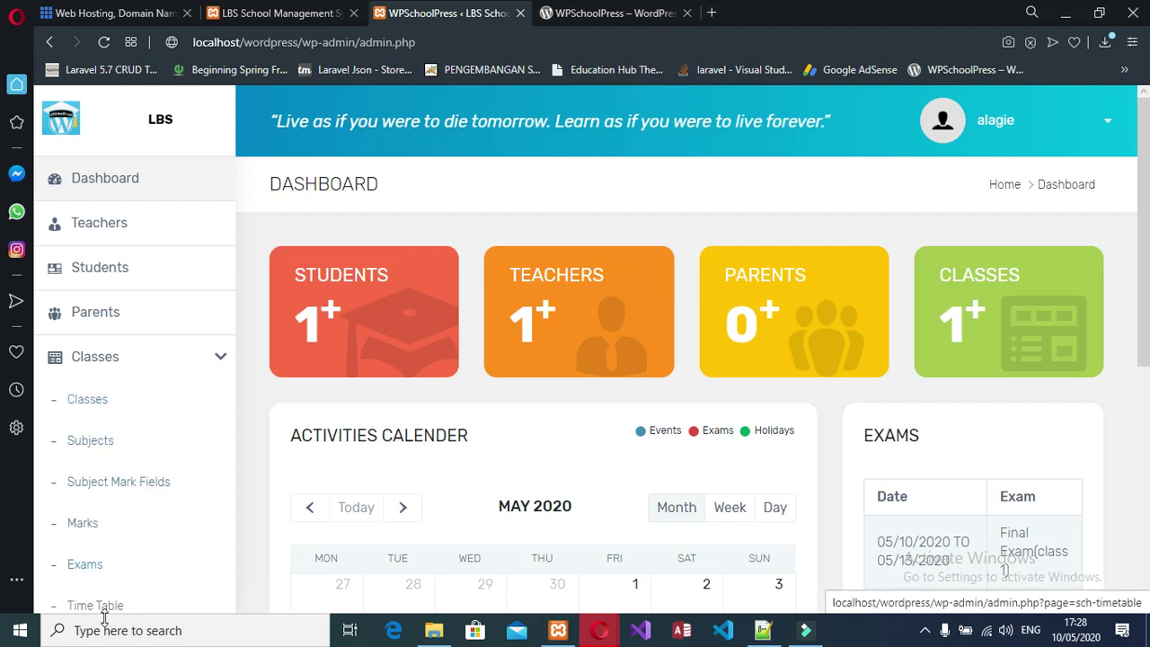
{"action": "left_click", "coordinate": [219, 358]}
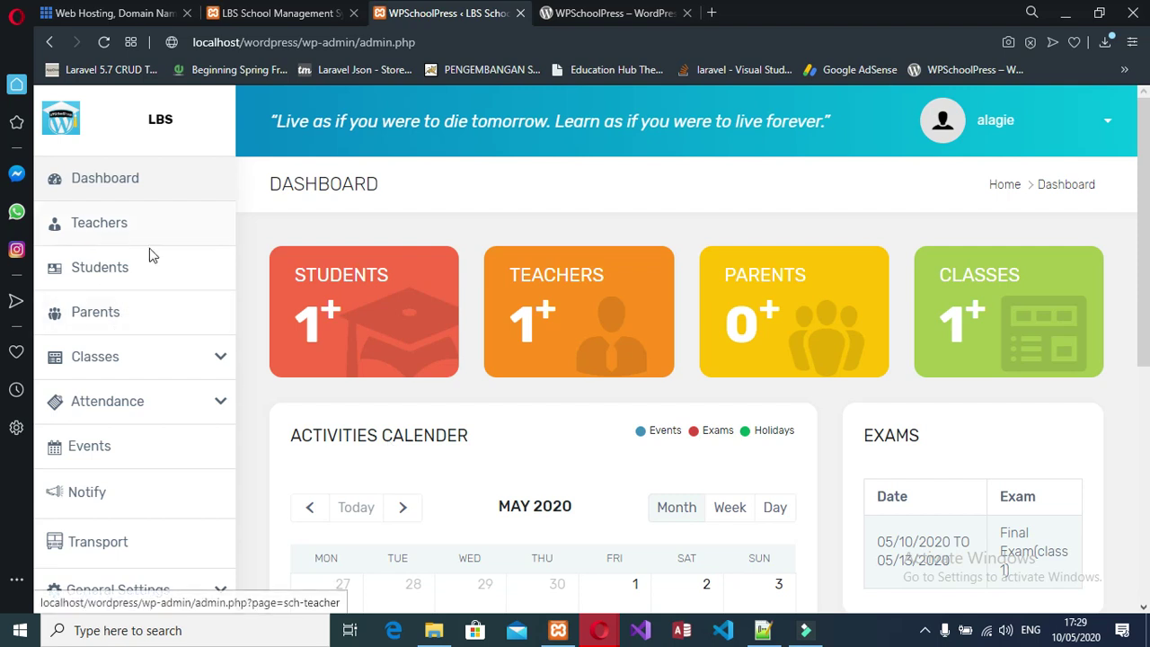
Open the Teachers list, showing the class 1 teacher for Science and English
{"action": "left_click", "coordinate": [89, 230]}
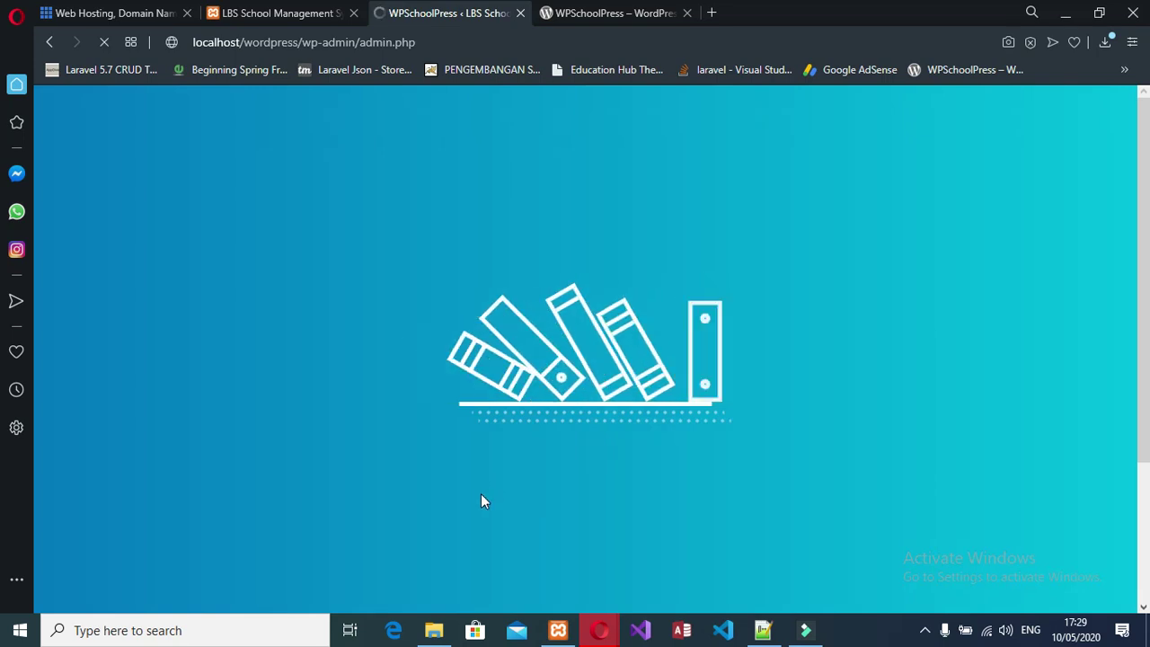
{"action": "scroll", "coordinate": [629, 314], "scroll_direction": "down", "scroll_amount": 2}
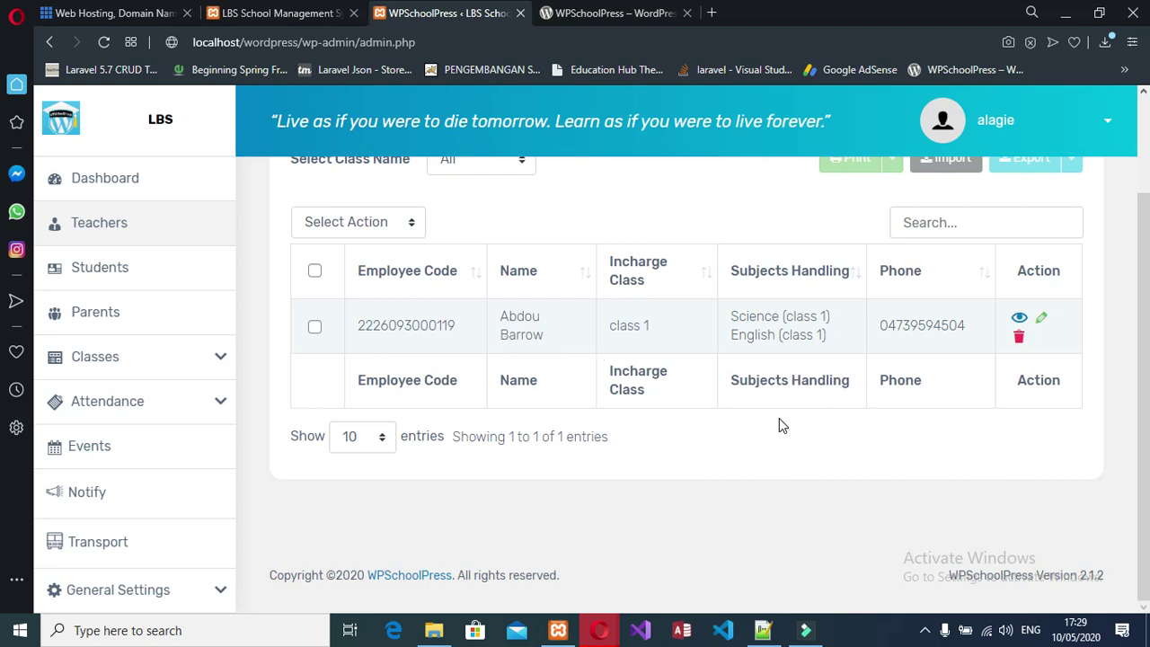
{"action": "scroll", "coordinate": [779, 418], "scroll_direction": "up", "scroll_amount": 2}
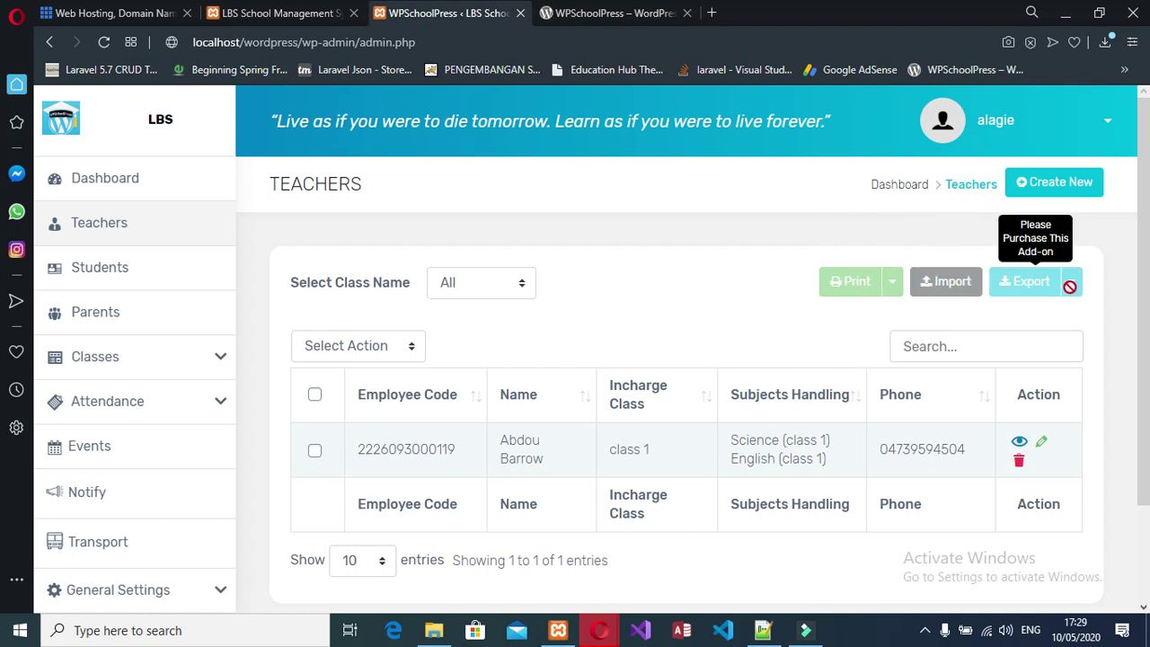
Start a new teacher record and enter the teacher's first and last names
{"action": "left_click", "coordinate": [1049, 193]}
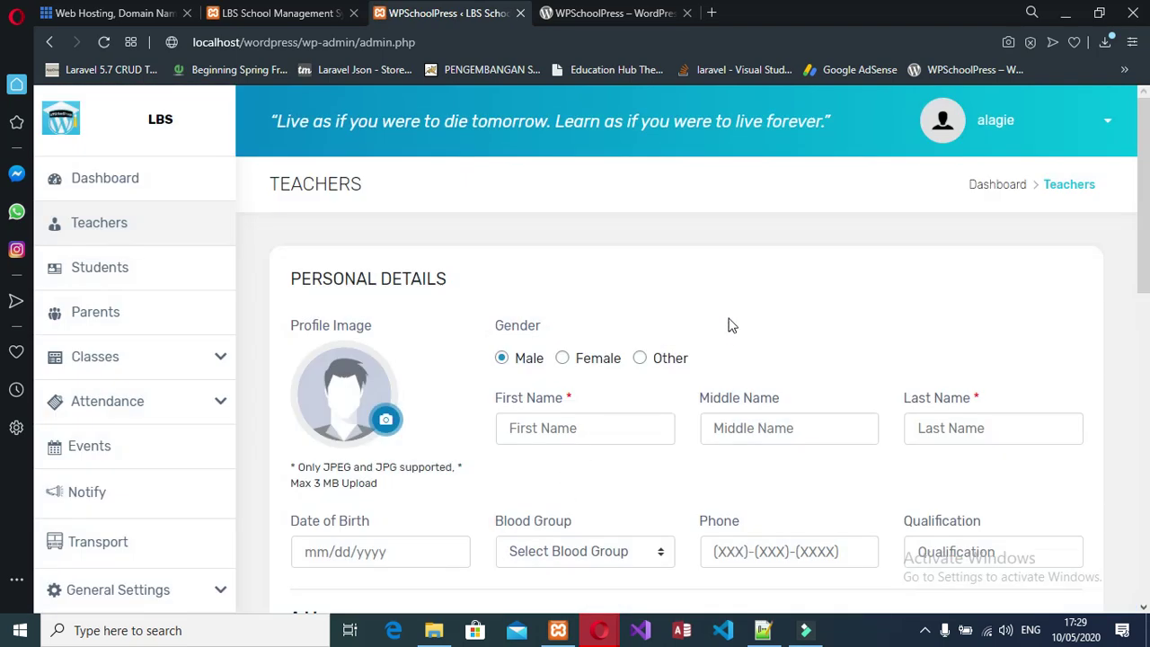
{"action": "scroll", "coordinate": [692, 332], "scroll_direction": "down", "scroll_amount": 1}
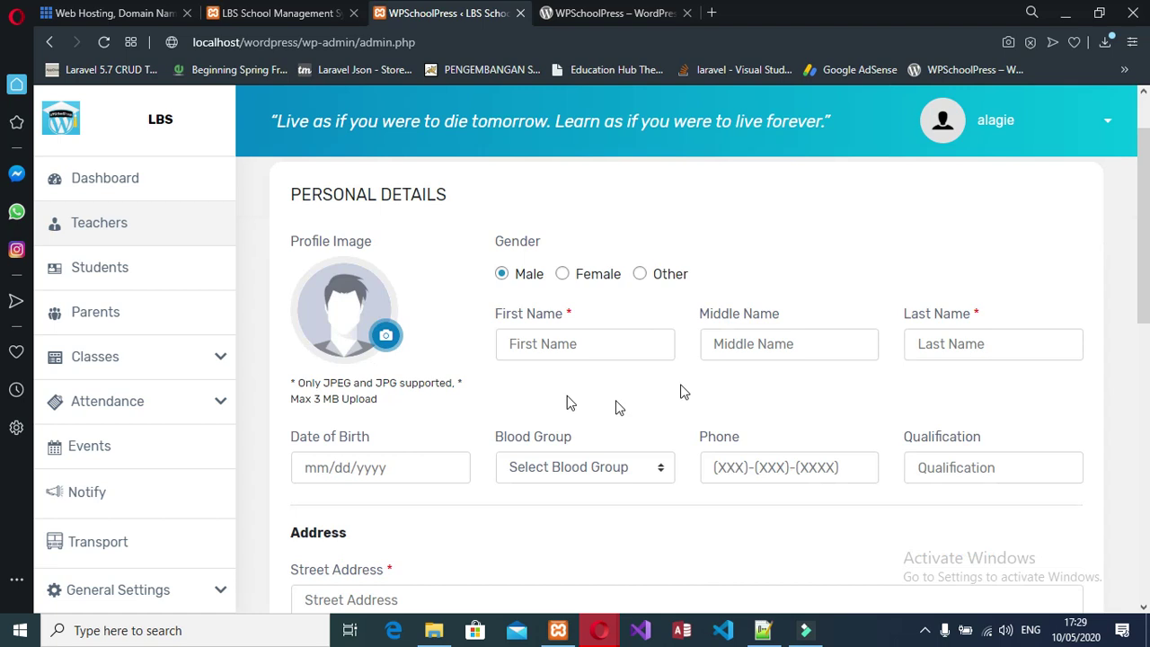
{"action": "left_click", "coordinate": [590, 347]}
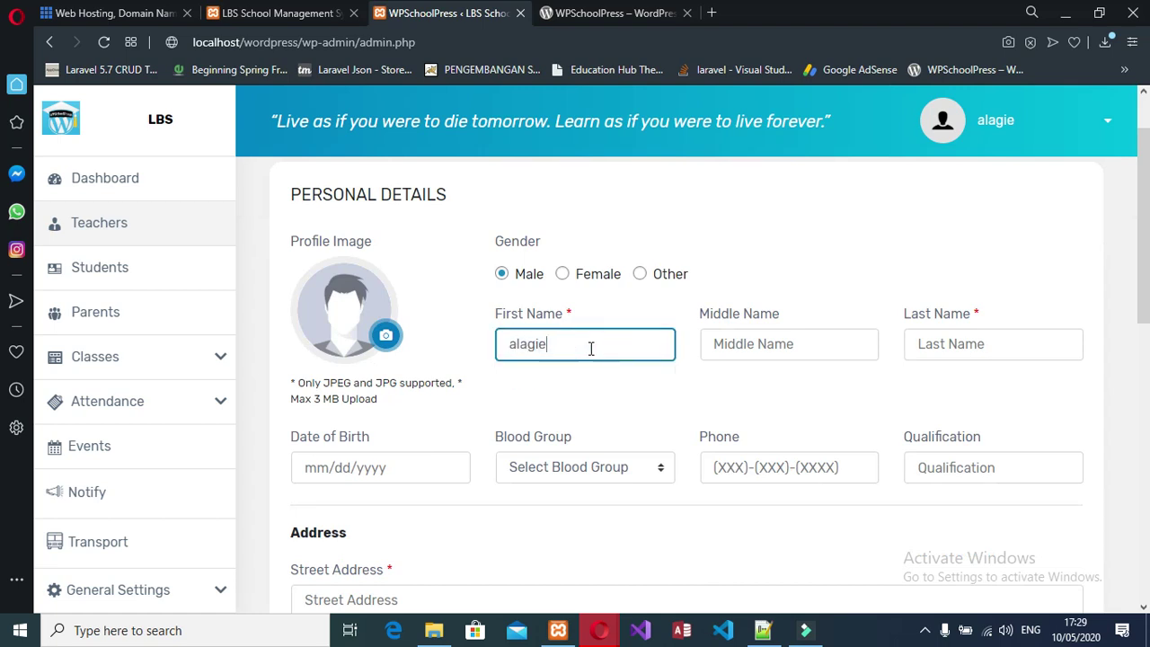
{"action": "key", "text": "Tab"}
{"action": "key", "text": "Tab"}
{"action": "key", "text": "Tab"}
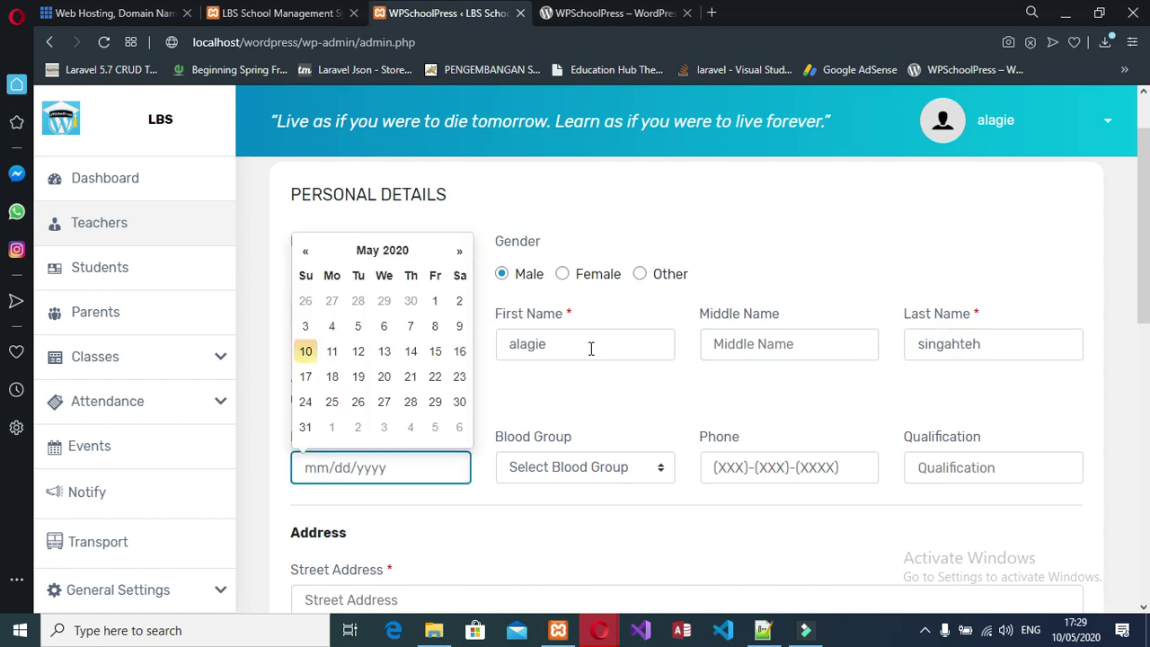
{"action": "left_click", "coordinate": [325, 250]}
{"action": "left_click", "coordinate": [353, 316]}
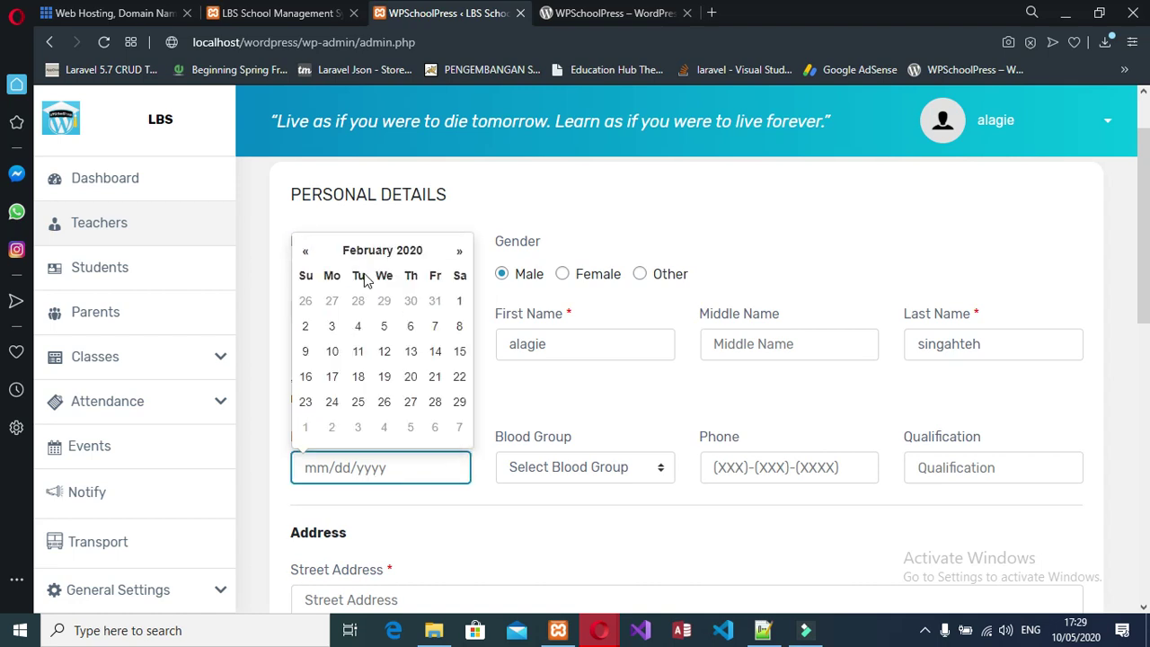
{"action": "left_click", "coordinate": [372, 261]}
{"action": "left_click", "coordinate": [375, 274]}
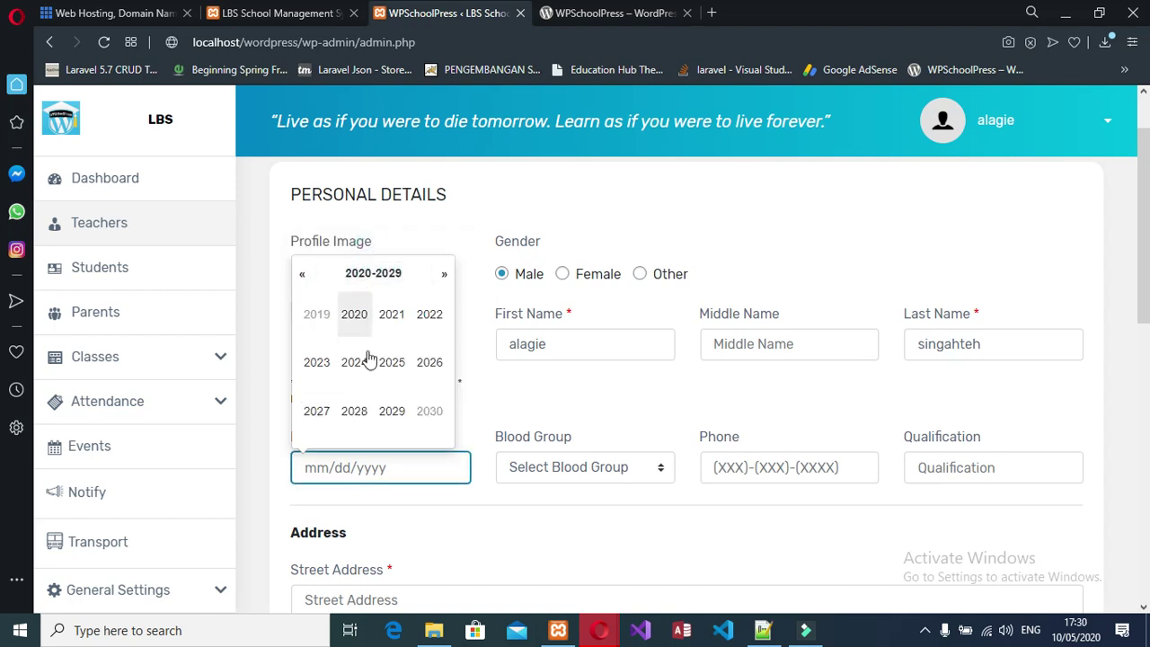
{"action": "scroll", "coordinate": [357, 318], "scroll_direction": "up", "scroll_amount": 1}
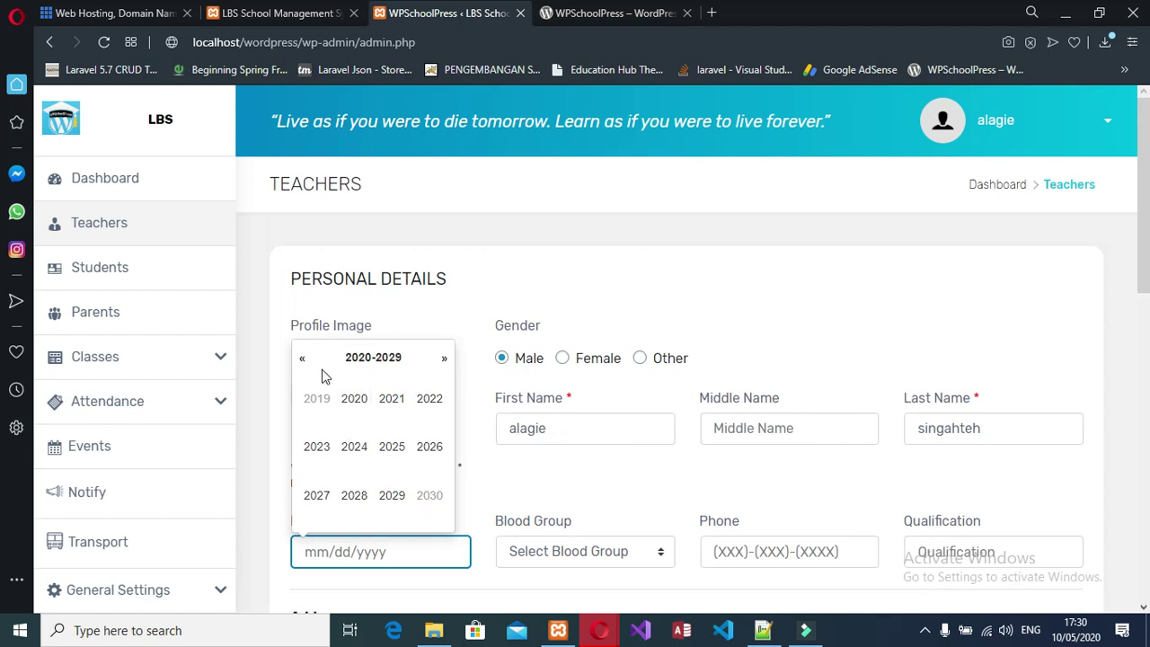
{"action": "left_click", "coordinate": [304, 359]}
{"action": "left_click", "coordinate": [304, 359]}
{"action": "left_click", "coordinate": [304, 359]}
{"action": "left_click", "coordinate": [305, 359]}
{"action": "left_click", "coordinate": [304, 359]}
{"action": "left_click", "coordinate": [353, 399]}
{"action": "left_click", "coordinate": [393, 402]}
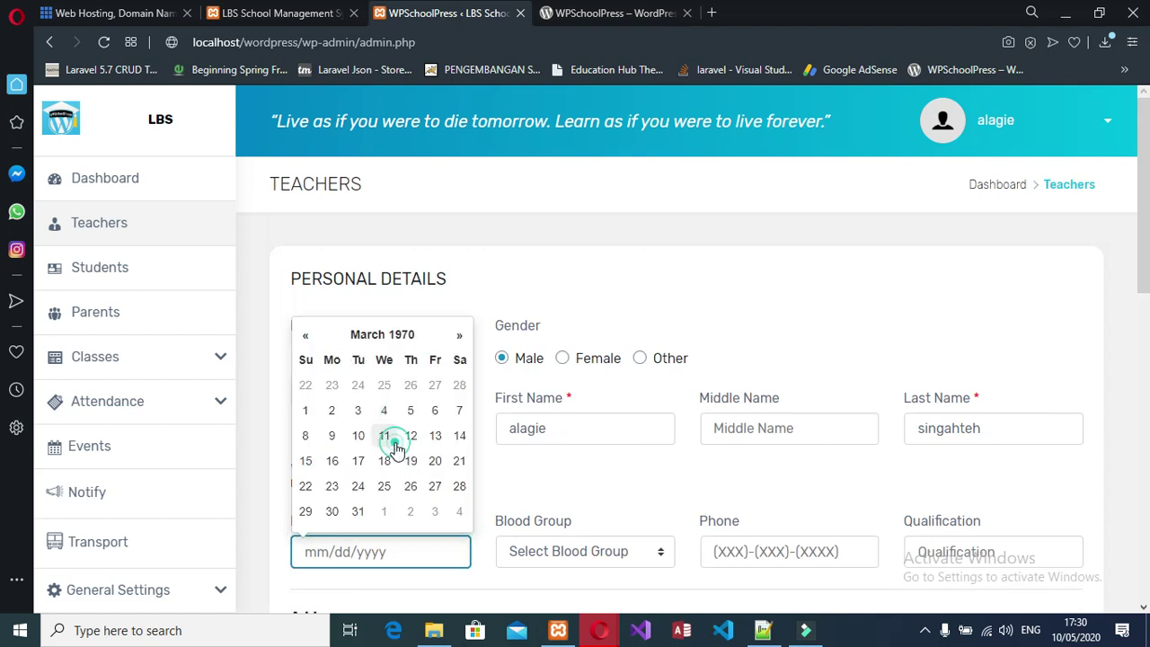
{"action": "left_click", "coordinate": [383, 435]}
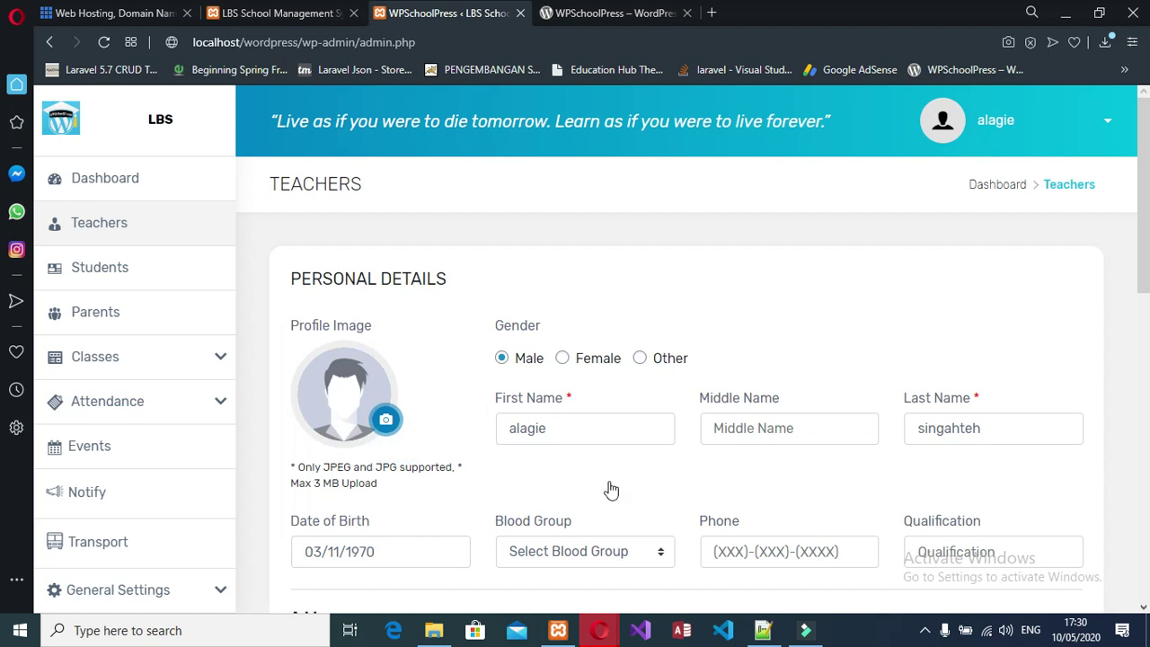
Choose blood group A+, fill the suggested phone number, and enter qualification bsc
{"action": "scroll", "coordinate": [610, 490], "scroll_direction": "down", "scroll_amount": 1}
{"action": "left_click", "coordinate": [628, 469]}
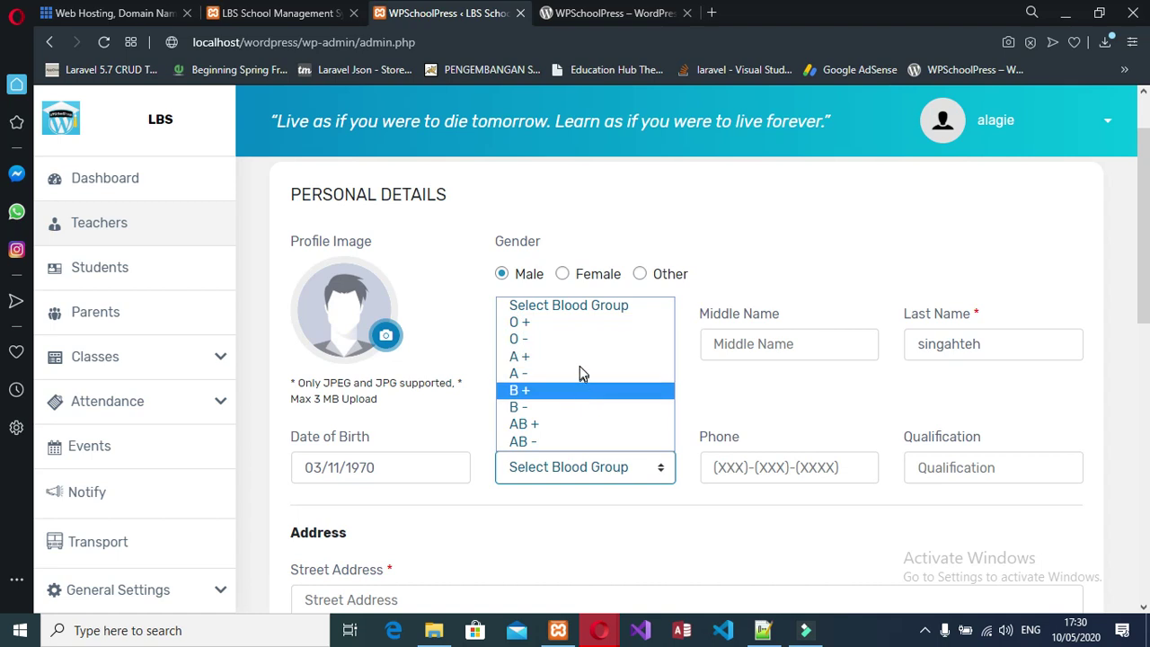
{"action": "left_click", "coordinate": [580, 356]}
{"action": "left_click", "coordinate": [797, 466]}
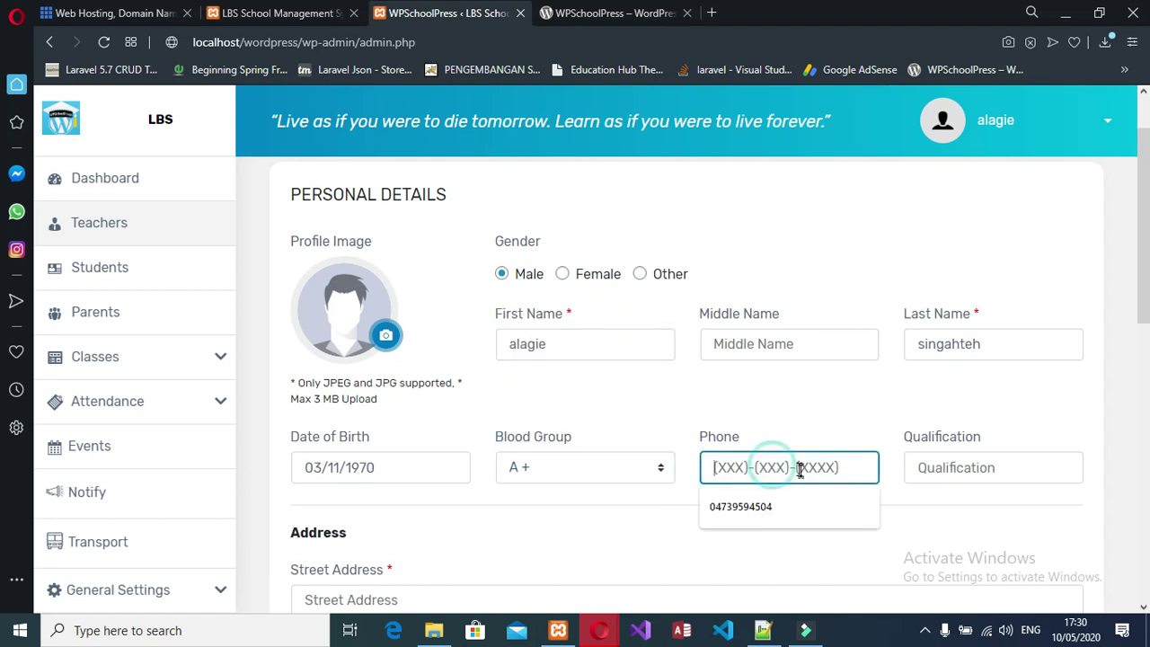
{"action": "left_click", "coordinate": [786, 506]}
{"action": "left_click", "coordinate": [937, 477]}
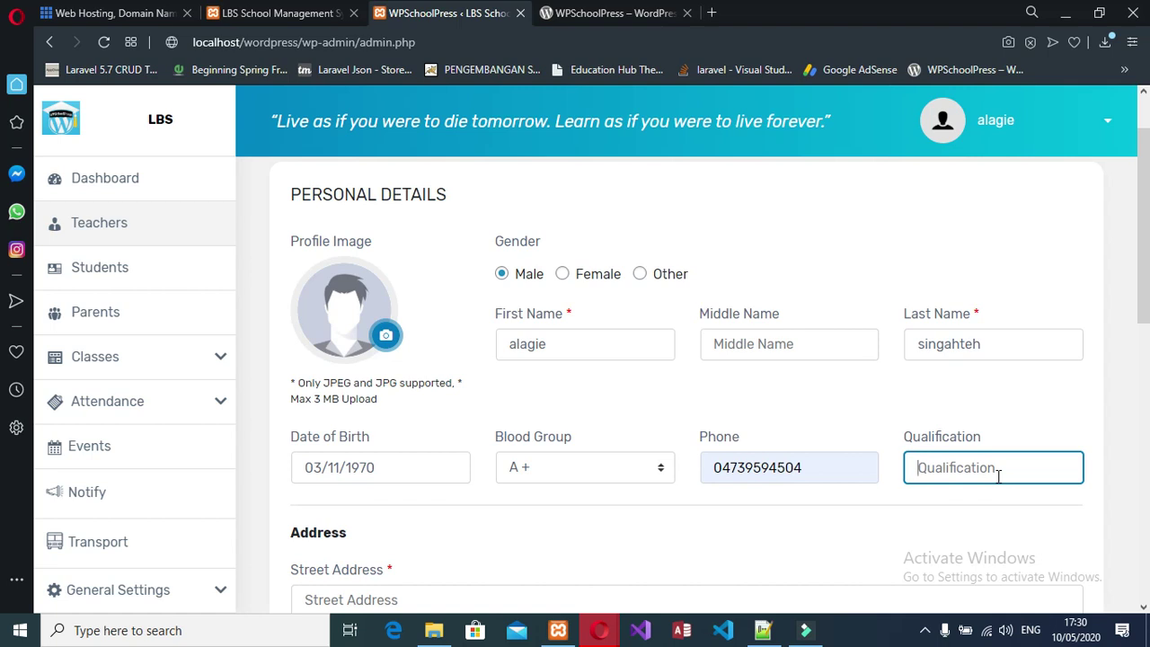
{"action": "type", "text": "bsc"}
{"action": "scroll", "coordinate": [518, 488], "scroll_direction": "down", "scroll_amount": 3}
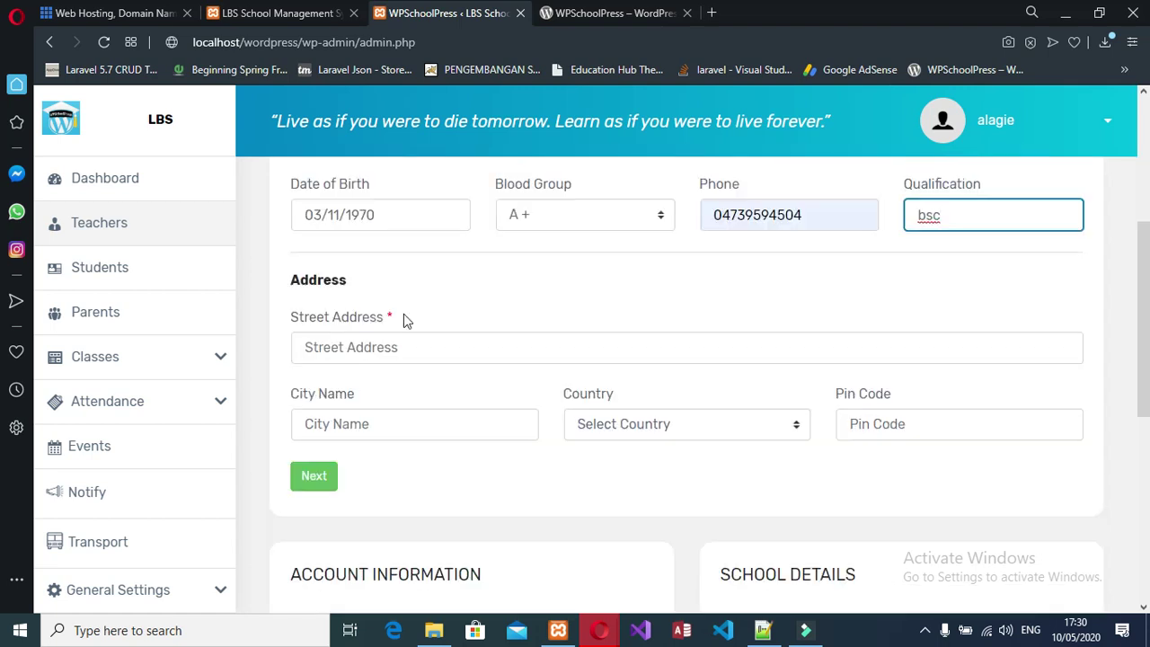
Enter the teacher's street address and city, choose country Gambia, and fill the pin code
{"action": "left_click", "coordinate": [457, 347]}
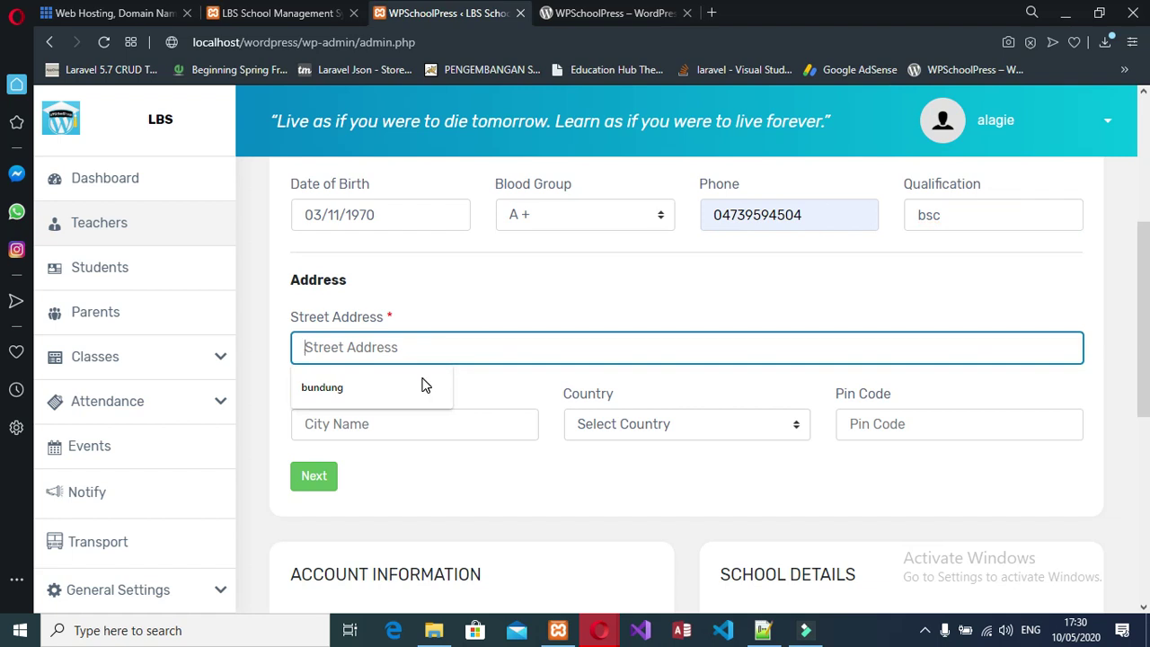
{"action": "type", "text": "lat"}
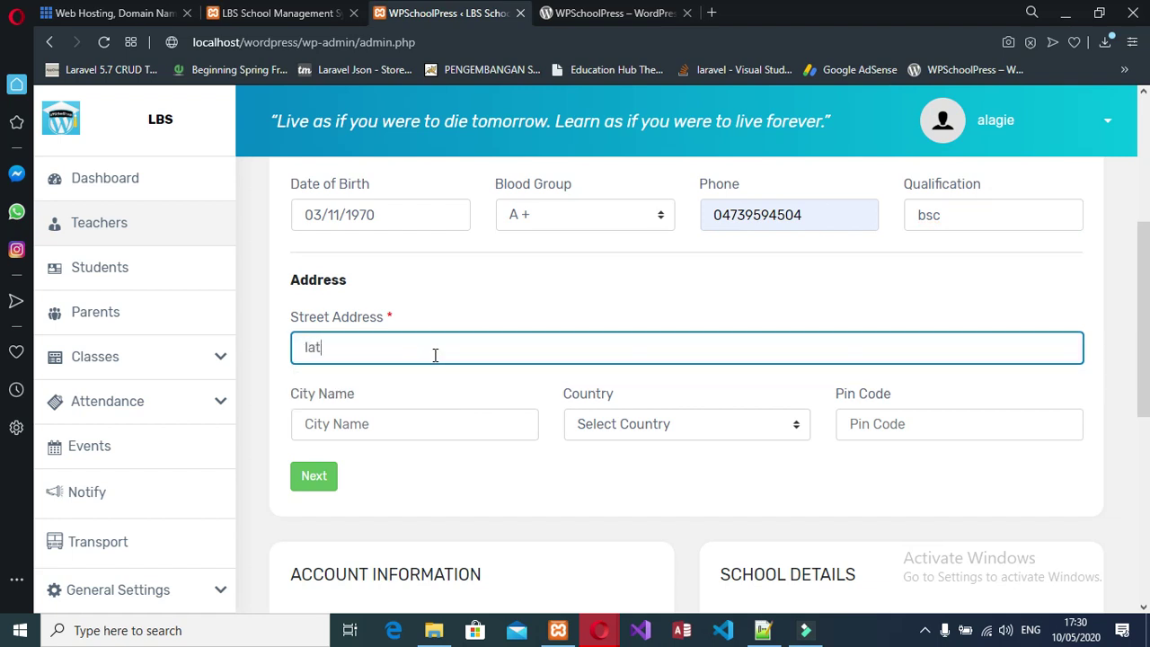
{"action": "type", "text": "rikunda sabiji"}
{"action": "key", "text": "Tab"}
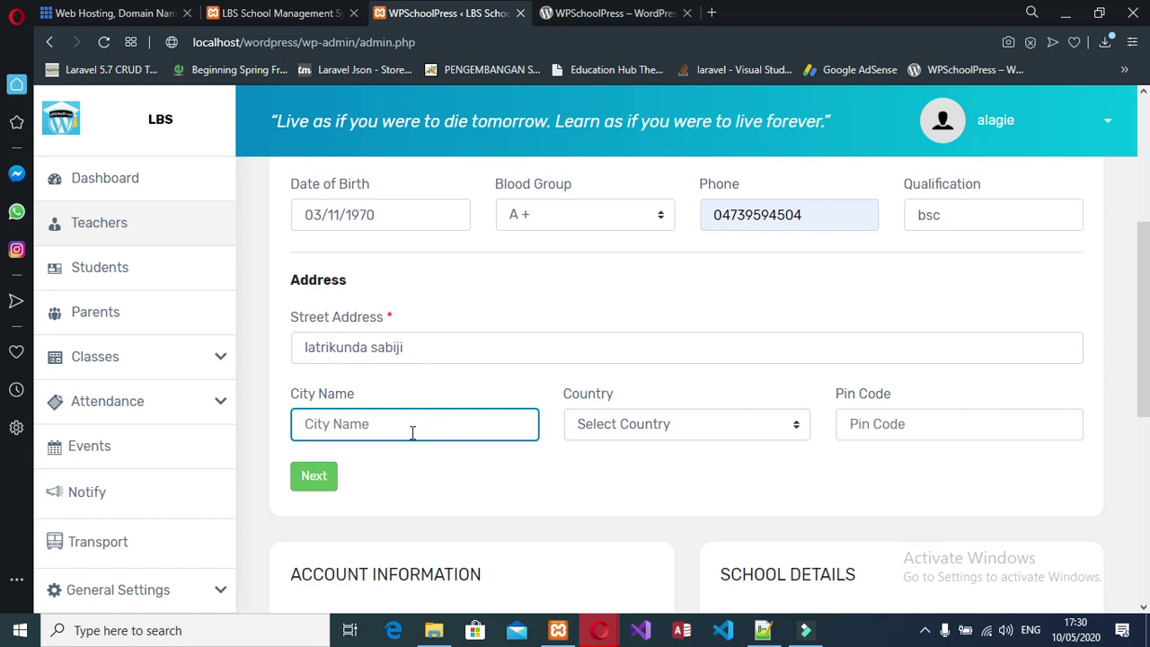
{"action": "type", "text": "latrikunda"}
{"action": "key", "text": "Tab"}
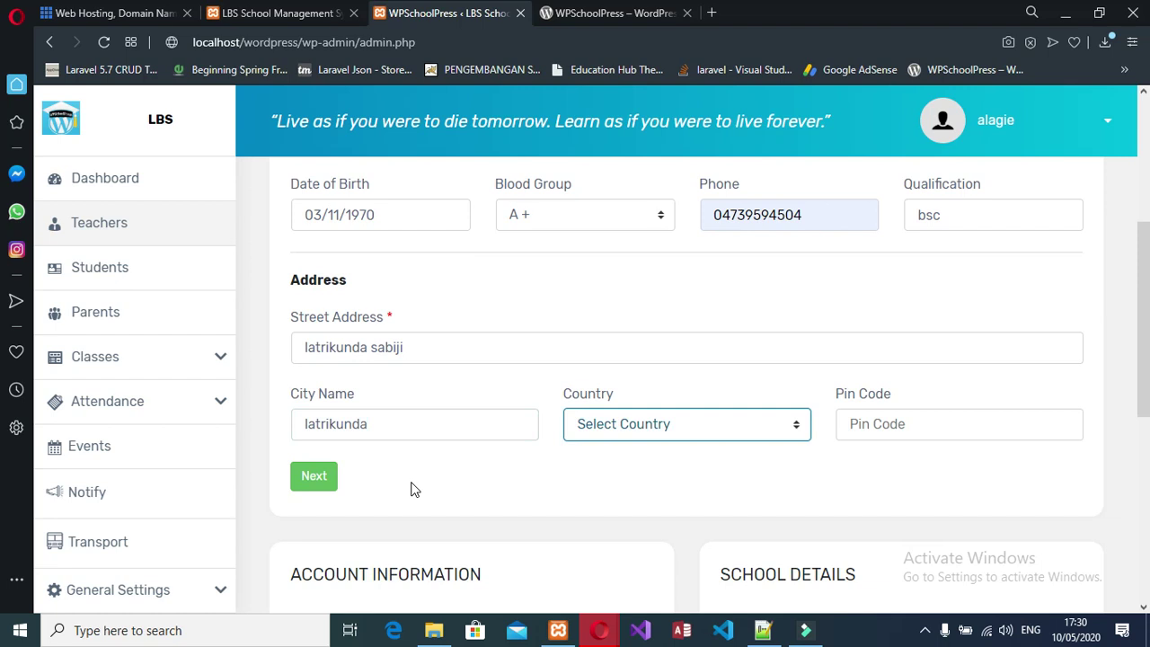
{"action": "key", "text": "g"}
{"action": "key", "text": "Tab"}
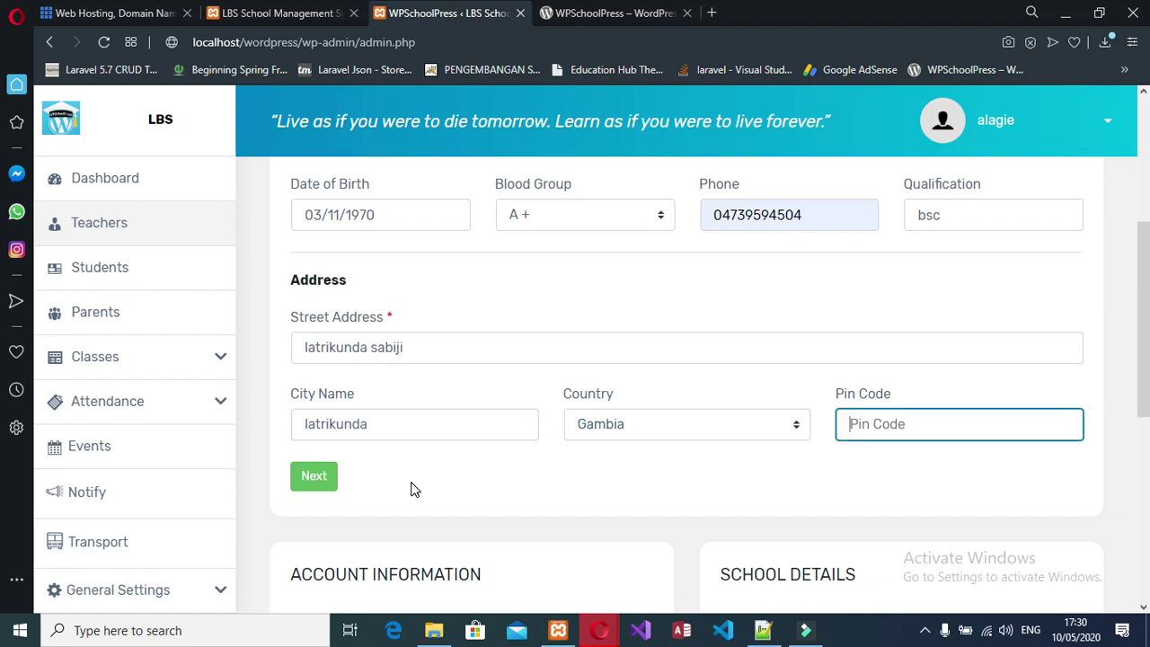
{"action": "type", "text": "00220"}
{"action": "left_click", "coordinate": [414, 489]}
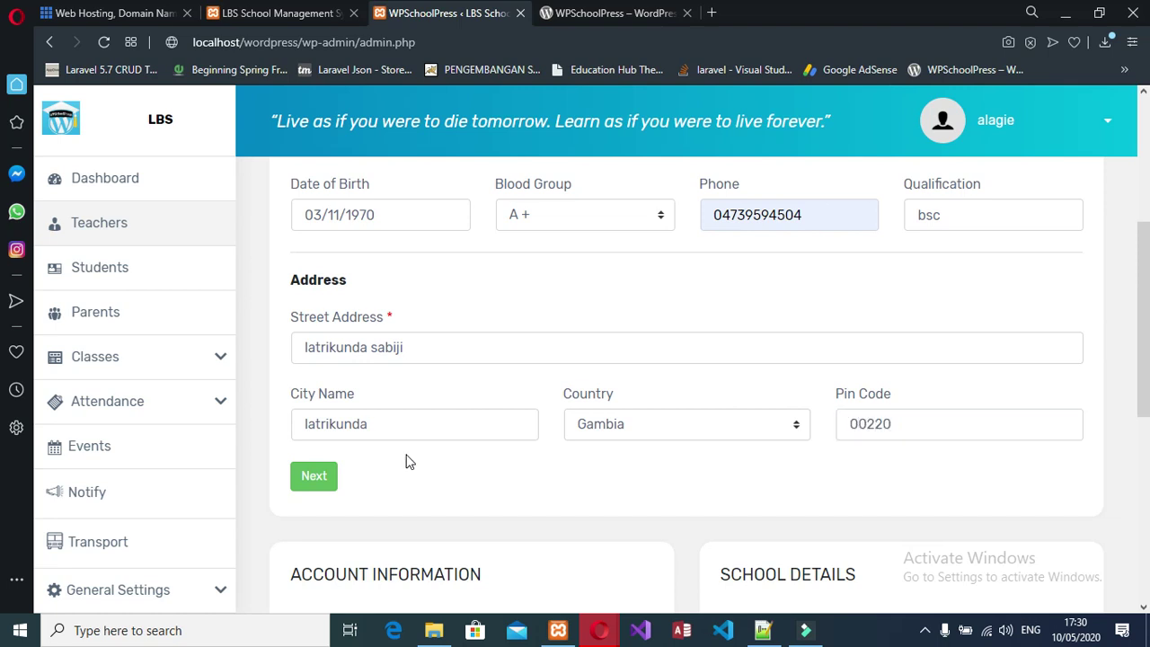
Enter the teacher's email, username, password and password confirmation
{"action": "scroll", "coordinate": [364, 475], "scroll_direction": "down", "scroll_amount": 3}
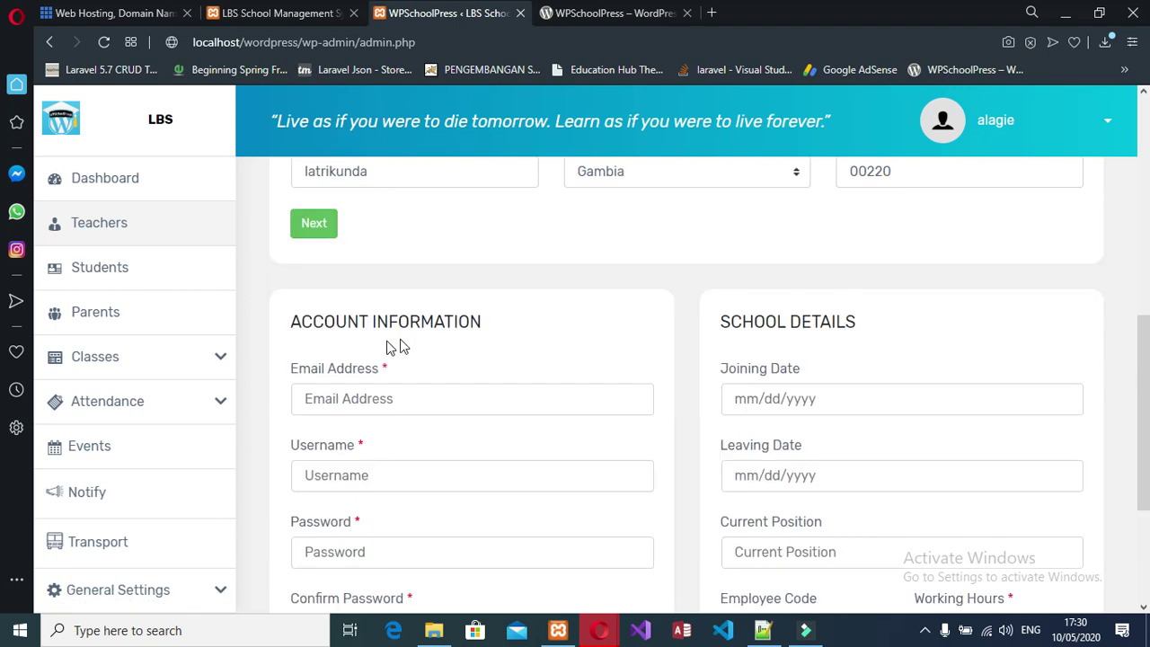
{"action": "scroll", "coordinate": [519, 344], "scroll_direction": "down", "scroll_amount": 1}
{"action": "left_click", "coordinate": [414, 315]}
{"action": "left_click", "coordinate": [404, 345]}
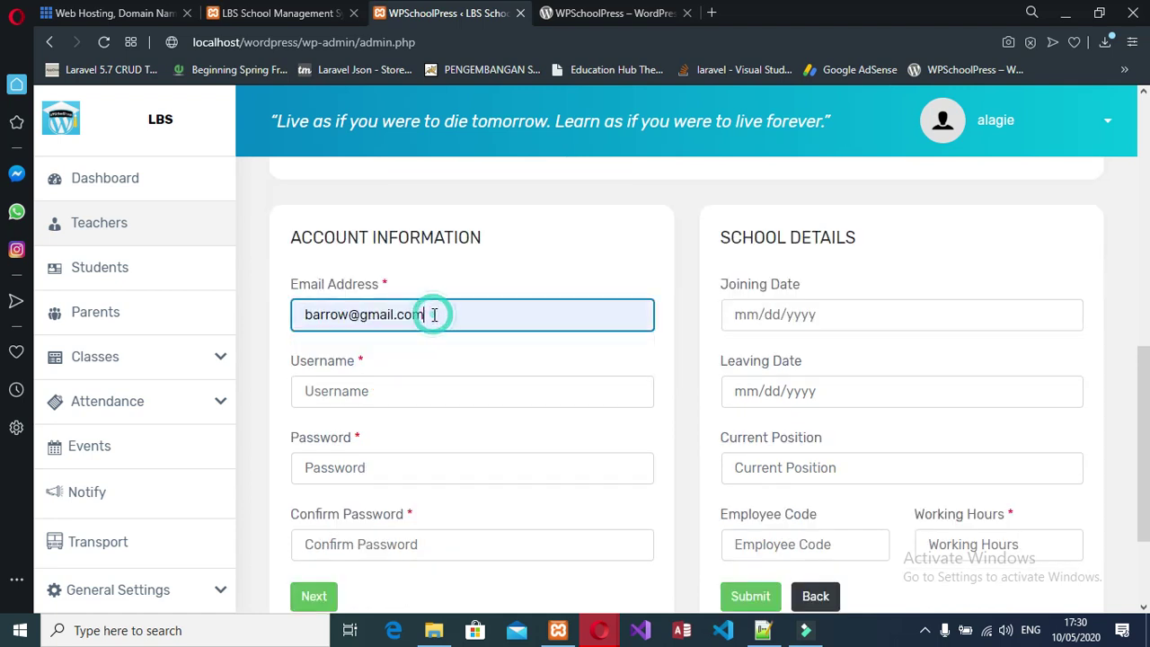
{"action": "left_click_drag", "start_coordinate": [345, 315], "coordinate": [290, 326]}
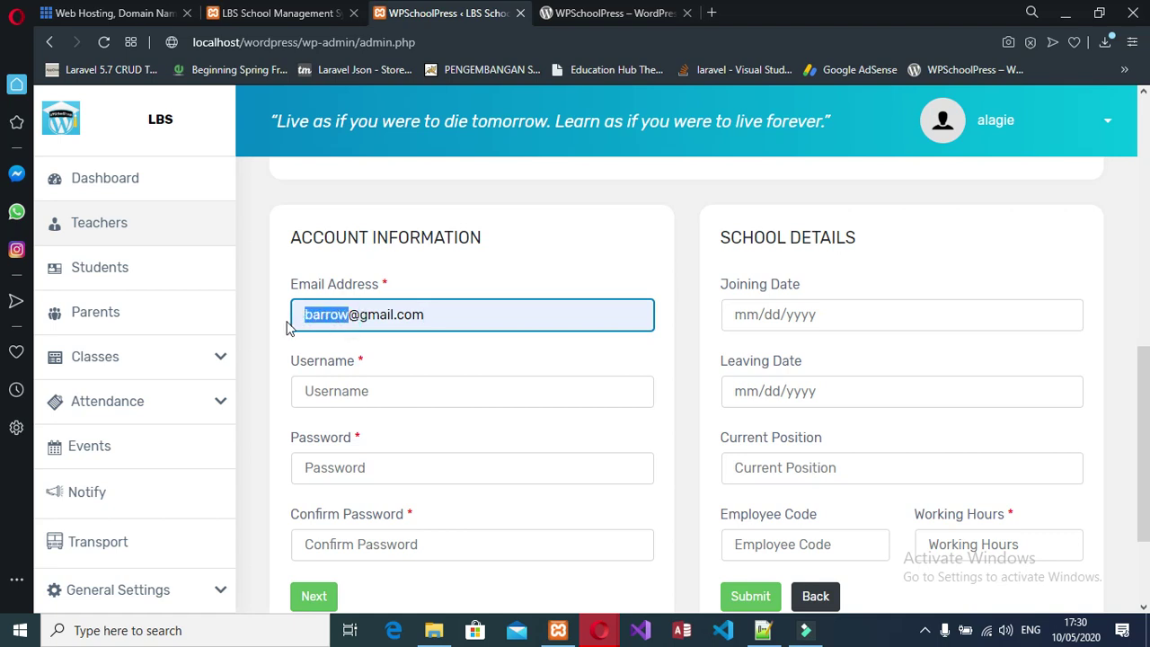
{"action": "type", "text": "singhateh"}
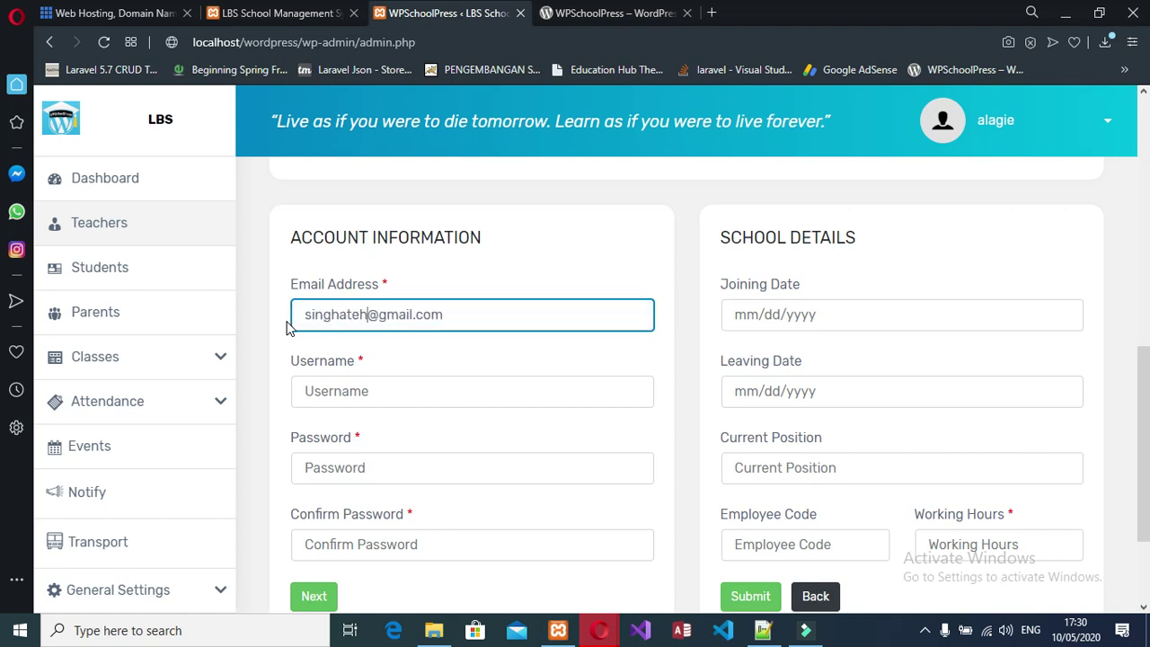
{"action": "left_click", "coordinate": [384, 385]}
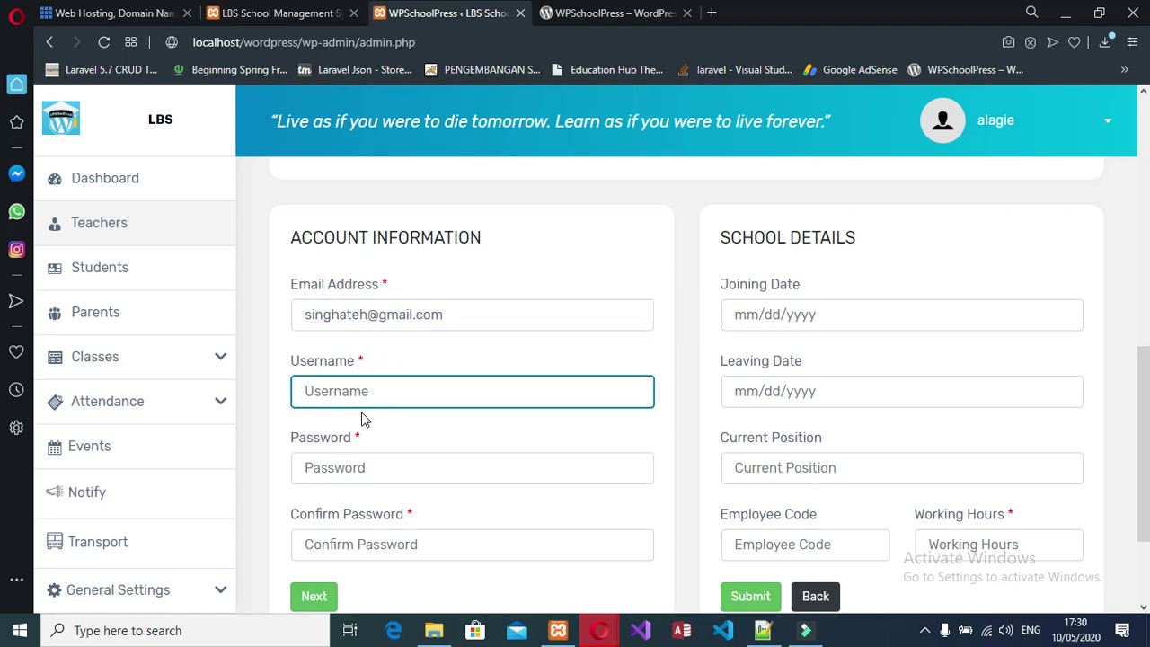
{"action": "left_click", "coordinate": [458, 466]}
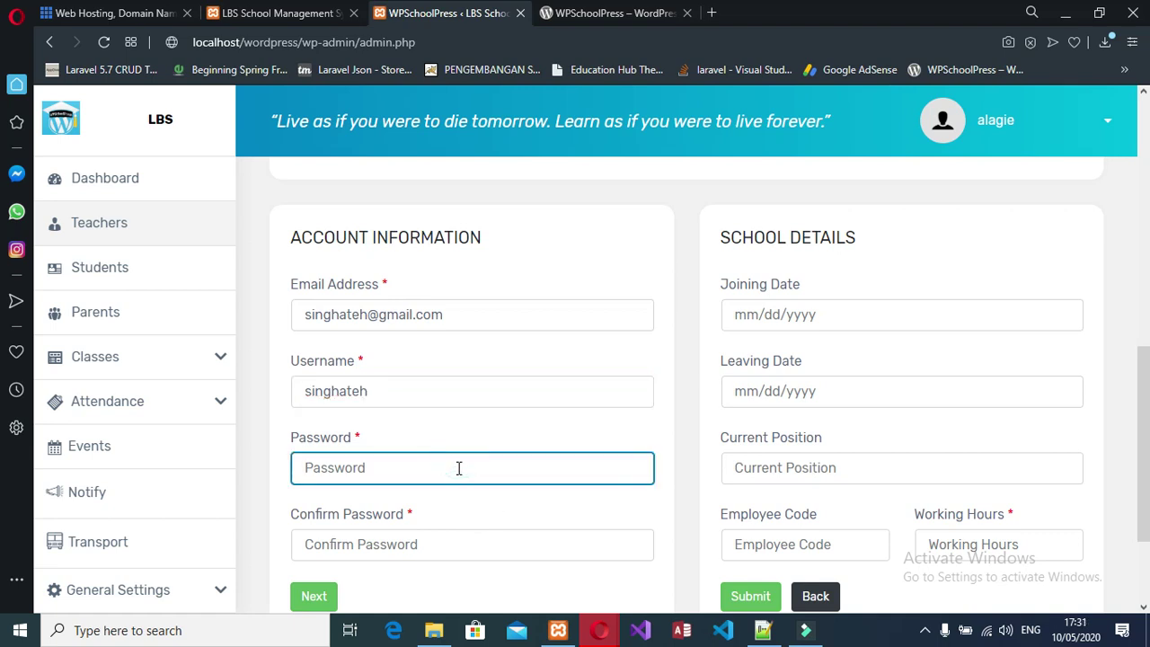
{"action": "left_click", "coordinate": [414, 551]}
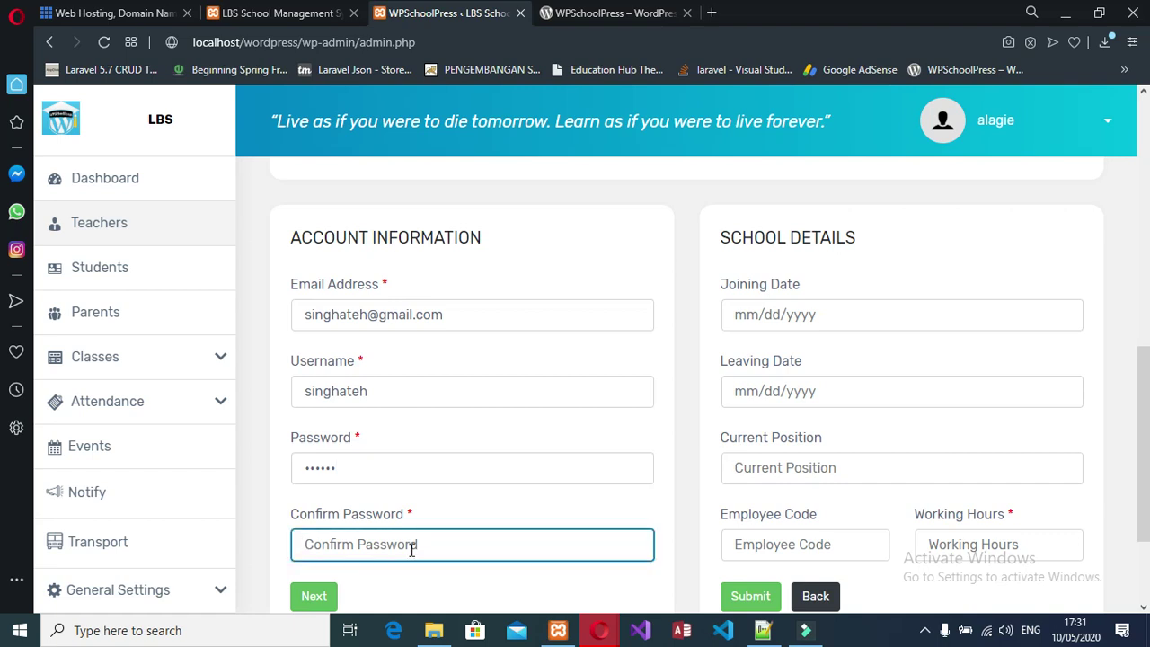
Retype the password and confirmation until they match, then submit to save the teacher
{"action": "scroll", "coordinate": [412, 551], "scroll_direction": "down", "scroll_amount": 2}
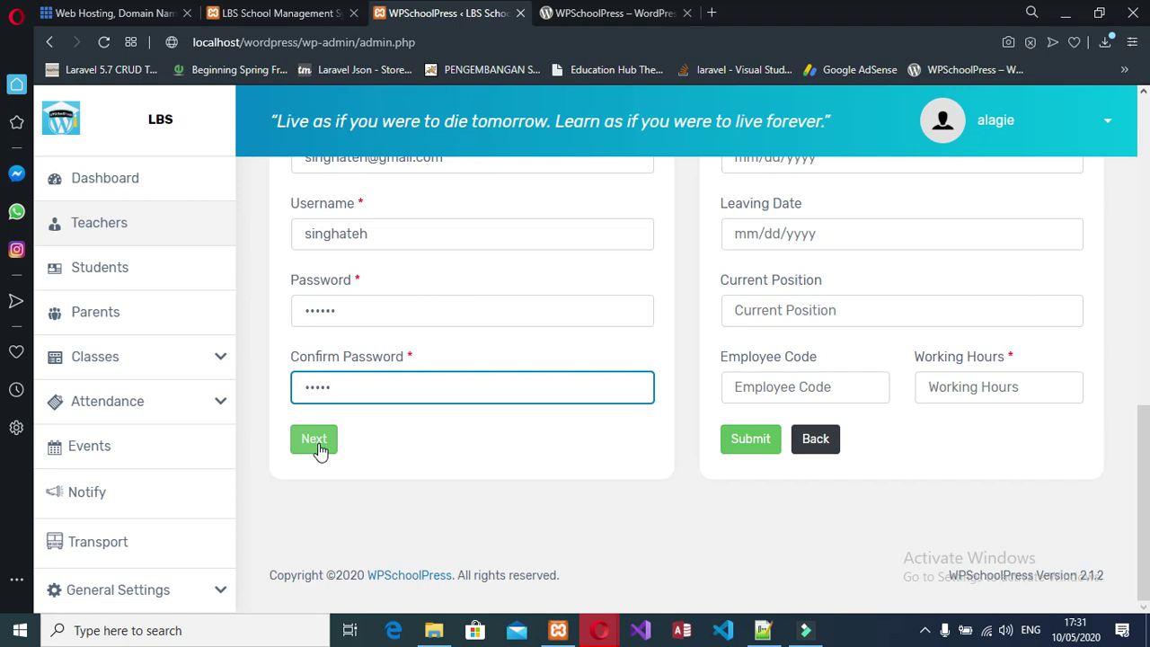
{"action": "left_click", "coordinate": [321, 449]}
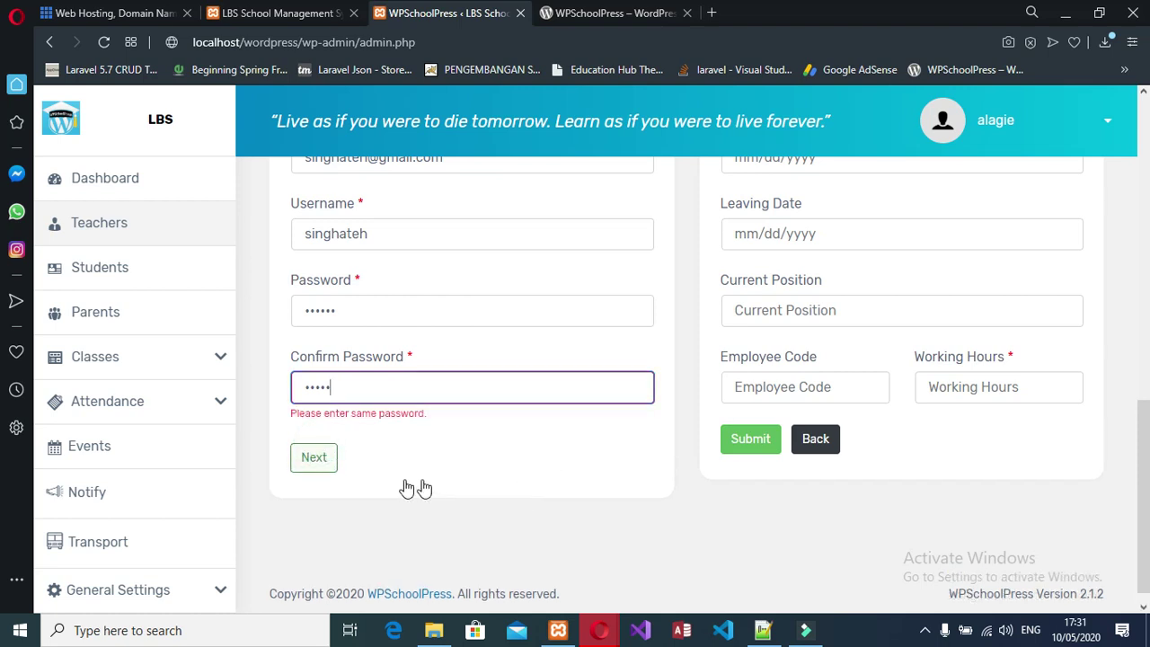
{"action": "double_click", "coordinate": [355, 386]}
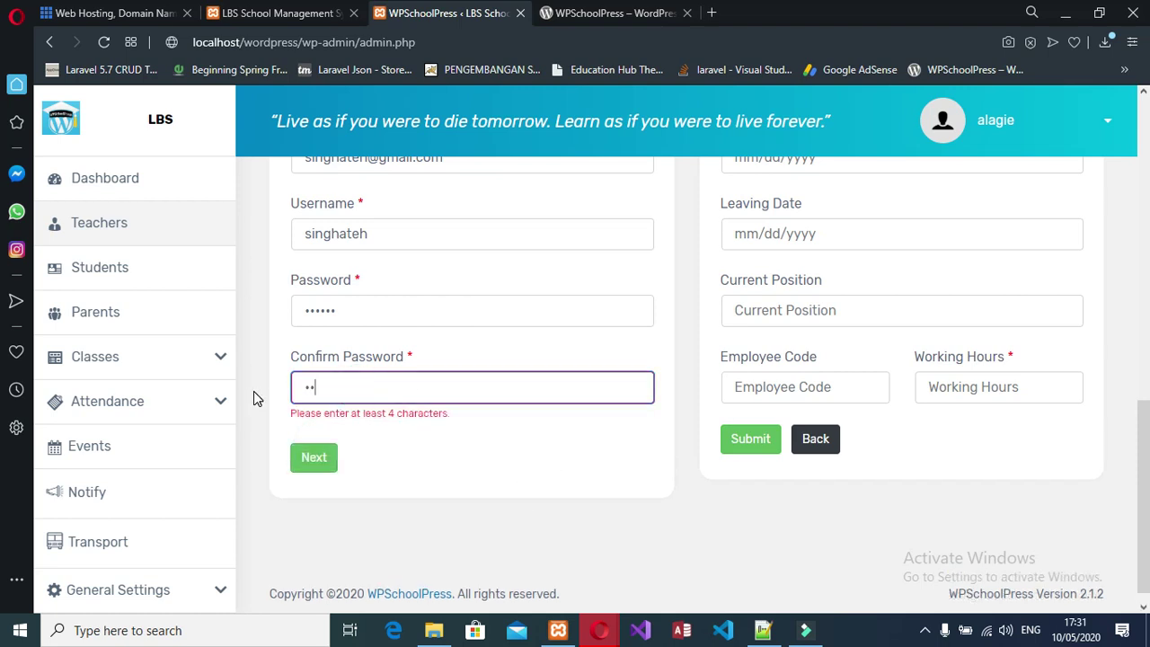
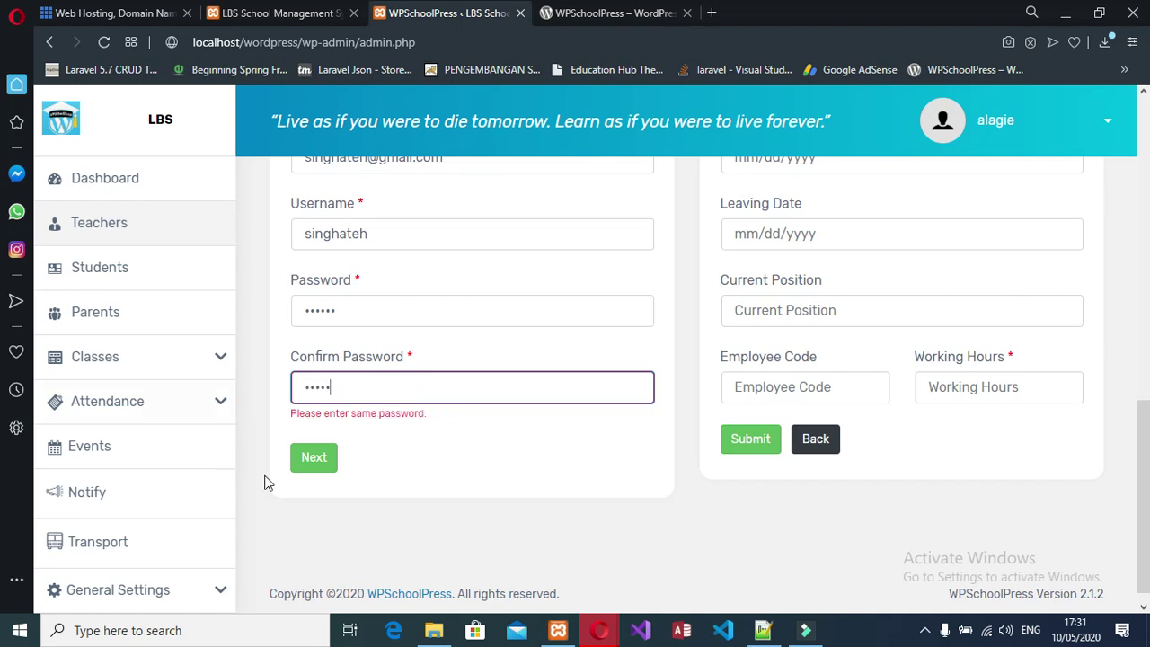
{"action": "left_click", "coordinate": [316, 460]}
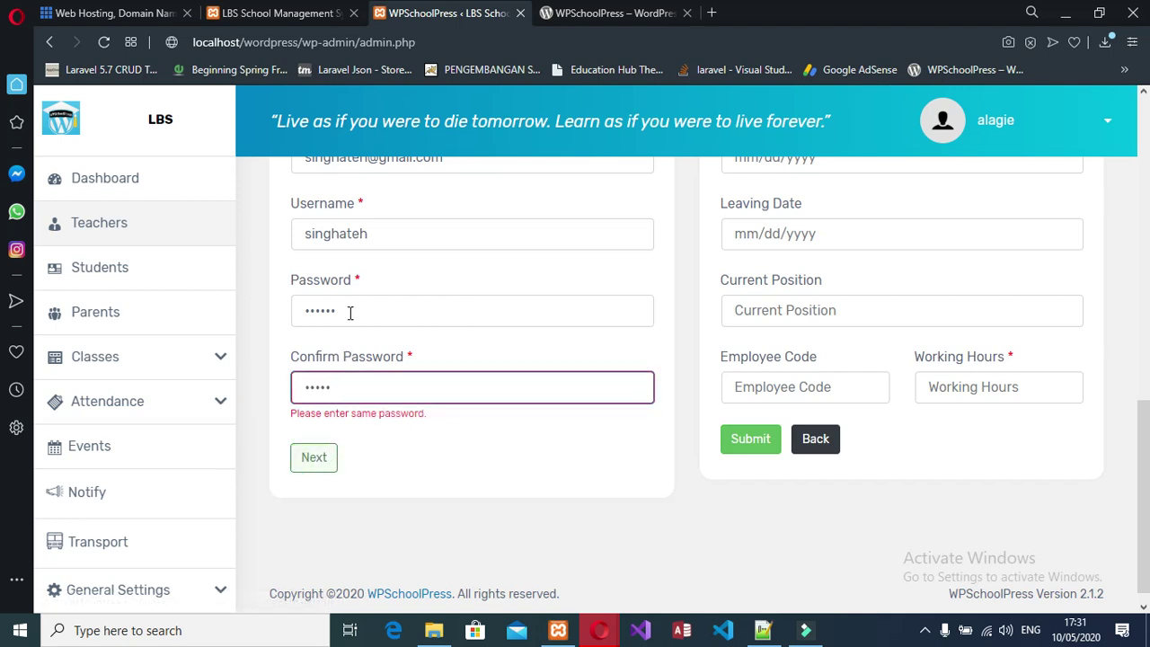
{"action": "double_click", "coordinate": [350, 310]}
{"action": "double_click", "coordinate": [340, 390]}
{"action": "type", "text": "12"}
{"action": "left_click", "coordinate": [320, 449]}
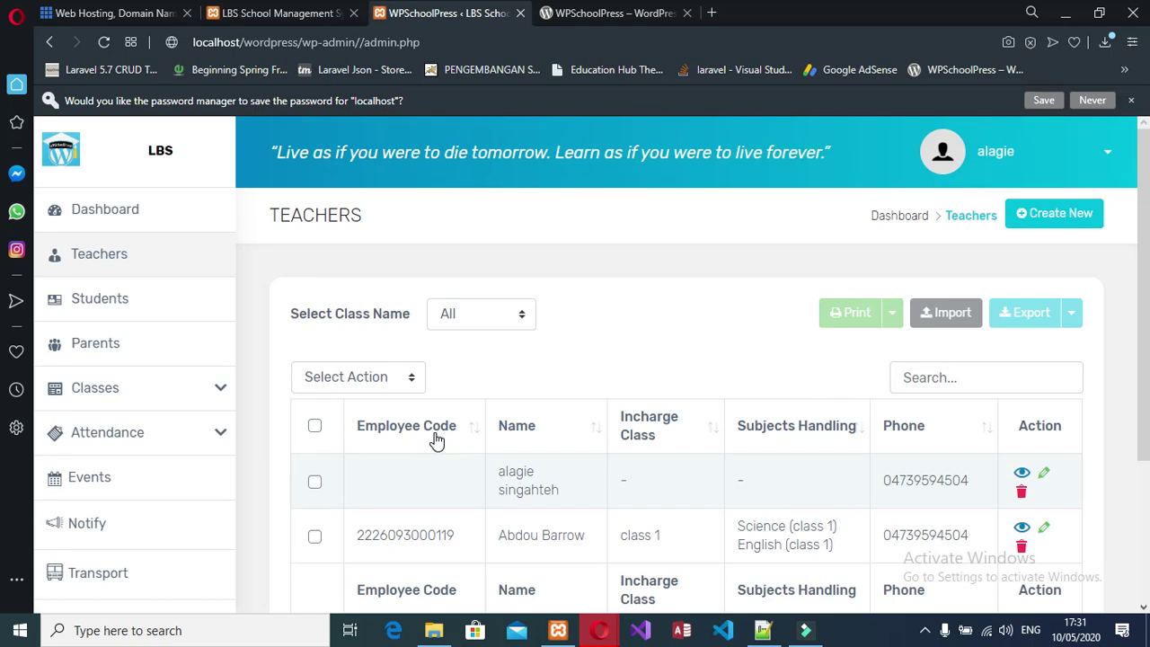
Check that the new teacher row appears with no class or subjects beside the class 1 teacher
{"action": "scroll", "coordinate": [512, 415], "scroll_direction": "down", "scroll_amount": 2}
{"action": "left_click_drag", "start_coordinate": [569, 328], "coordinate": [502, 319]}
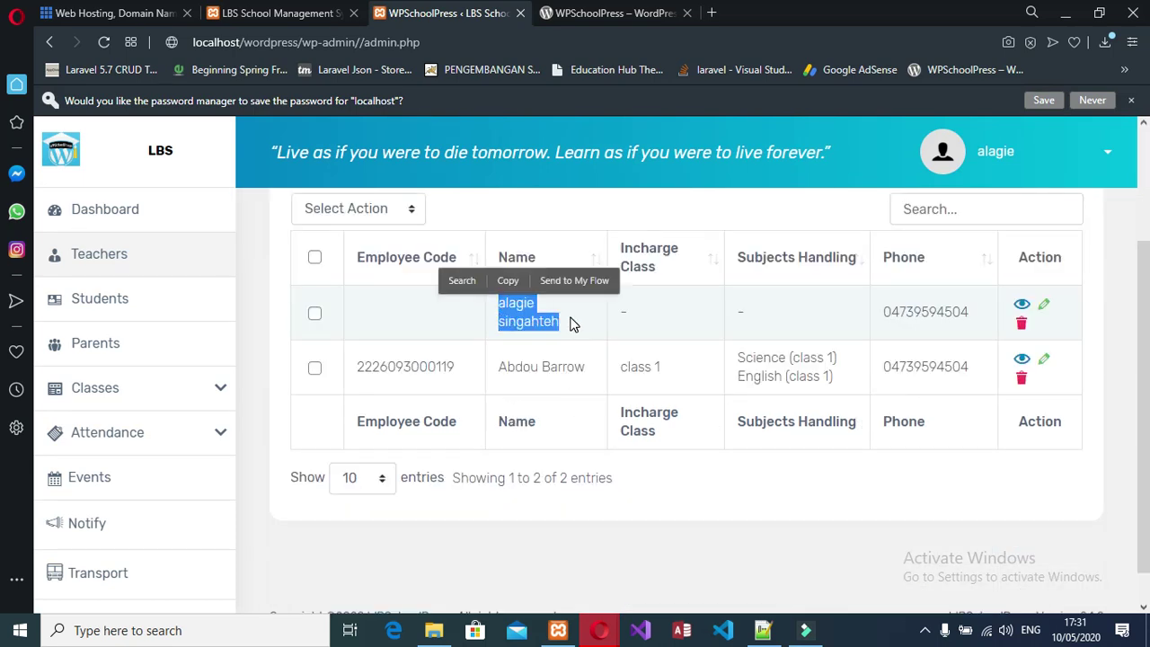
{"action": "left_click", "coordinate": [563, 322]}
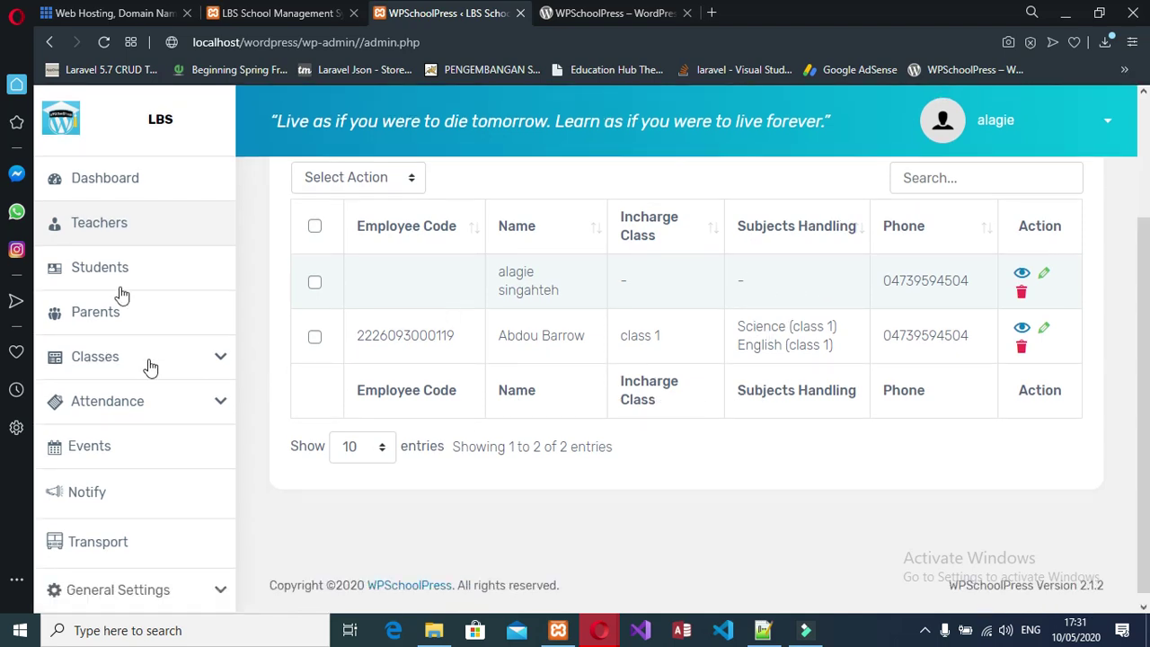
Open the Students list with its single enrolled student and start a new student record
{"action": "left_click", "coordinate": [105, 269]}
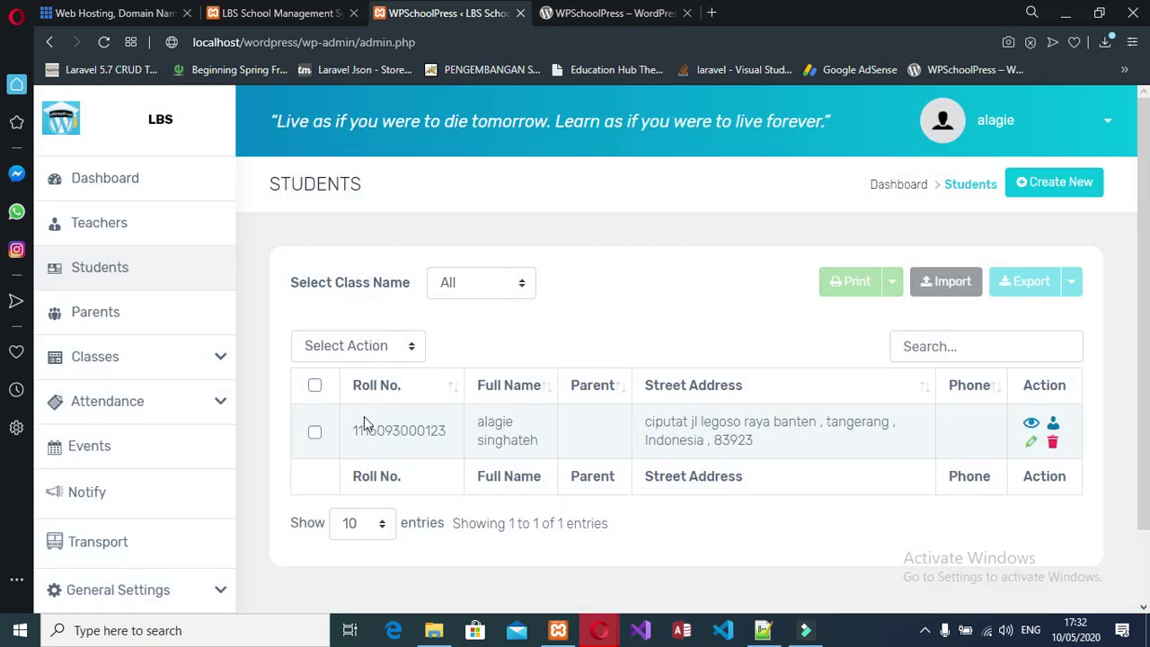
{"action": "left_click_drag", "start_coordinate": [354, 434], "coordinate": [701, 440]}
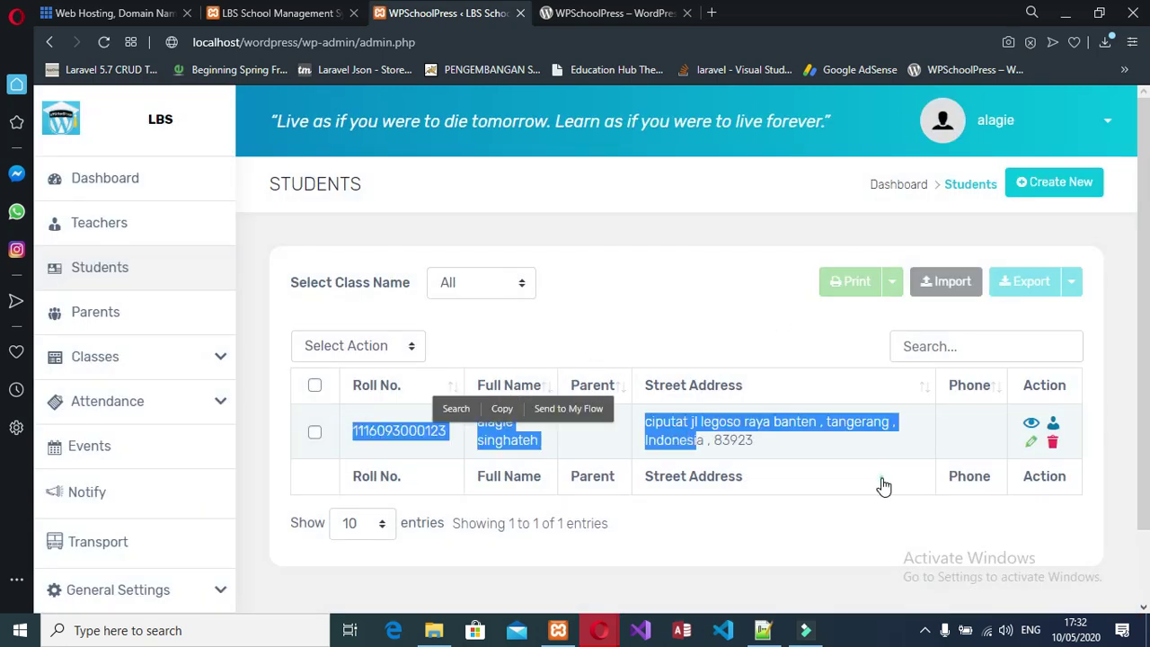
{"action": "left_click", "coordinate": [977, 254]}
{"action": "left_click", "coordinate": [1042, 183]}
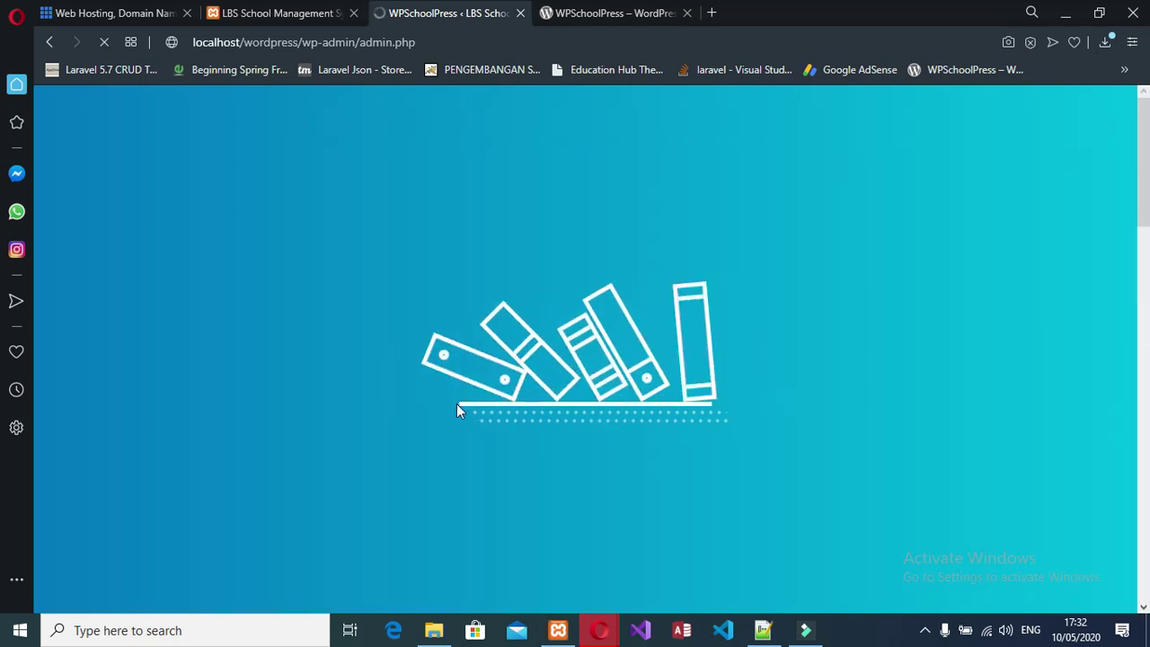
Enter the student's first, middle and last names
{"action": "scroll", "coordinate": [420, 282], "scroll_direction": "down", "scroll_amount": 1}
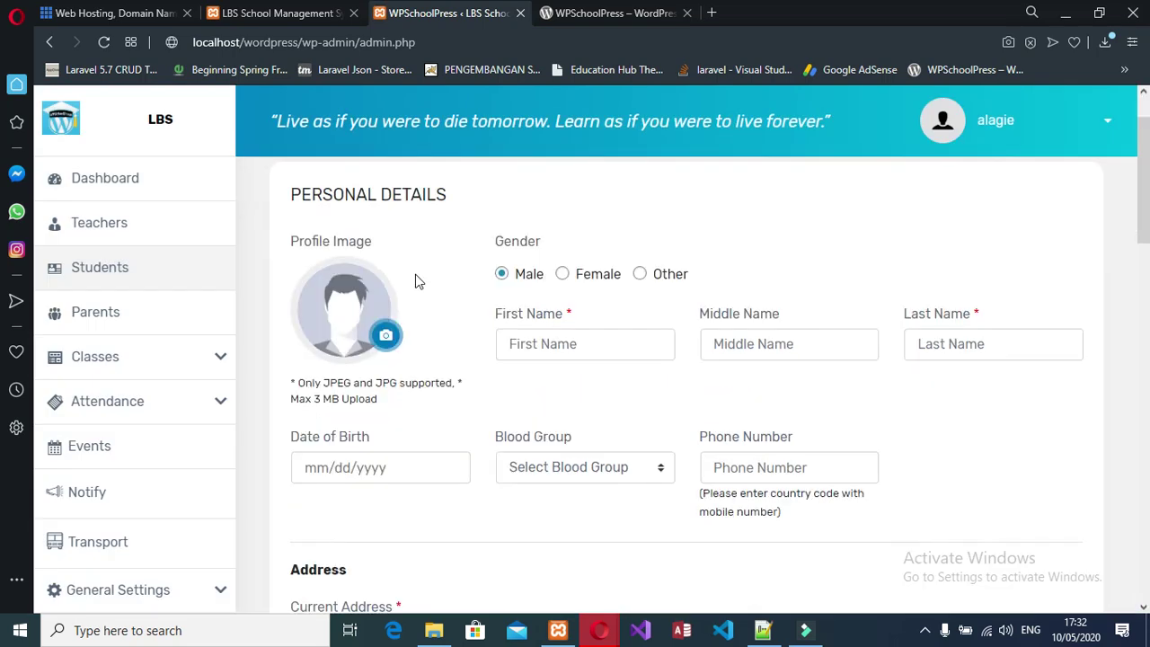
{"action": "left_click", "coordinate": [610, 352]}
{"action": "key", "text": "Tab"}
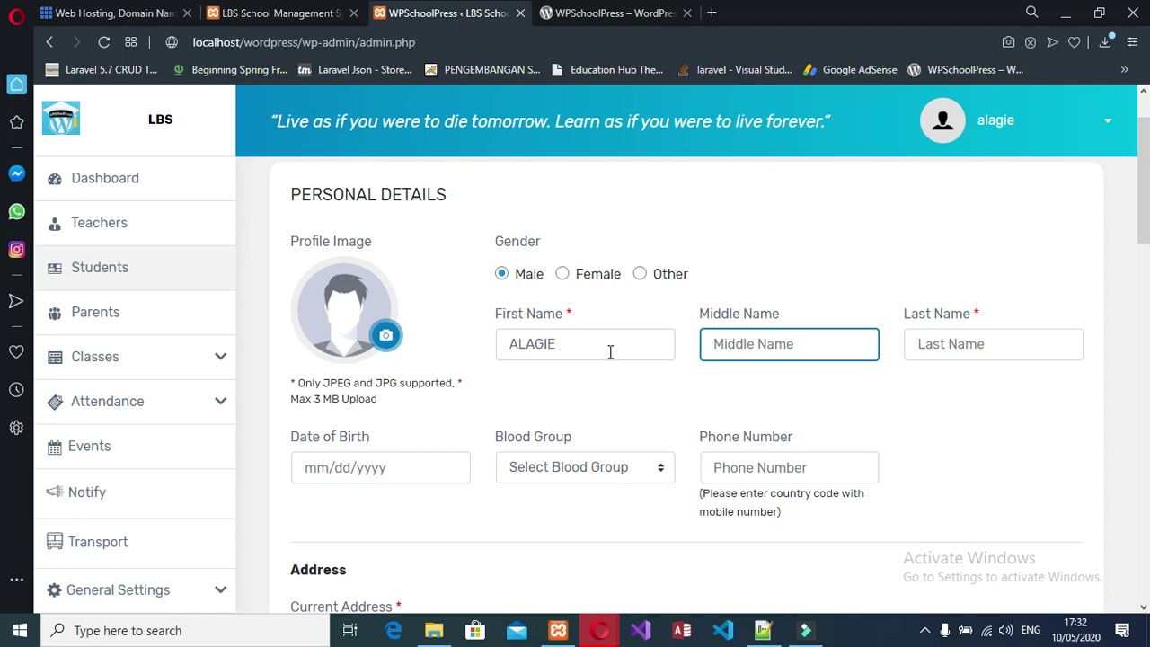
{"action": "key", "text": "Tab"}
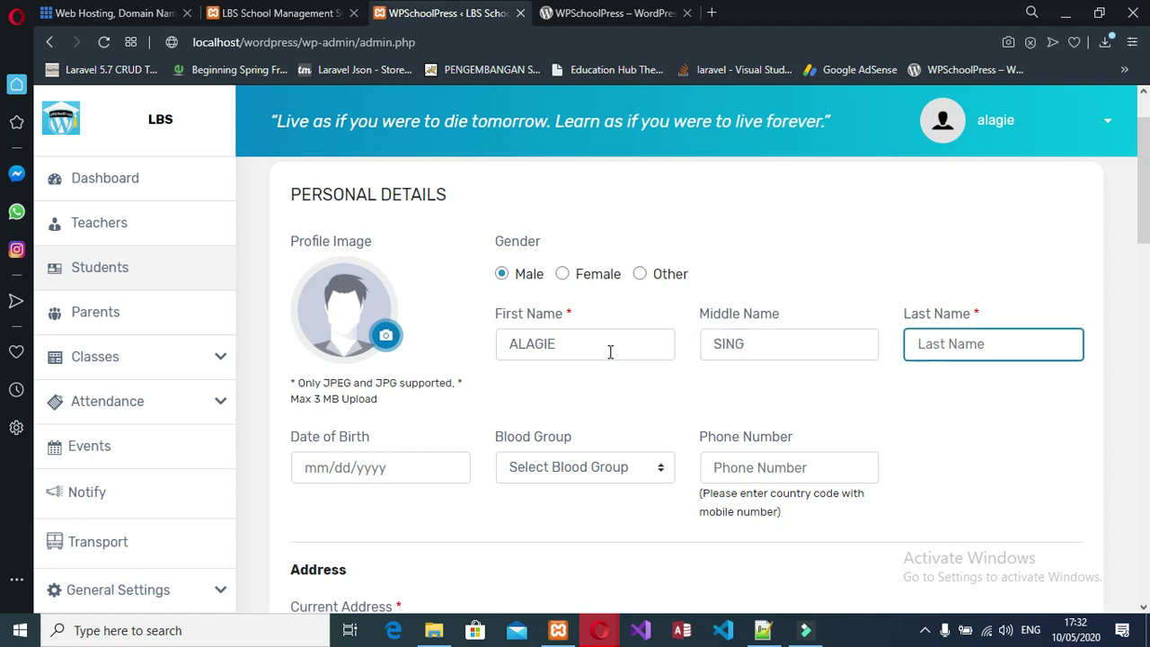
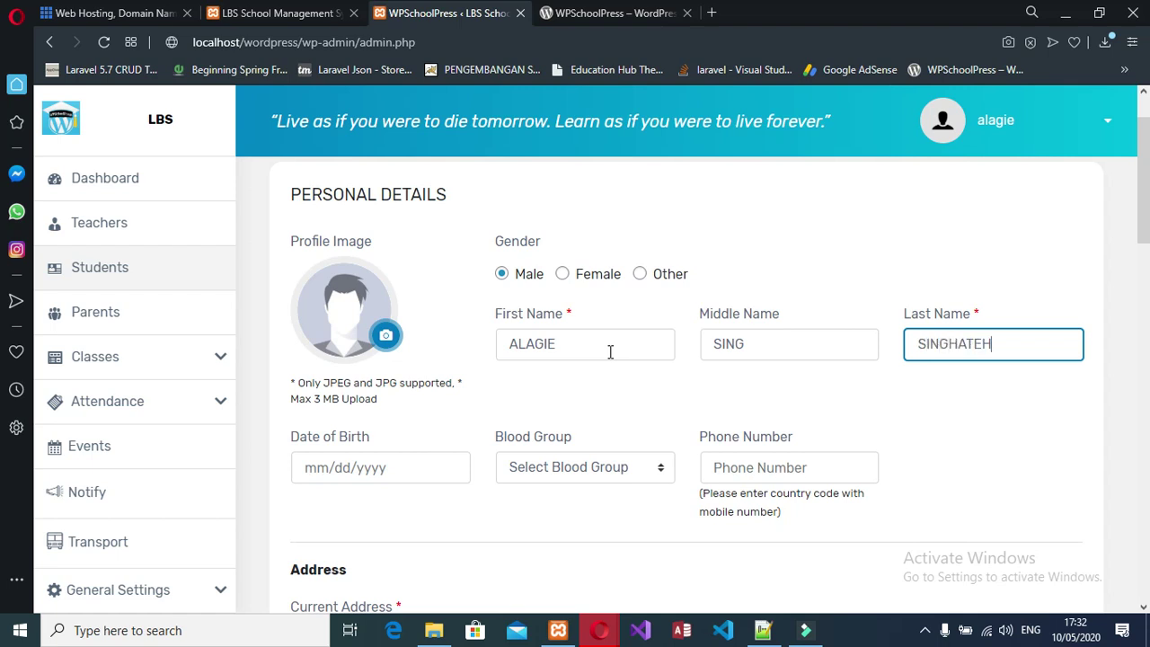
{"action": "key", "text": "Tab"}
Set birth date 05/06/2020, blood group B -, and the student's phone number
{"action": "left_click", "coordinate": [384, 325]}
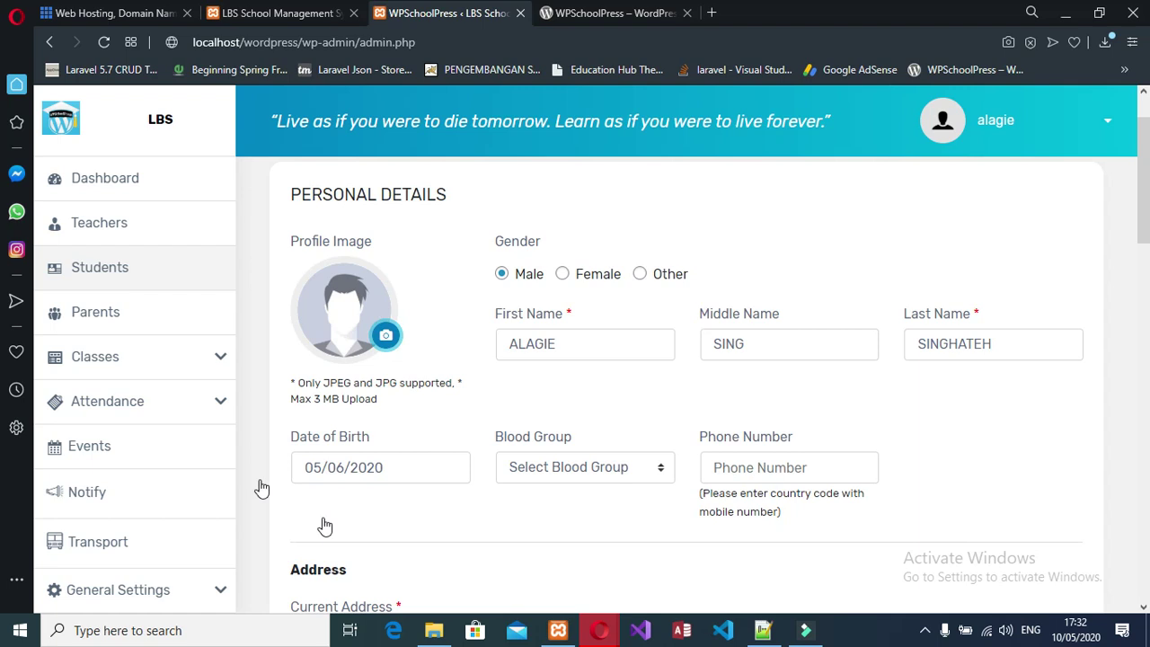
{"action": "left_click", "coordinate": [593, 469]}
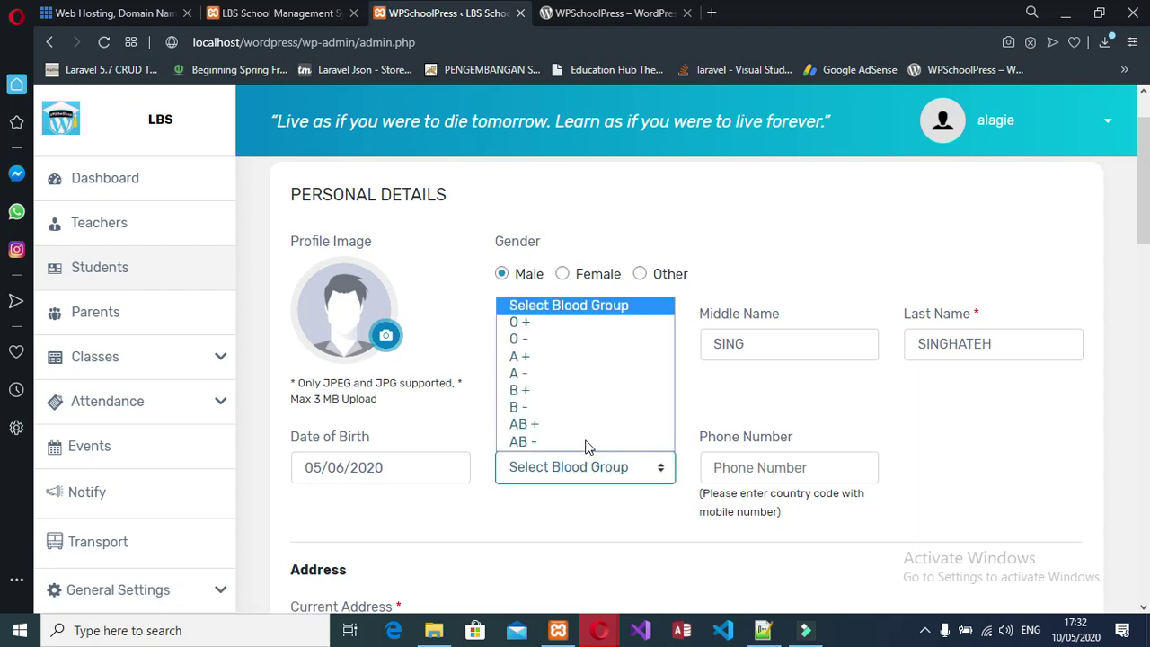
{"action": "left_click", "coordinate": [567, 404]}
{"action": "left_click", "coordinate": [760, 468]}
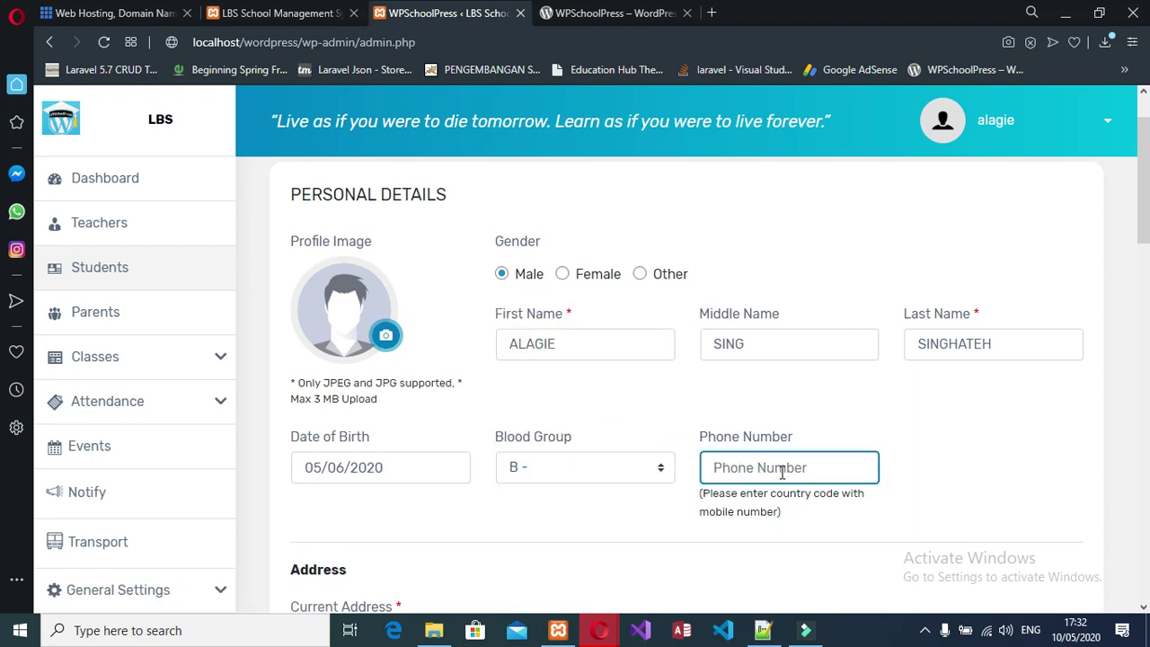
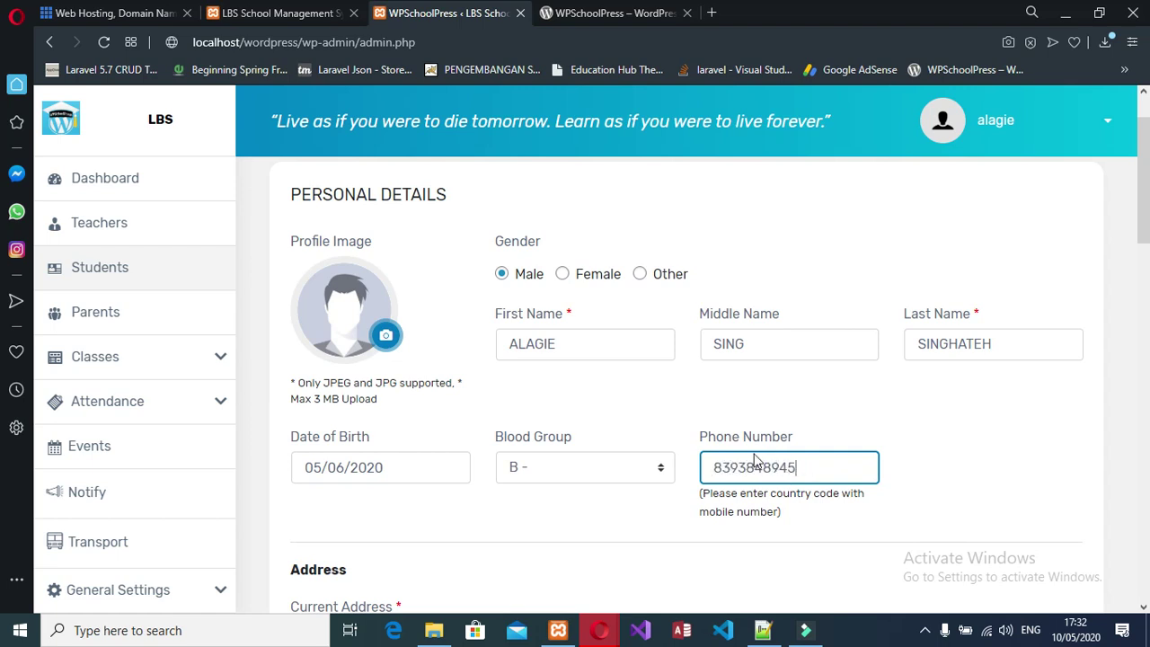
{"action": "scroll", "coordinate": [755, 460], "scroll_direction": "down", "scroll_amount": 3}
{"action": "left_click", "coordinate": [484, 386]}
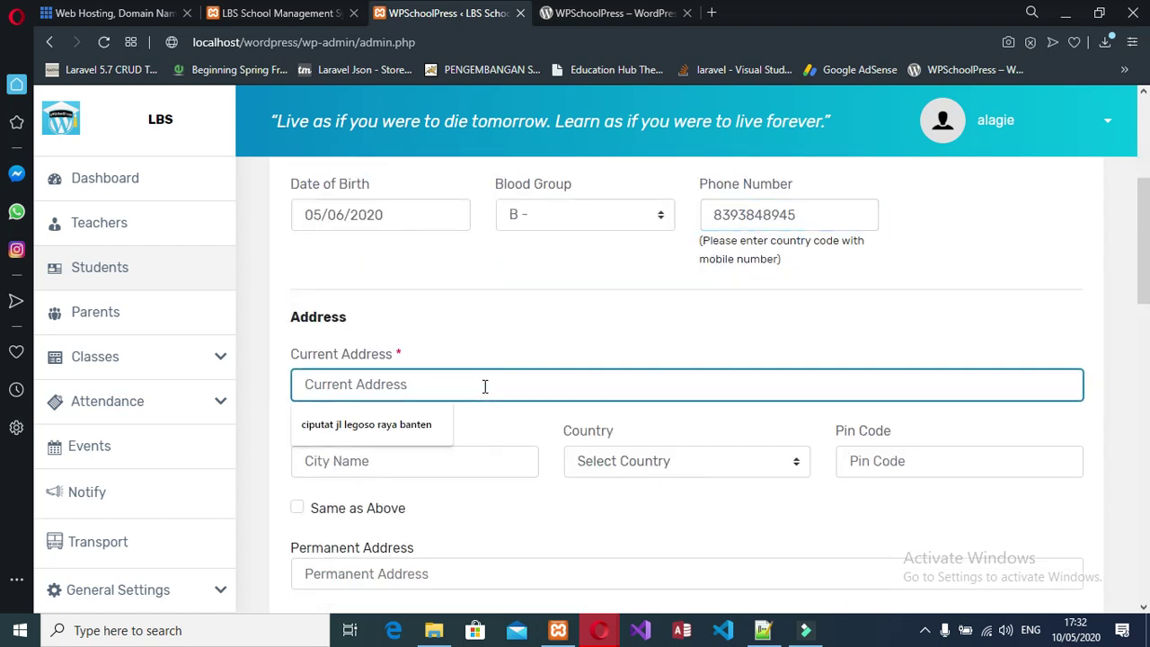
Enter the student's current address and tick 'Same as Above' to copy it as permanent address
{"action": "type", "text": "LATRIKUNDA"}
{"action": "key", "text": "Tab"}
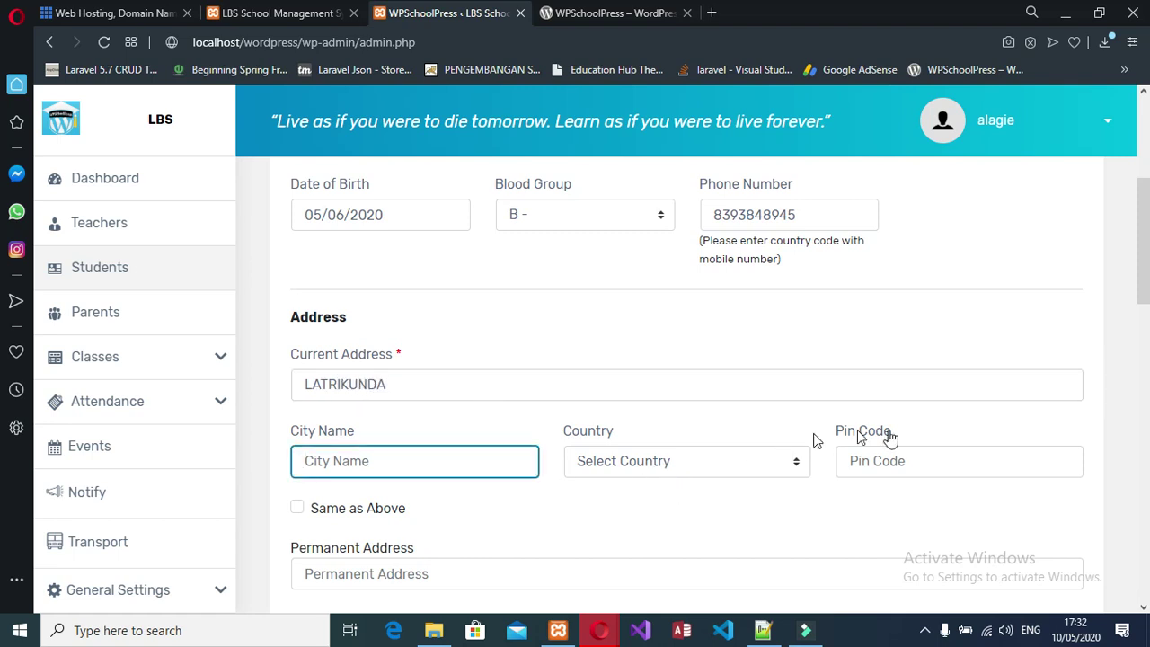
{"action": "scroll", "coordinate": [647, 398], "scroll_direction": "down", "scroll_amount": 1}
{"action": "scroll", "coordinate": [476, 445], "scroll_direction": "down", "scroll_amount": 2}
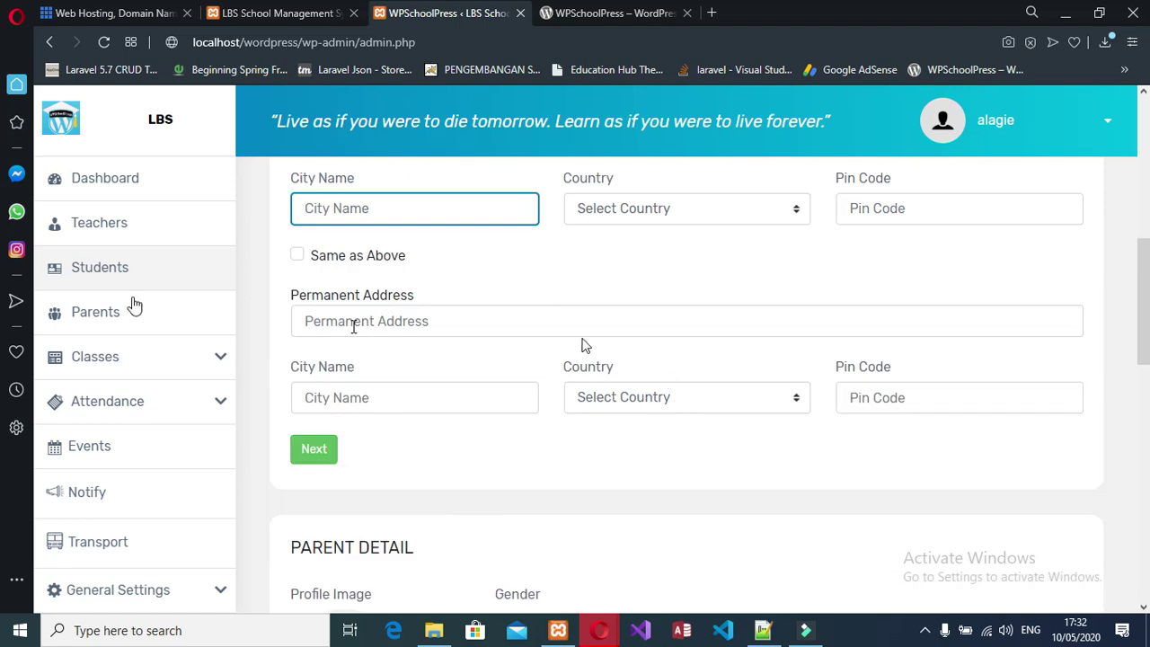
{"action": "left_click", "coordinate": [320, 257]}
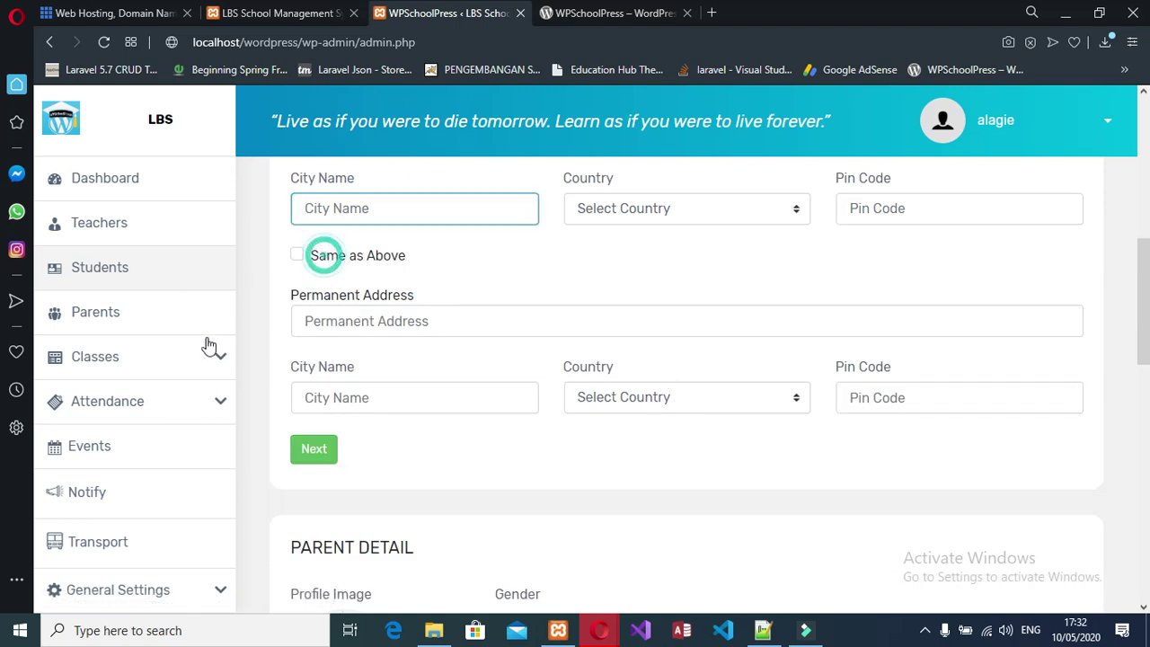
{"action": "scroll", "coordinate": [499, 340], "scroll_direction": "down", "scroll_amount": 1}
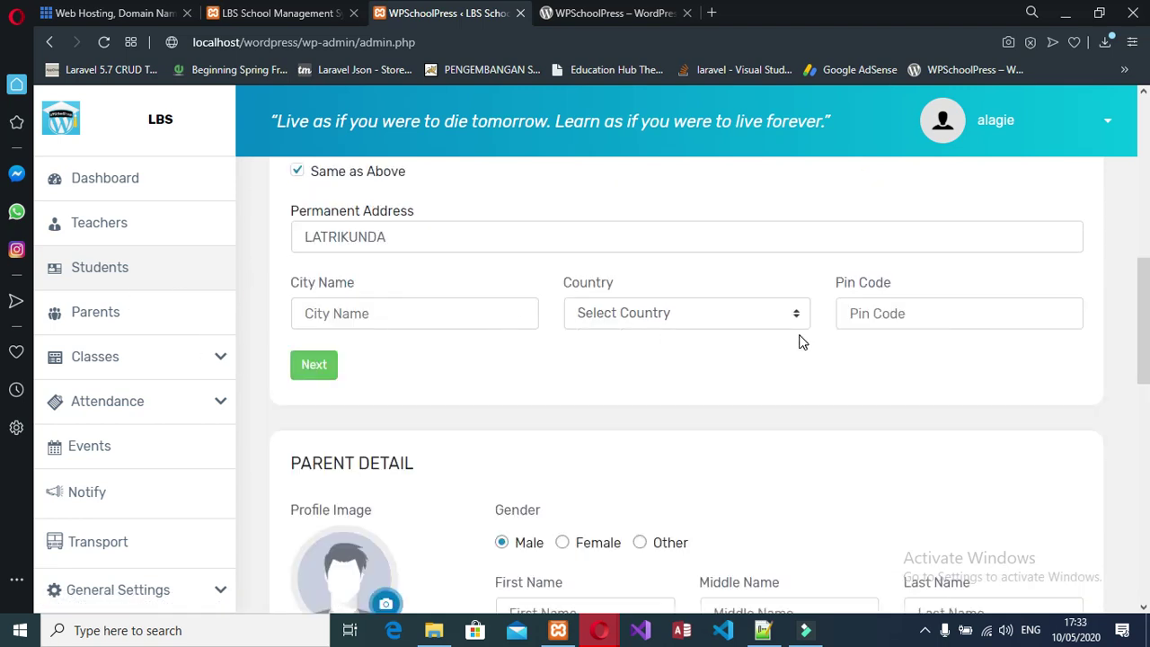
{"action": "scroll", "coordinate": [800, 342], "scroll_direction": "down", "scroll_amount": 3}
{"action": "scroll", "coordinate": [683, 388], "scroll_direction": "up", "scroll_amount": 1}
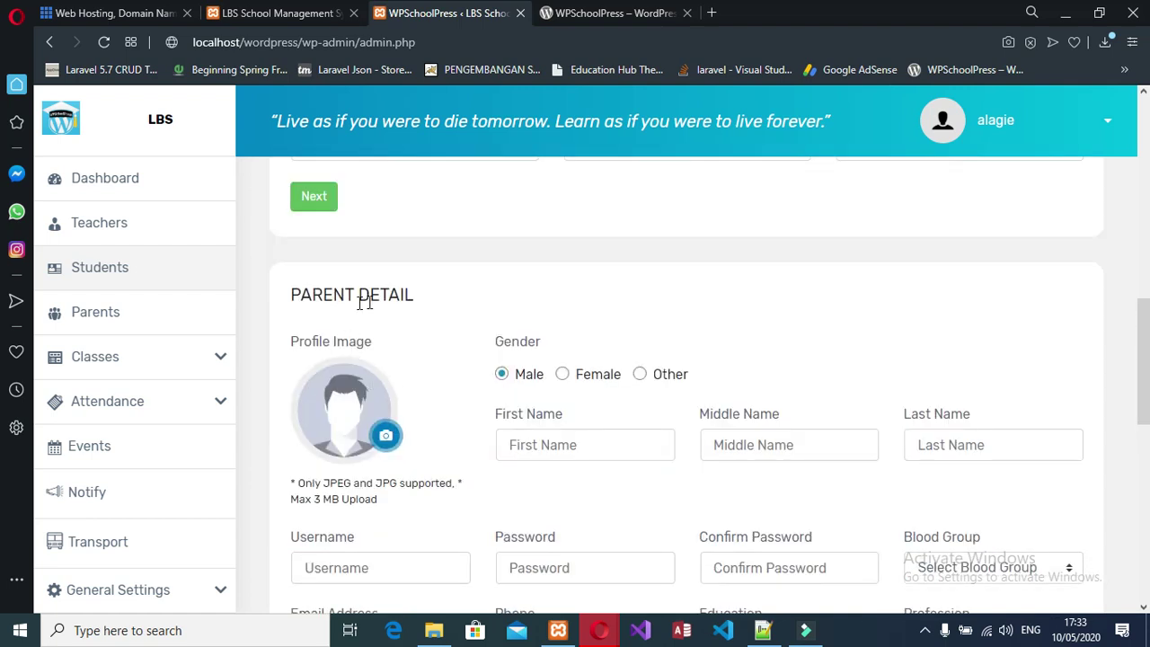
{"action": "scroll", "coordinate": [370, 307], "scroll_direction": "down", "scroll_amount": 3}
{"action": "scroll", "coordinate": [595, 333], "scroll_direction": "down", "scroll_amount": 3}
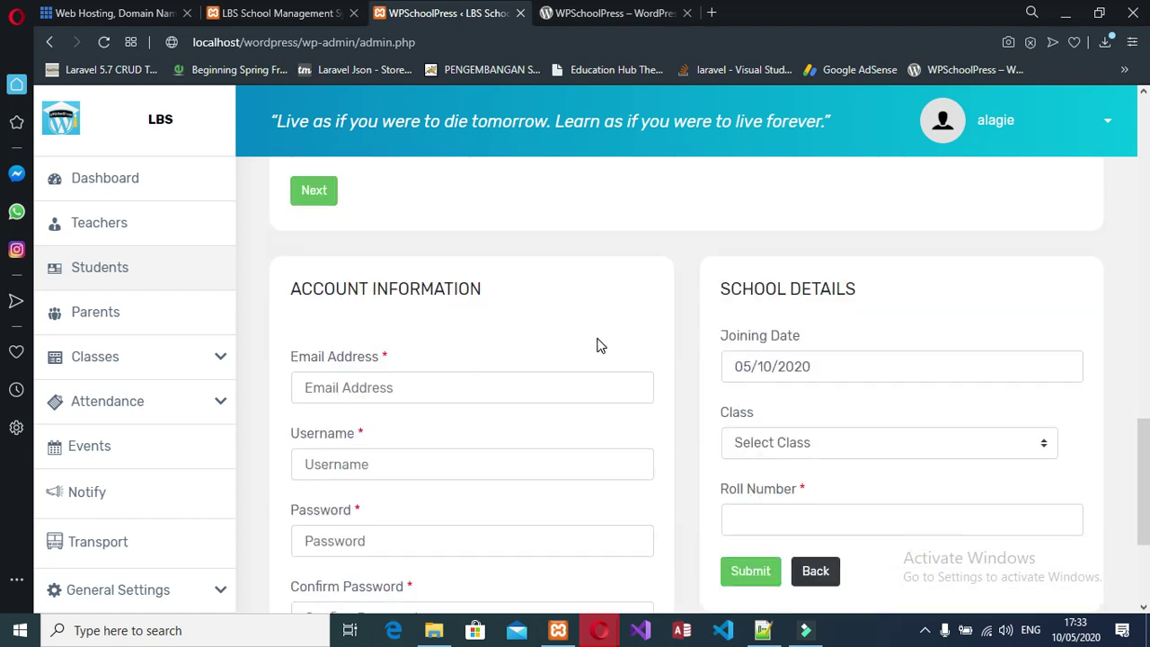
{"action": "scroll", "coordinate": [598, 344], "scroll_direction": "up", "scroll_amount": 4}
{"action": "scroll", "coordinate": [624, 370], "scroll_direction": "down", "scroll_amount": 2}
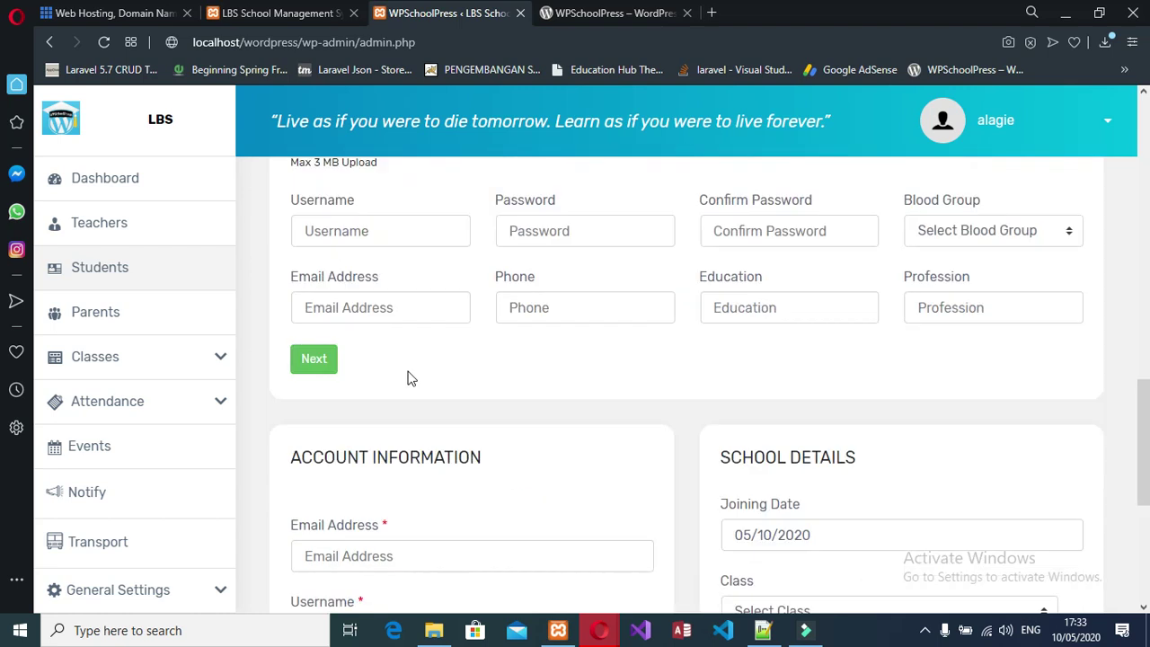
{"action": "scroll", "coordinate": [621, 333], "scroll_direction": "down", "scroll_amount": 3}
Fill in the student's e-mail address, username, password and matching confirmation
{"action": "left_click", "coordinate": [374, 305]}
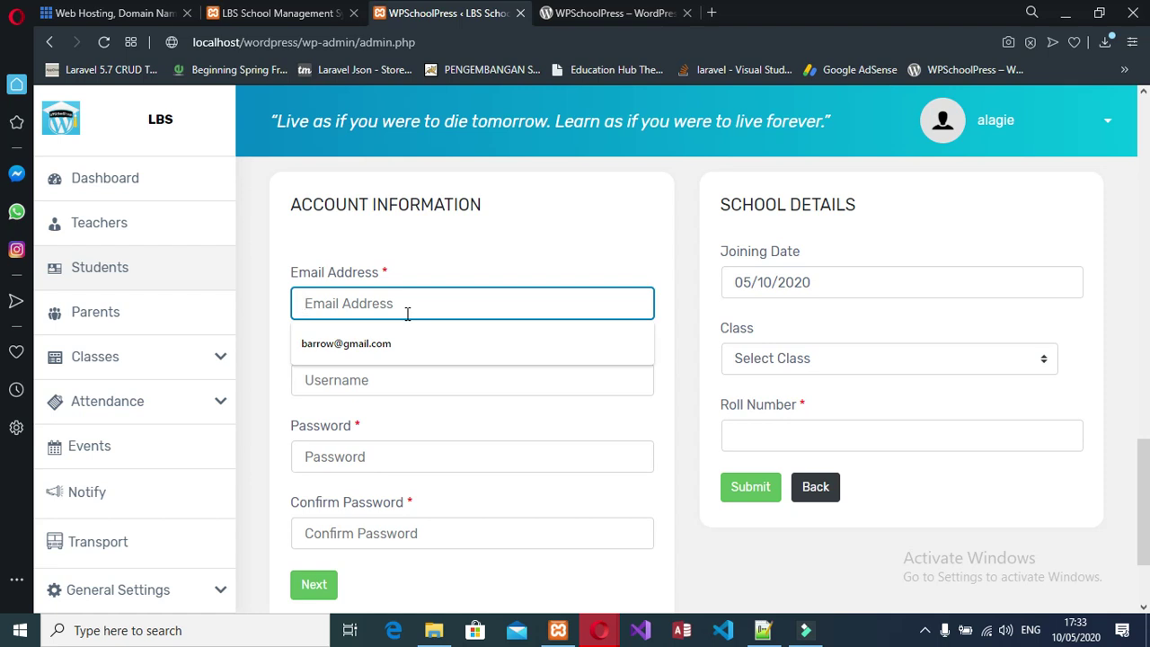
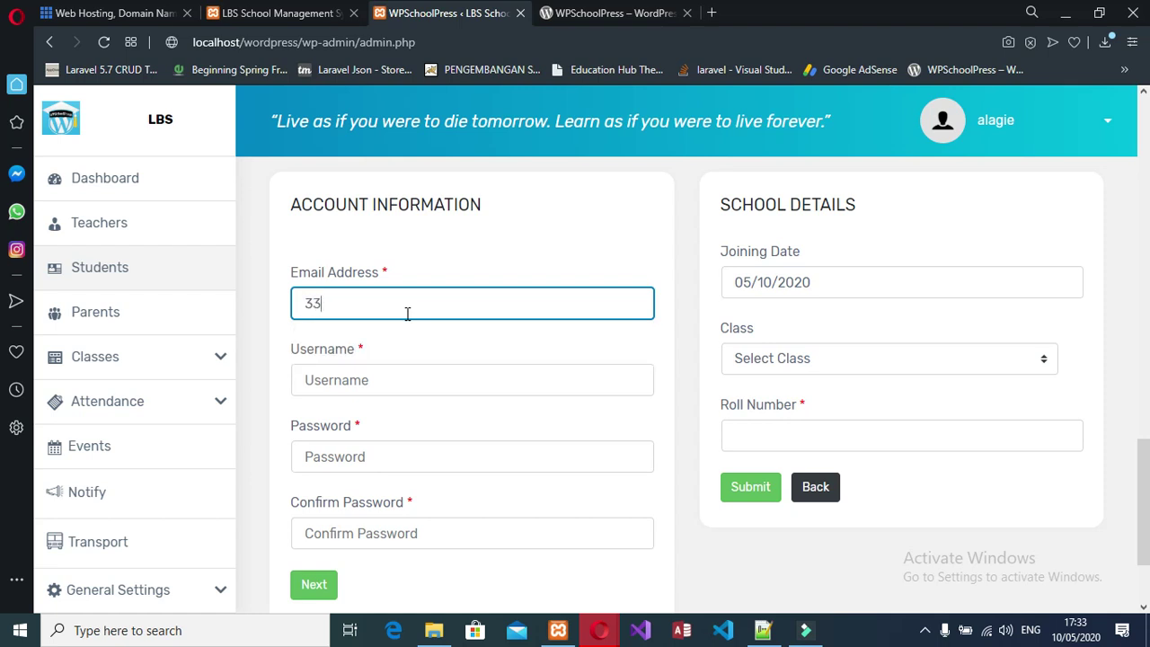
{"action": "key", "text": "Tab"}
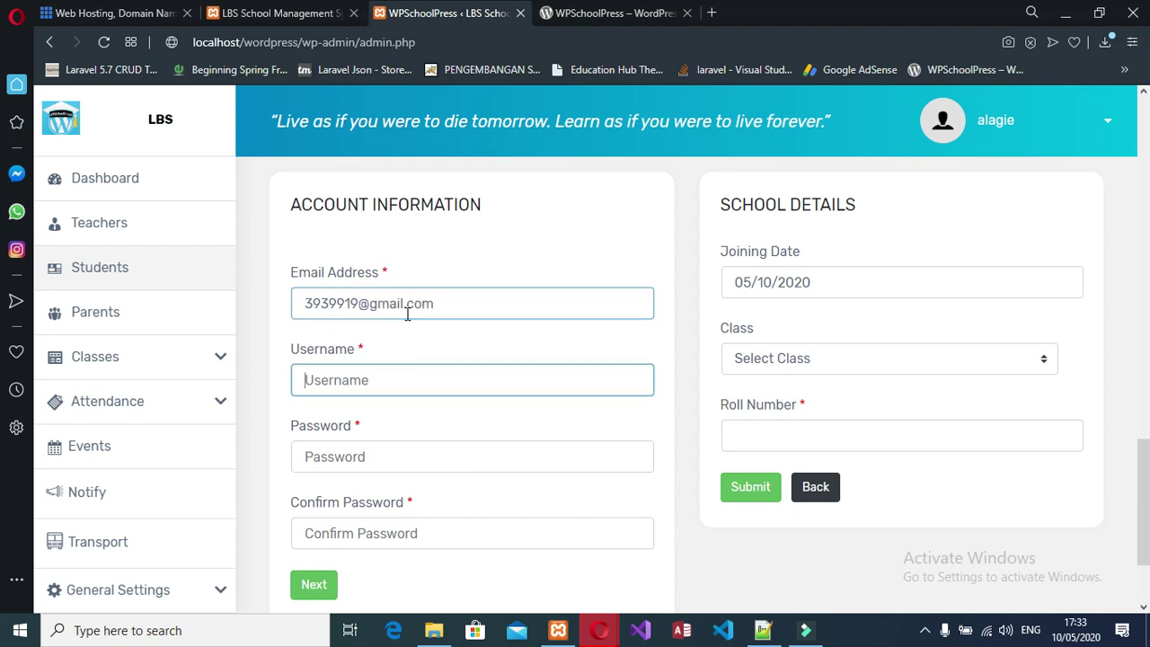
{"action": "type", "text": "ala"}
{"action": "key", "text": "Tab"}
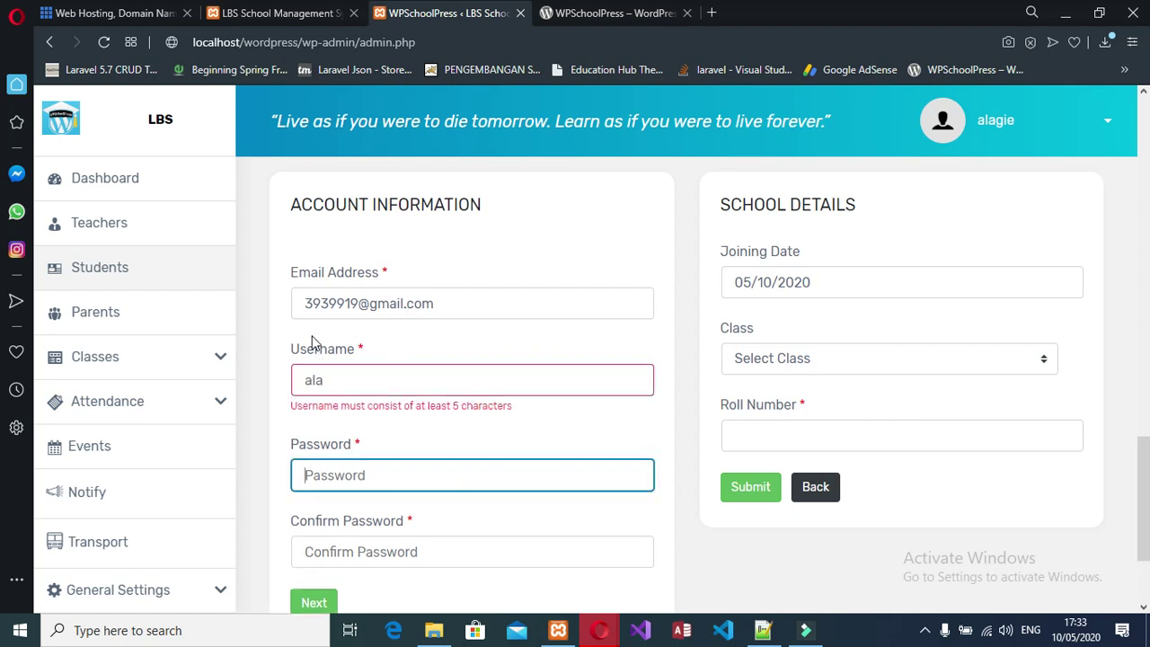
{"action": "left_click", "coordinate": [377, 387]}
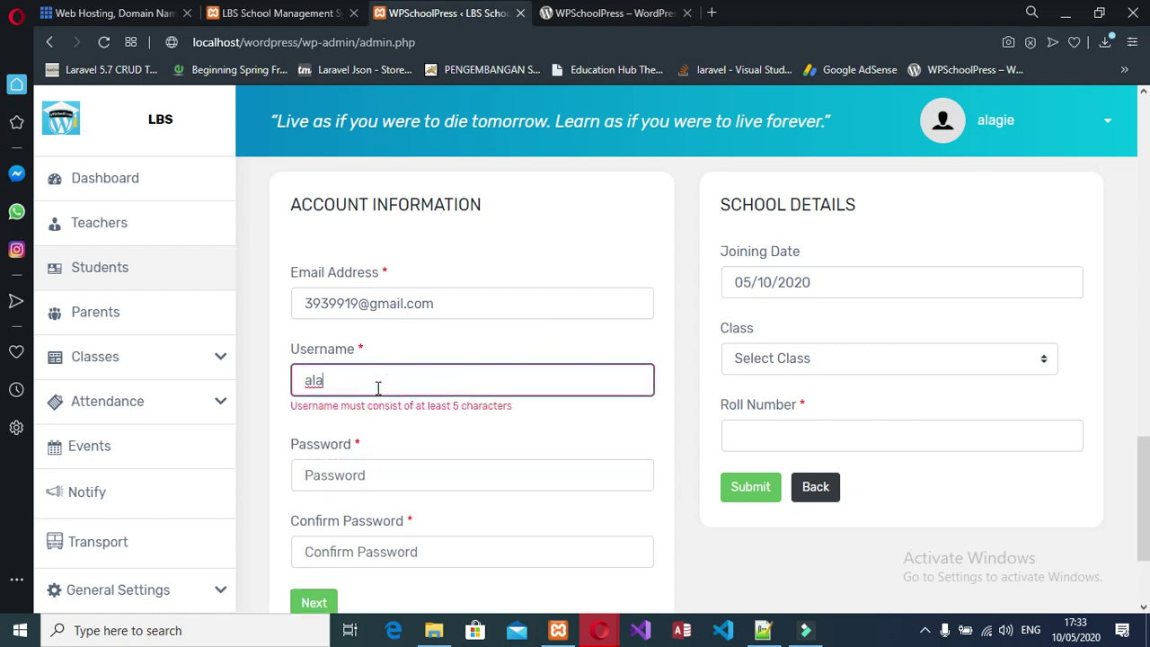
{"action": "type", "text": "gie"}
{"action": "key", "text": "Tab"}
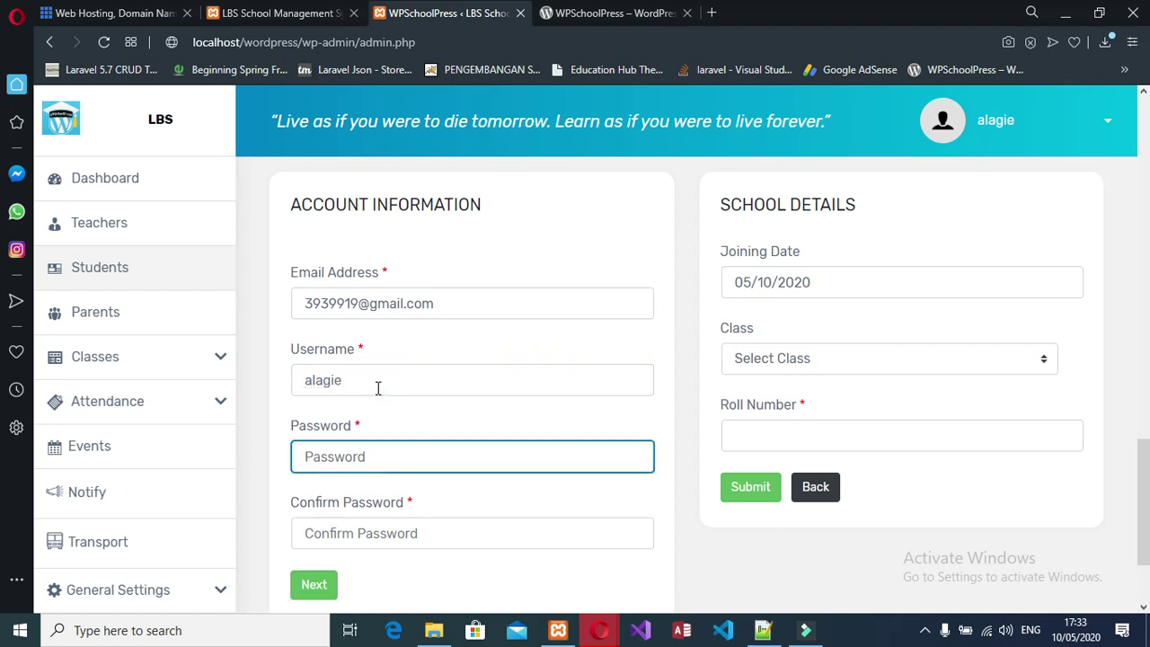
{"action": "type", "text": "1"}
{"action": "key", "text": "Tab"}
{"action": "type", "text": "1"}
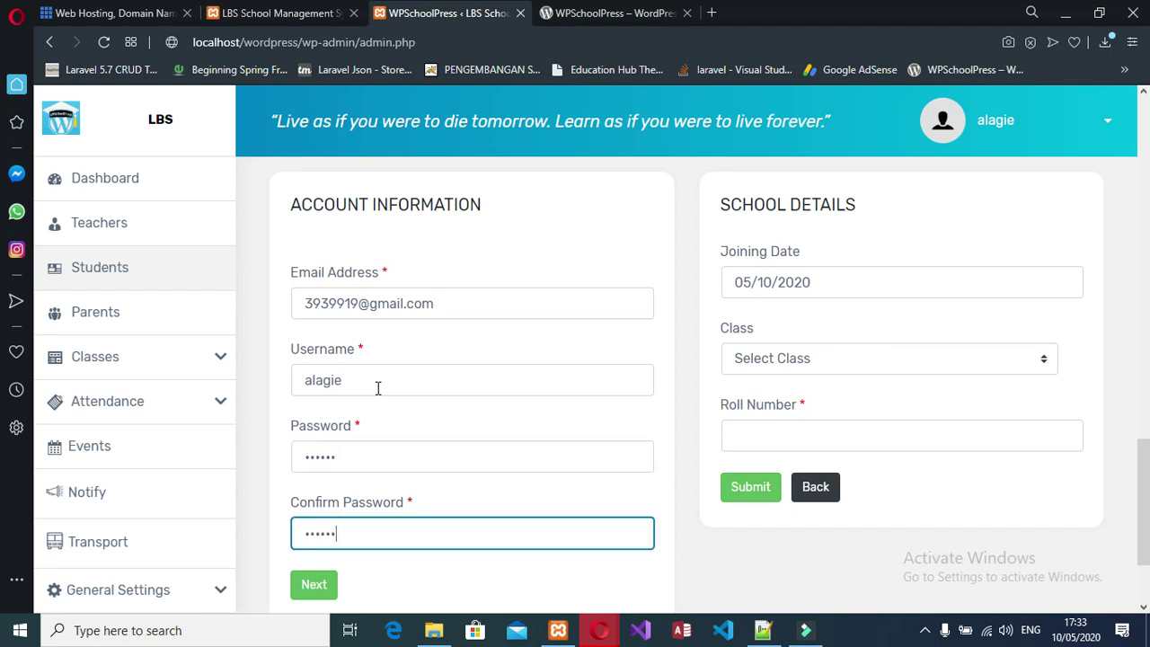
Give the student roll number 000111 and submit the new student
{"action": "scroll", "coordinate": [378, 422], "scroll_direction": "down", "scroll_amount": 2}
{"action": "left_click", "coordinate": [319, 441]}
{"action": "left_click", "coordinate": [777, 360]}
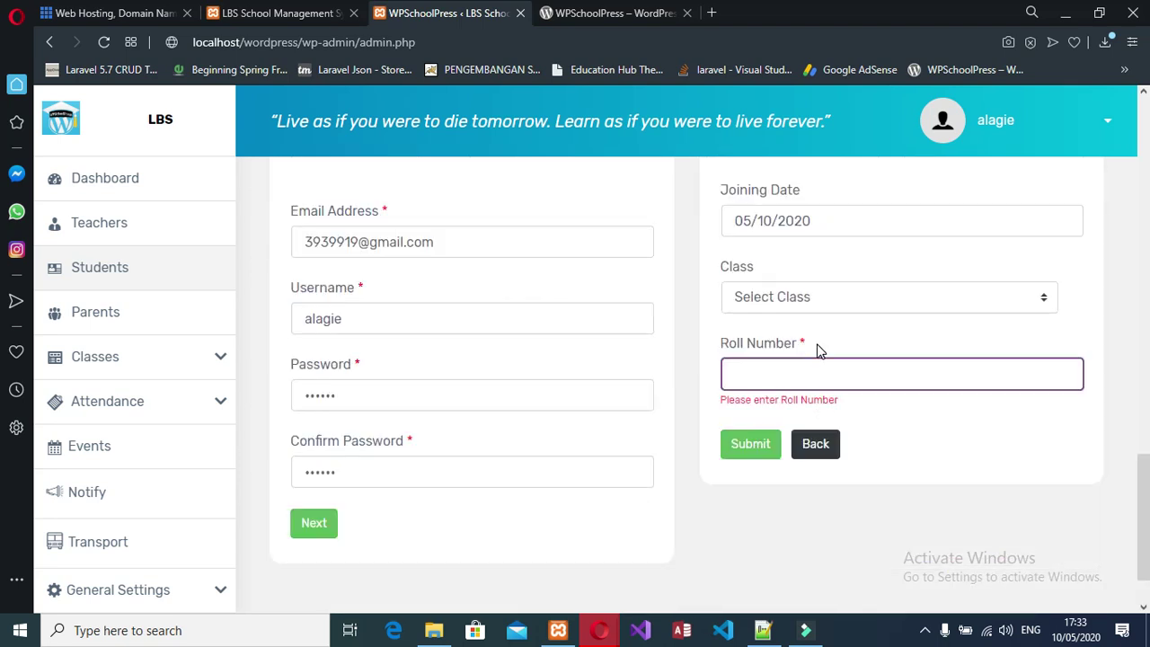
{"action": "left_click", "coordinate": [818, 374]}
{"action": "type", "text": "000111"}
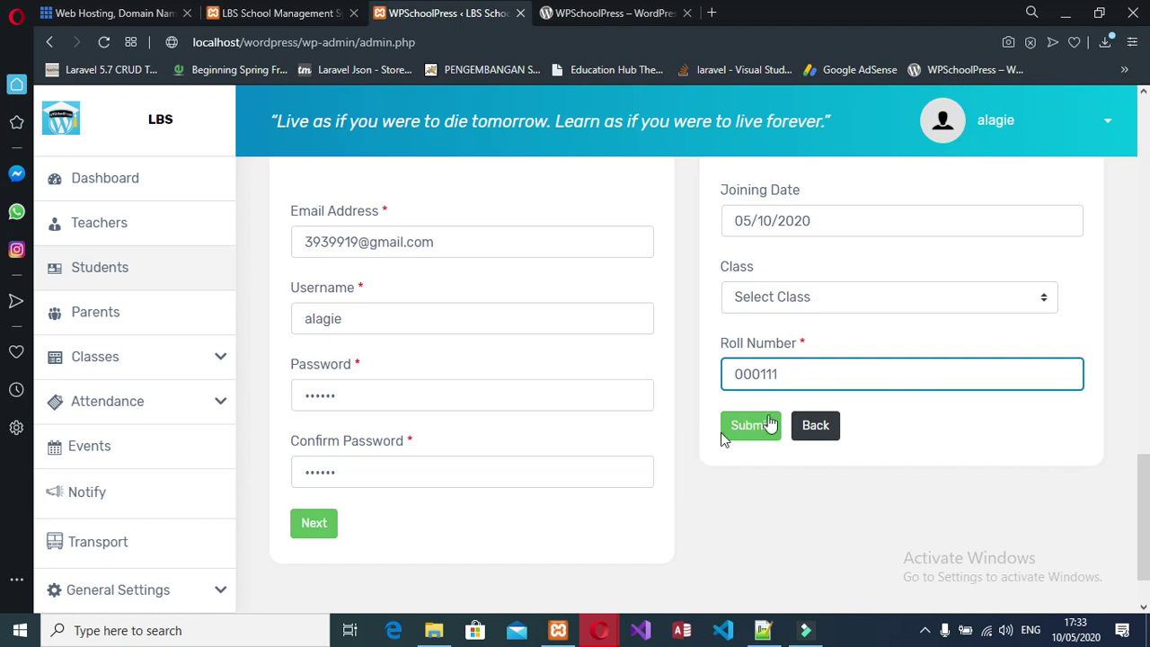
{"action": "left_click", "coordinate": [769, 424]}
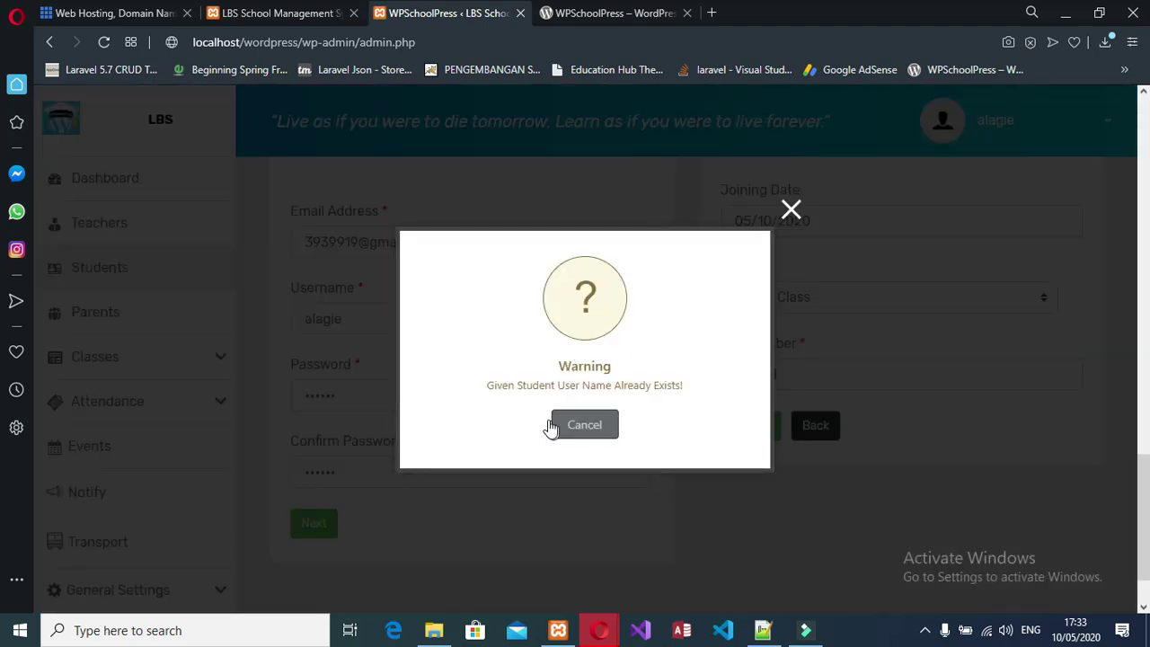
Dismiss the duplicate-username warning, append 12 to the username, and resubmit
{"action": "left_click", "coordinate": [601, 424]}
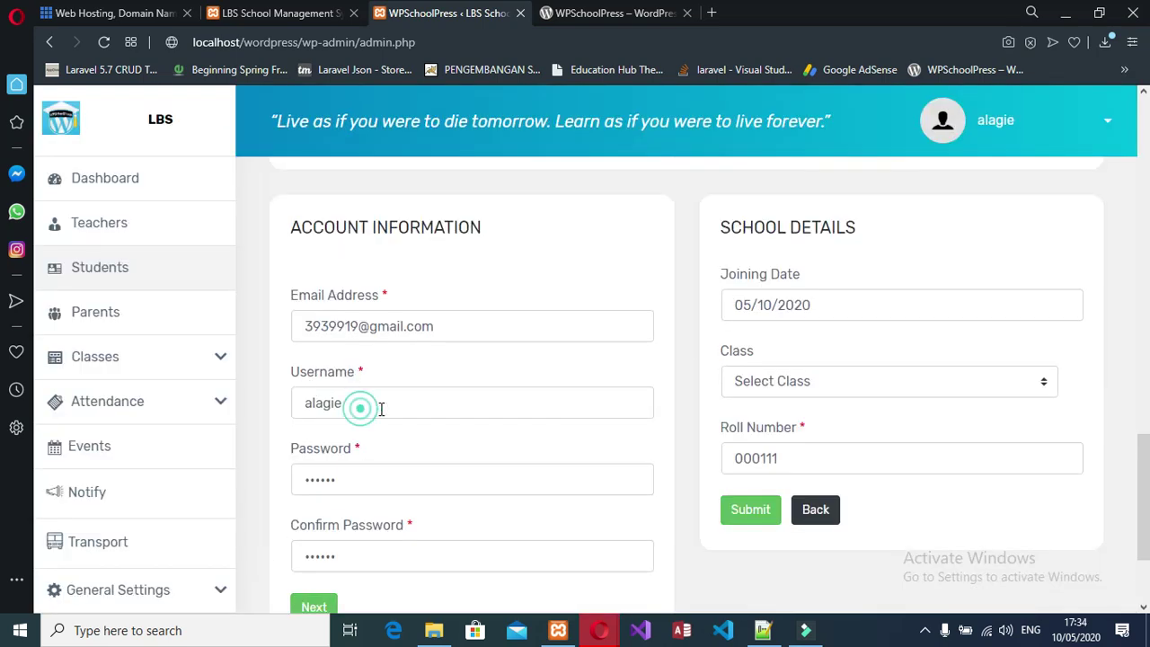
{"action": "left_click_drag", "start_coordinate": [359, 403], "coordinate": [275, 409]}
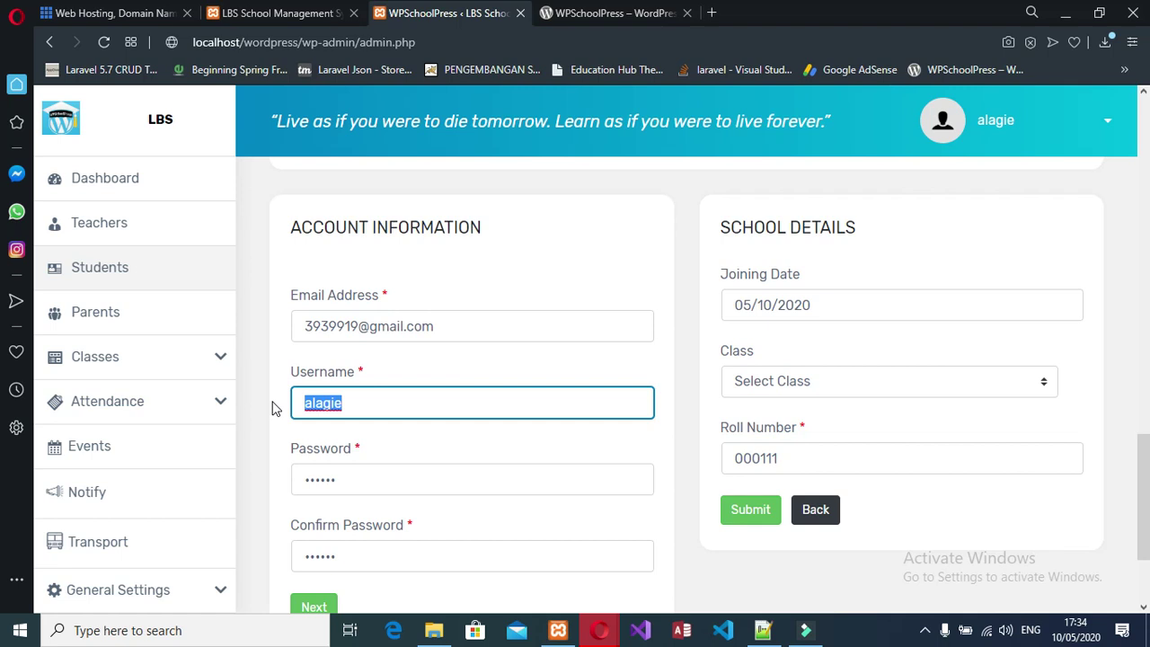
{"action": "left_click", "coordinate": [380, 395]}
{"action": "type", "text": "12"}
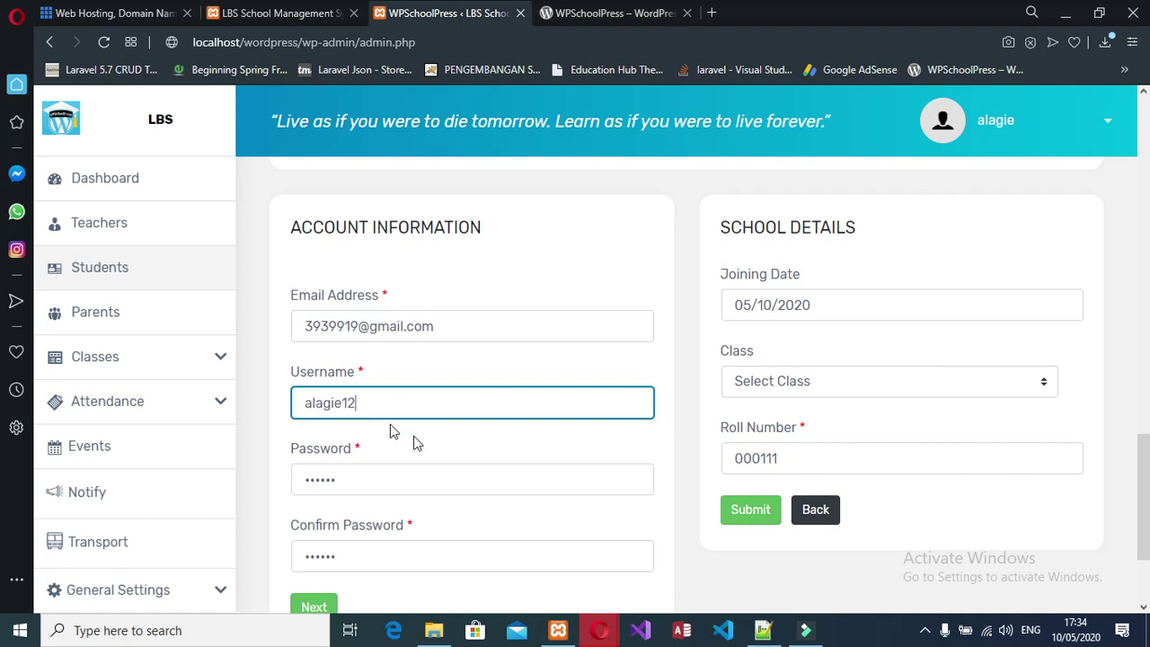
{"action": "scroll", "coordinate": [716, 496], "scroll_direction": "down", "scroll_amount": 2}
{"action": "left_click", "coordinate": [754, 352]}
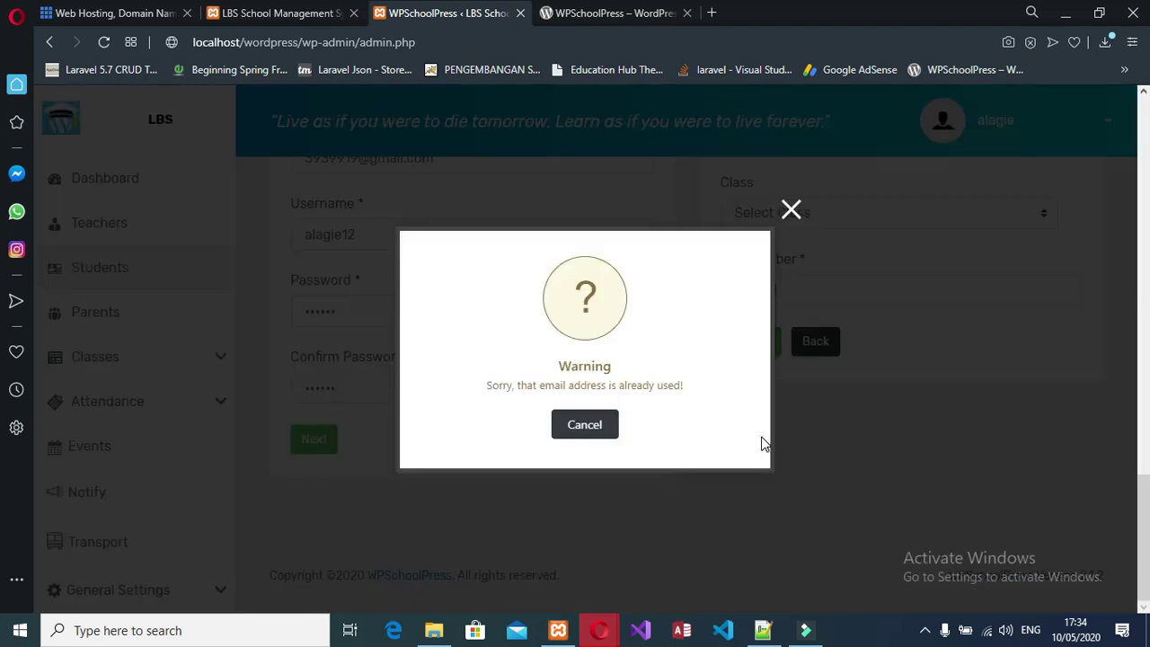
Dismiss the e-mail-in-use warning, add a digit to the e-mail, and submit the student
{"action": "left_click", "coordinate": [588, 436]}
{"action": "scroll", "coordinate": [490, 367], "scroll_direction": "up", "scroll_amount": 1}
{"action": "left_click", "coordinate": [362, 326]}
{"action": "type", "text": "1"}
{"action": "left_click", "coordinate": [754, 505]}
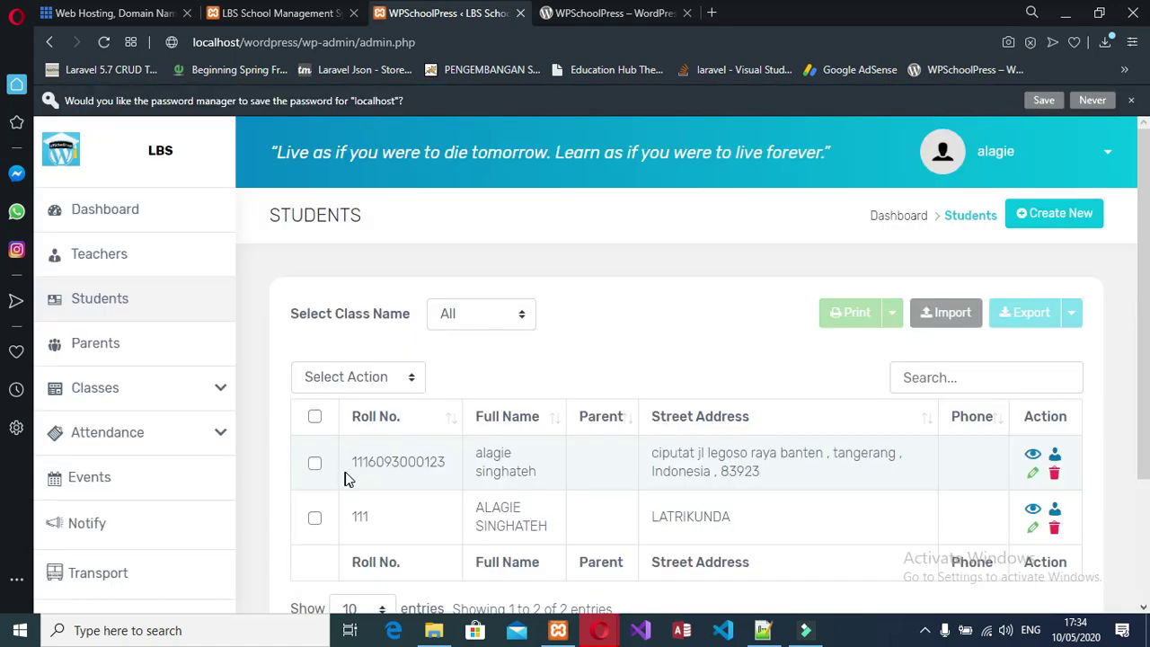
Review the Students list, checking the new student's row with roll number 111
{"action": "scroll", "coordinate": [445, 477], "scroll_direction": "down", "scroll_amount": 1}
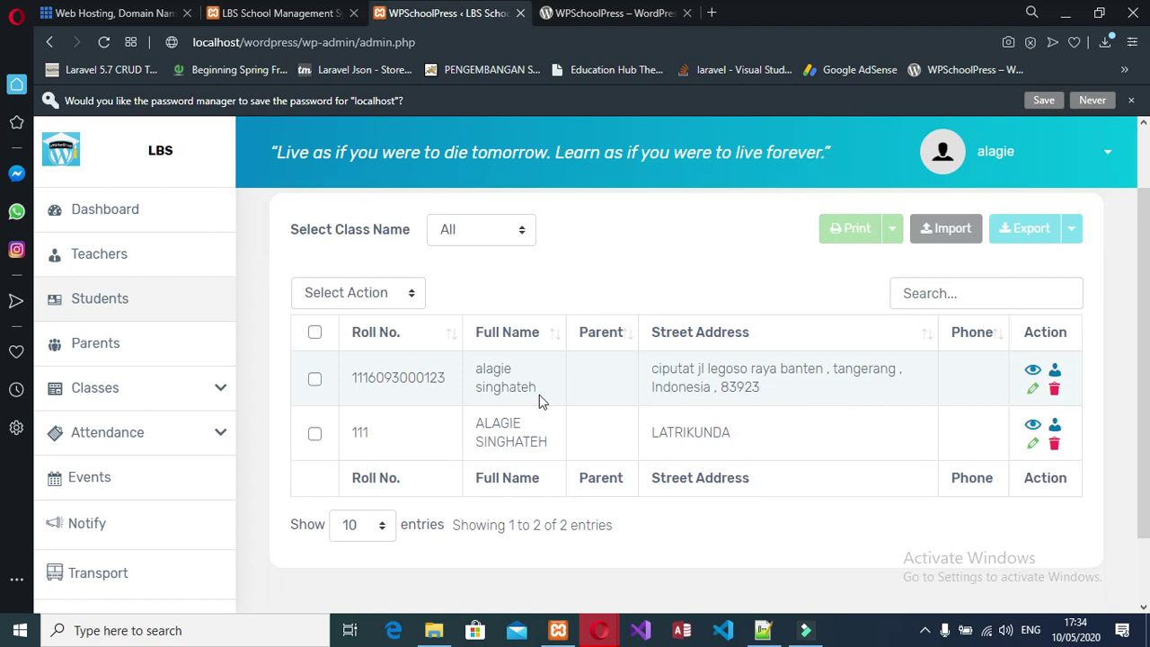
{"action": "left_click", "coordinate": [354, 377]}
{"action": "left_click", "coordinate": [441, 438]}
{"action": "left_click", "coordinate": [352, 428]}
{"action": "left_click_drag", "start_coordinate": [362, 430], "coordinate": [660, 440]}
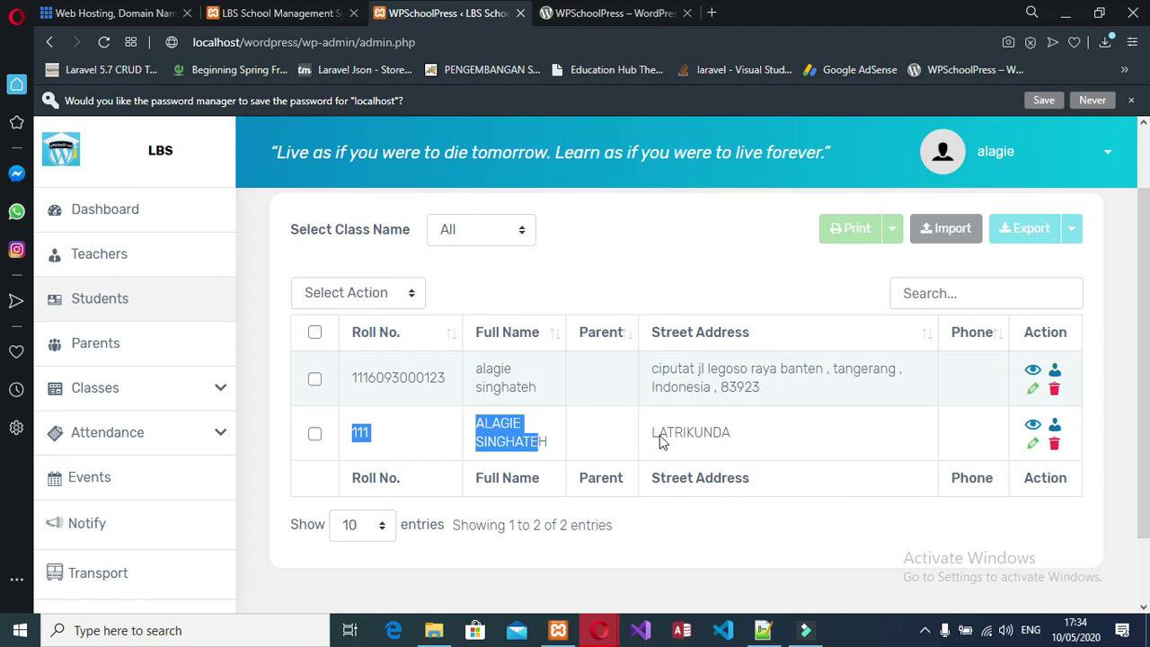
{"action": "left_click", "coordinate": [796, 437]}
Expand the Classes menu in the sidebar
{"action": "scroll", "coordinate": [554, 498], "scroll_direction": "up", "scroll_amount": 1}
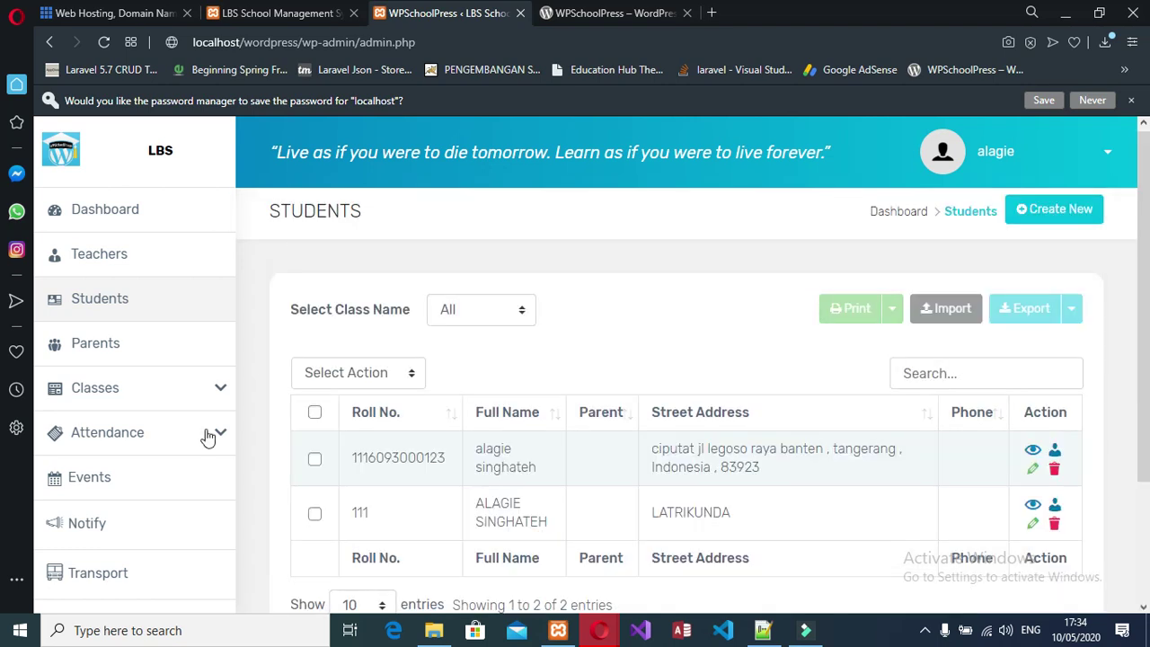
{"action": "left_click", "coordinate": [175, 401]}
{"action": "scroll", "coordinate": [98, 418], "scroll_direction": "down", "scroll_amount": 3}
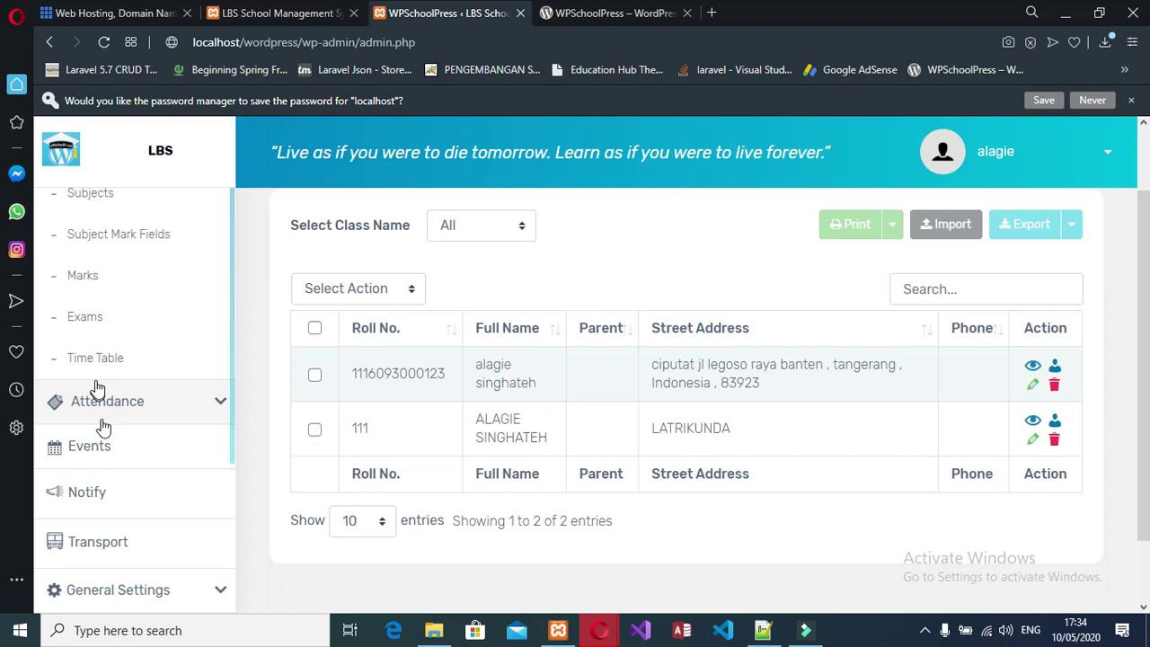
{"action": "scroll", "coordinate": [121, 333], "scroll_direction": "up", "scroll_amount": 4}
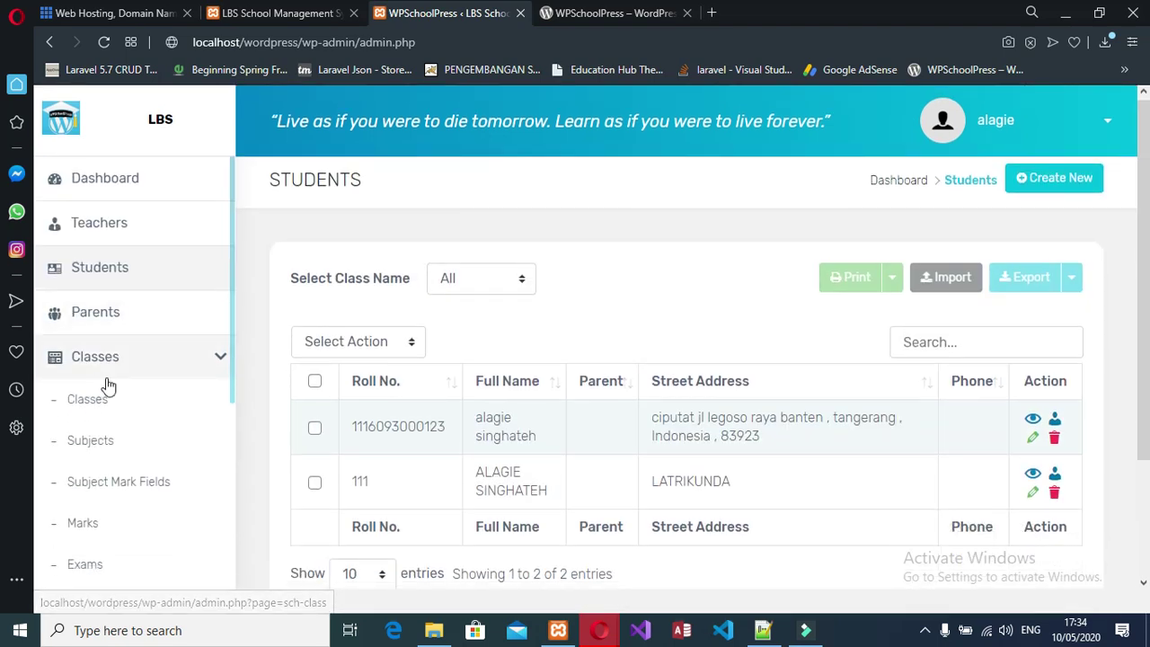
Open the class list, review class 1's name, teacher and student count, then create a new class
{"action": "left_click", "coordinate": [100, 402]}
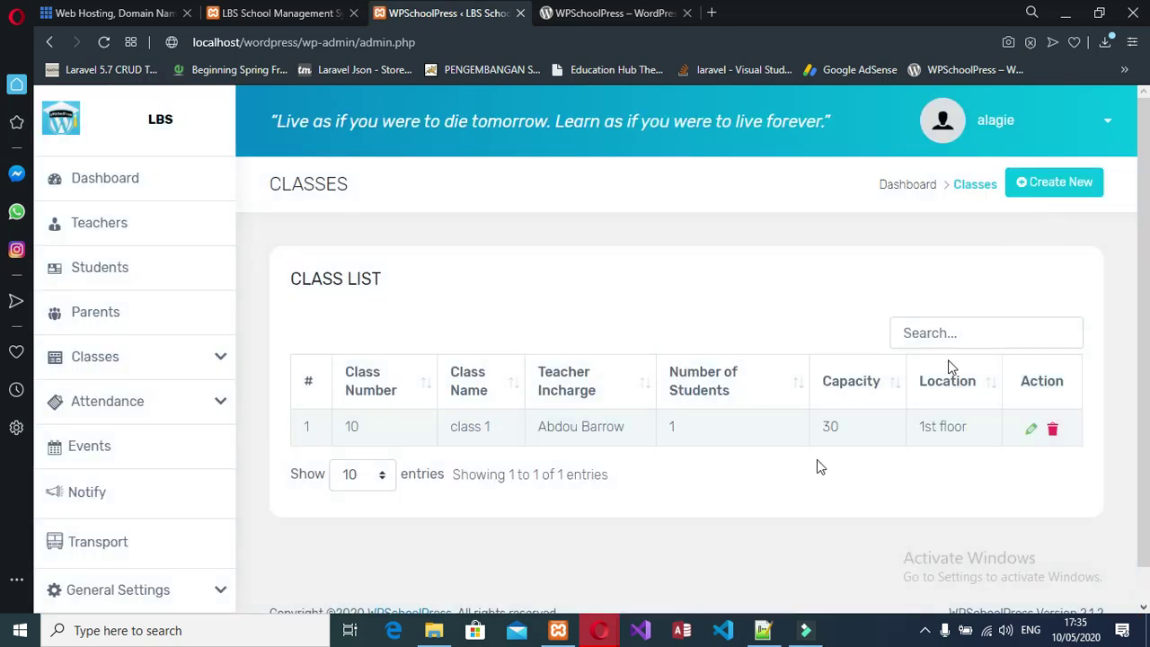
{"action": "double_click", "coordinate": [454, 427]}
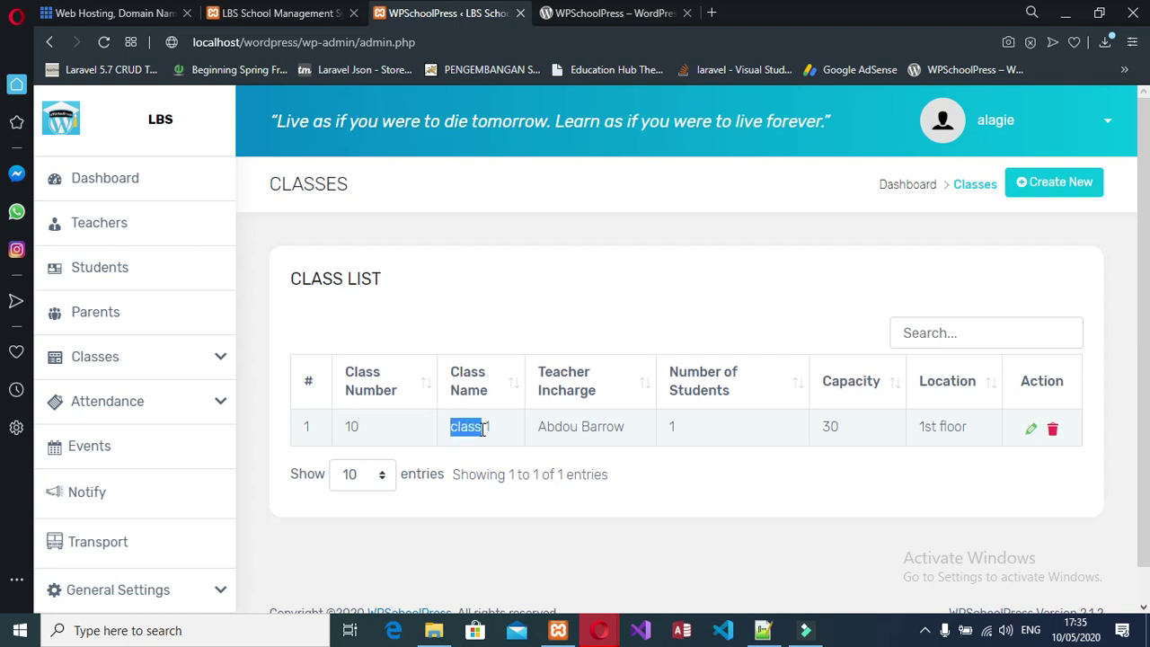
{"action": "left_click_drag", "start_coordinate": [541, 432], "coordinate": [628, 436]}
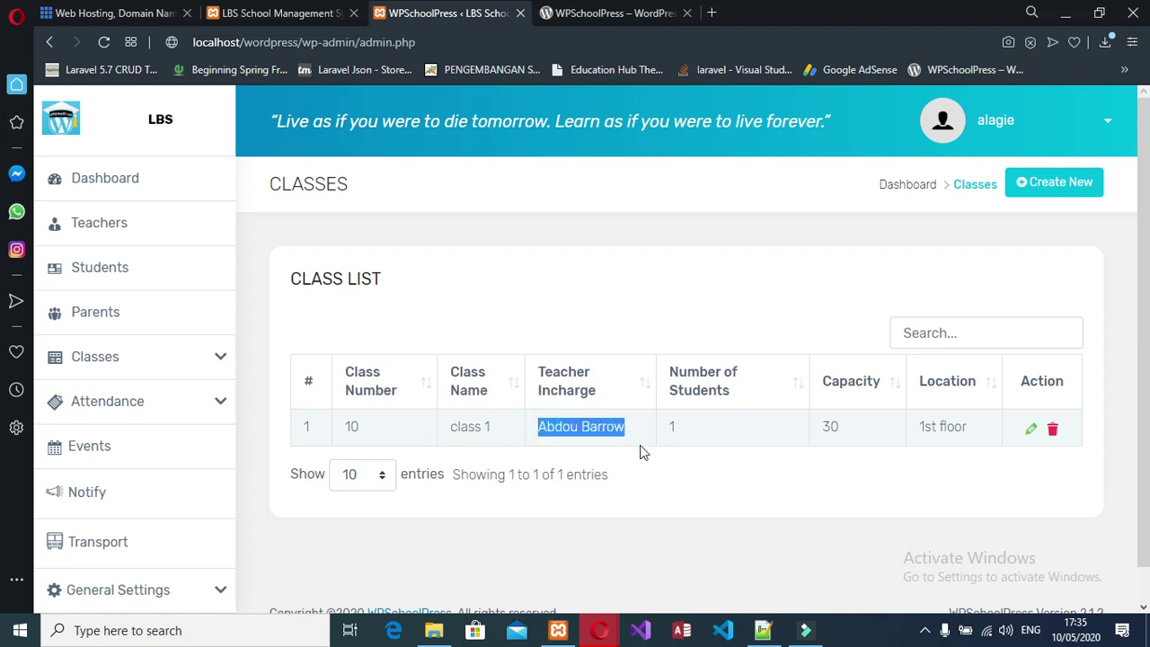
{"action": "left_click", "coordinate": [890, 263]}
{"action": "double_click", "coordinate": [665, 428]}
{"action": "left_click", "coordinate": [715, 437]}
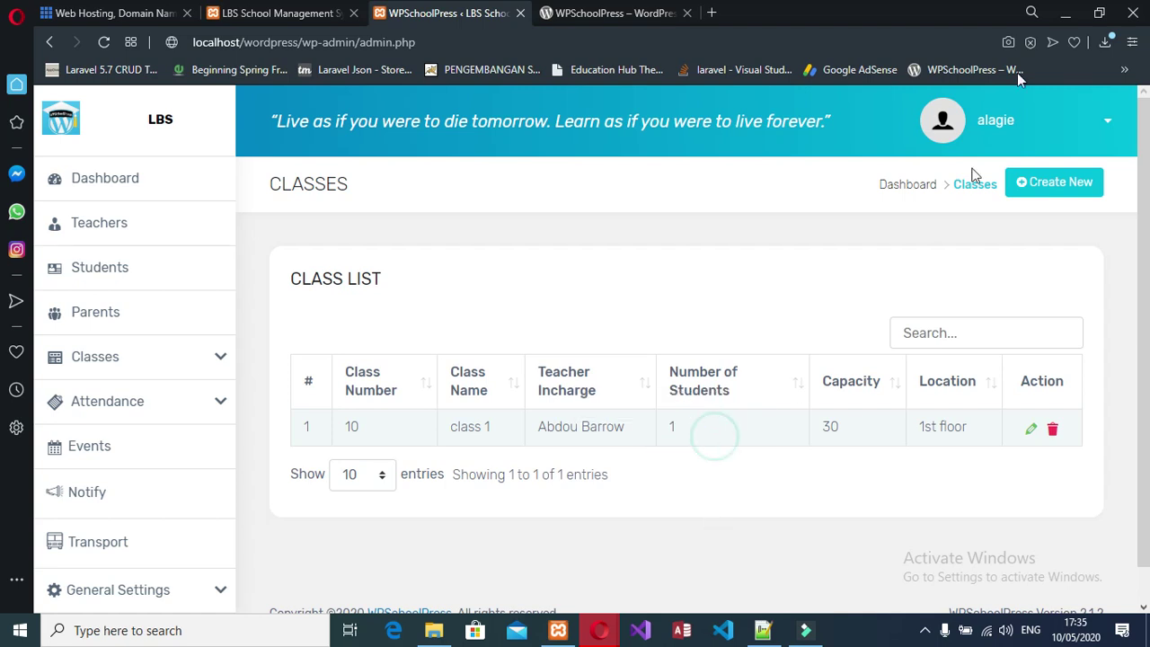
{"action": "left_click", "coordinate": [1053, 183]}
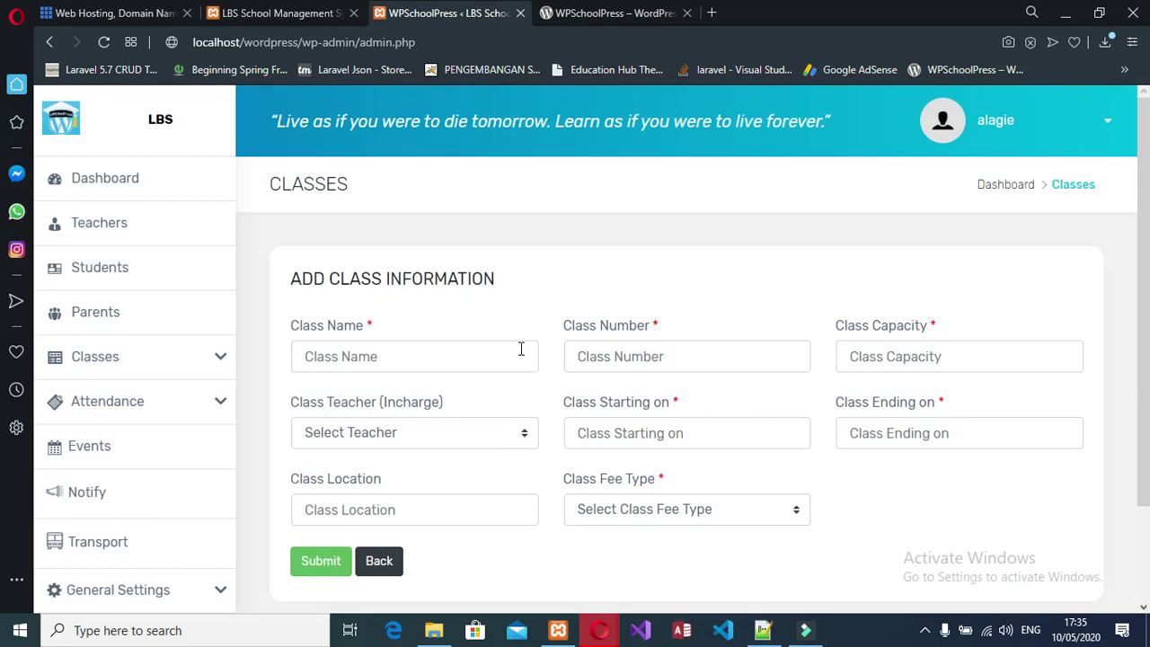
Name the new class 'class 2' and assign its teacher in charge
{"action": "left_click", "coordinate": [452, 362]}
{"action": "left_click", "coordinate": [449, 389]}
{"action": "left_click", "coordinate": [441, 355]}
{"action": "key", "text": "BackSpace"}
{"action": "type", "text": "2"}
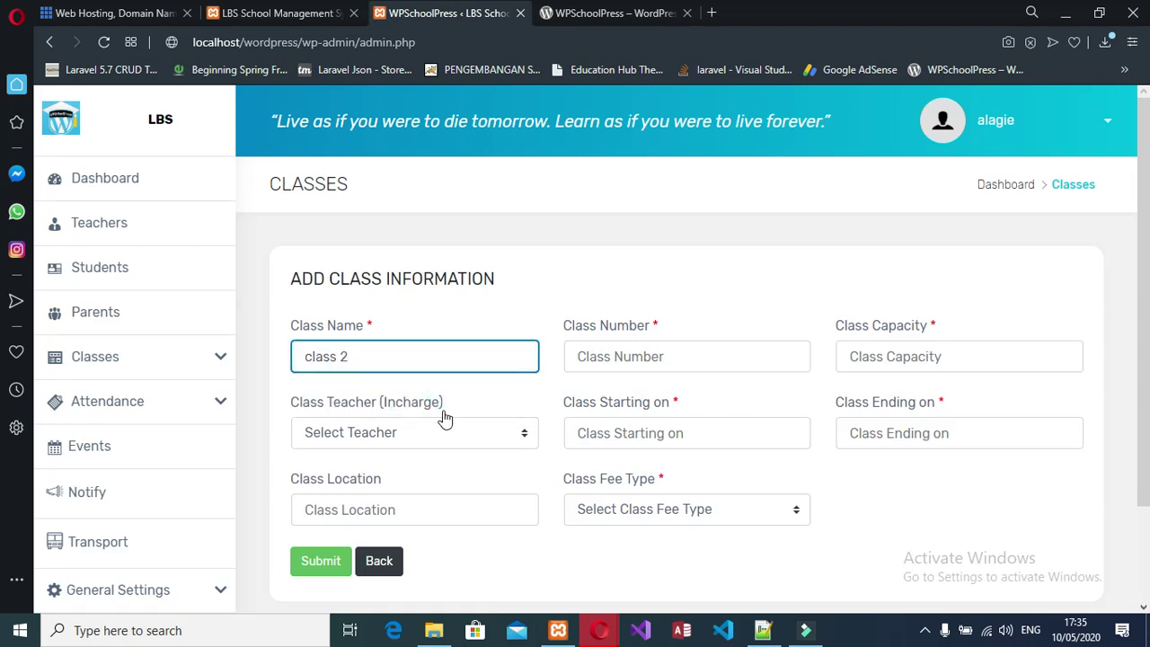
{"action": "left_click", "coordinate": [442, 441]}
{"action": "left_click", "coordinate": [400, 493]}
Set the class number to C2 and the capacity to 45
{"action": "left_click", "coordinate": [632, 356]}
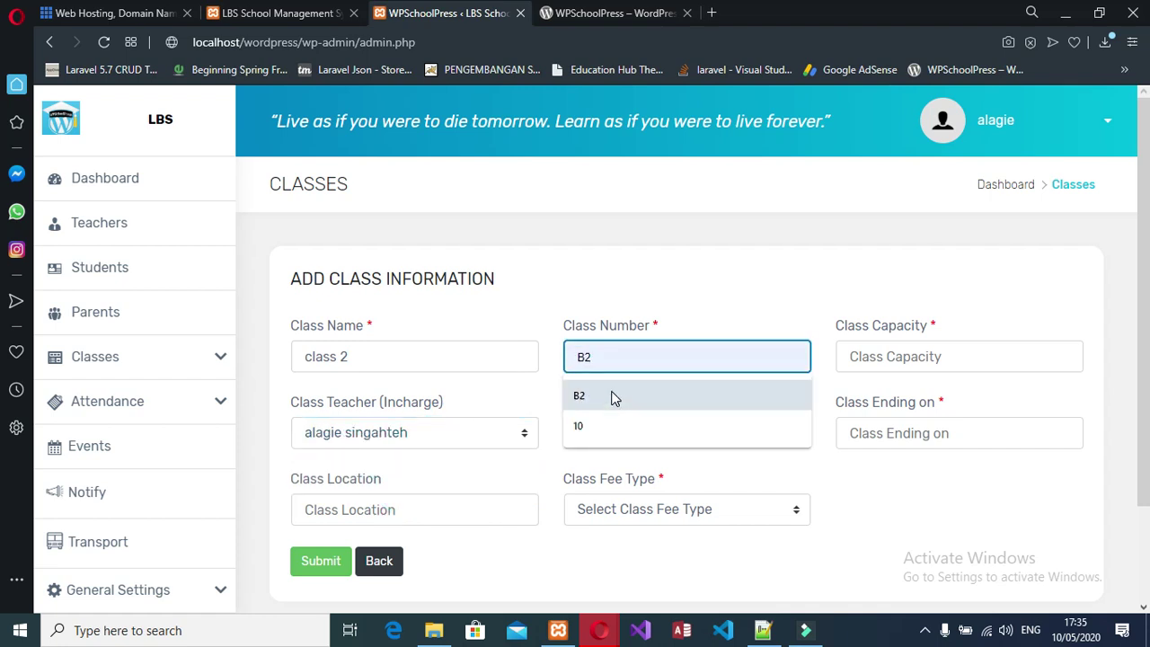
{"action": "left_click", "coordinate": [611, 396]}
{"action": "double_click", "coordinate": [585, 358]}
{"action": "type", "text": "2"}
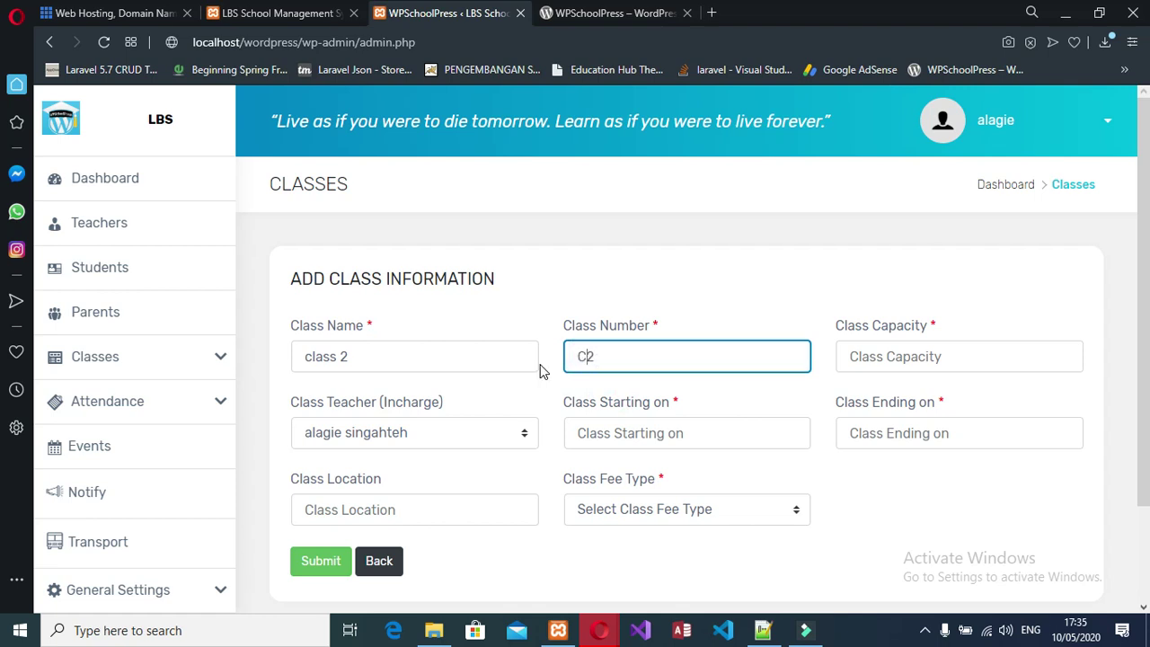
{"action": "left_click", "coordinate": [936, 364]}
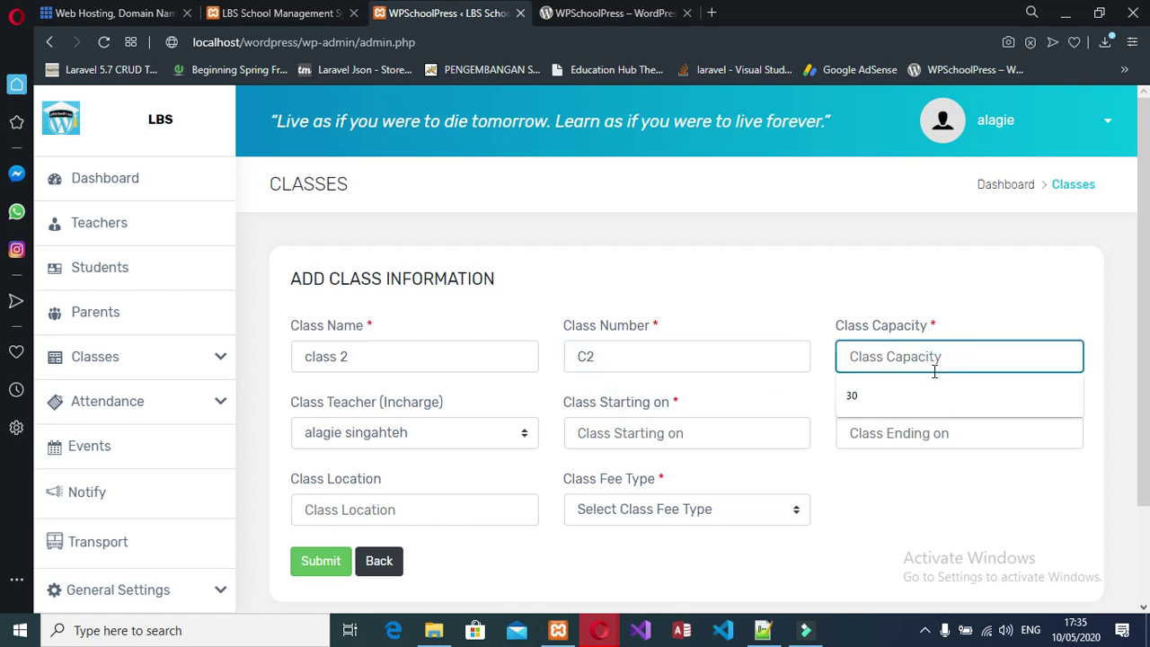
{"action": "type", "text": "45"}
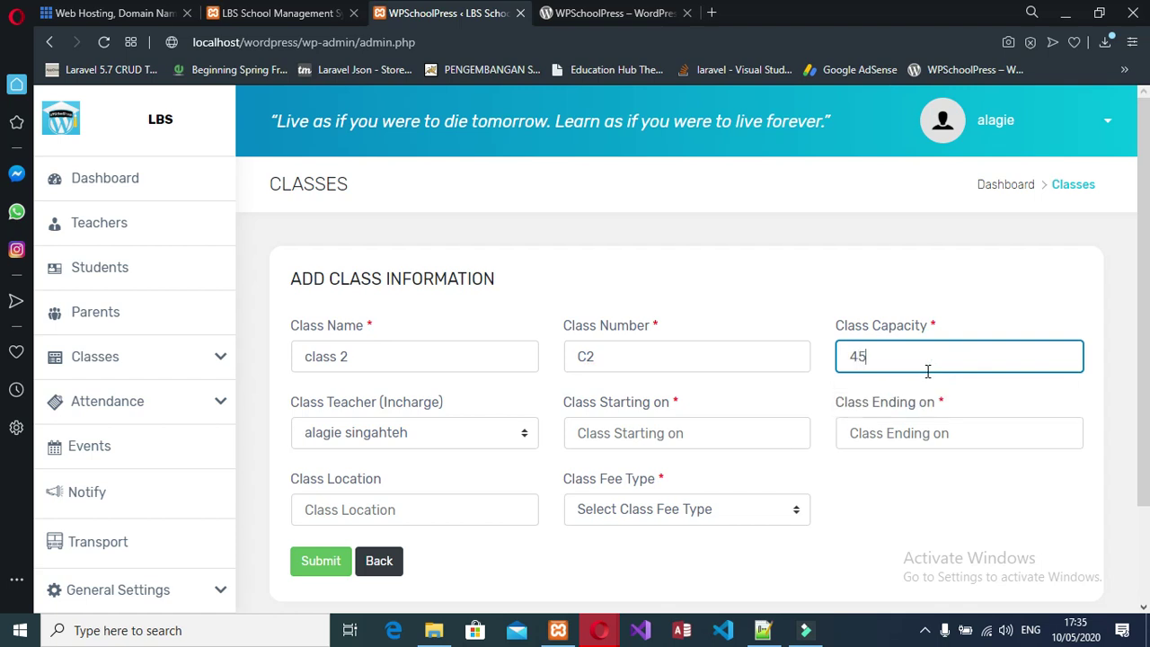
Set the class dates from 05/10/2020 to 05/30/2020
{"action": "left_click", "coordinate": [665, 434]}
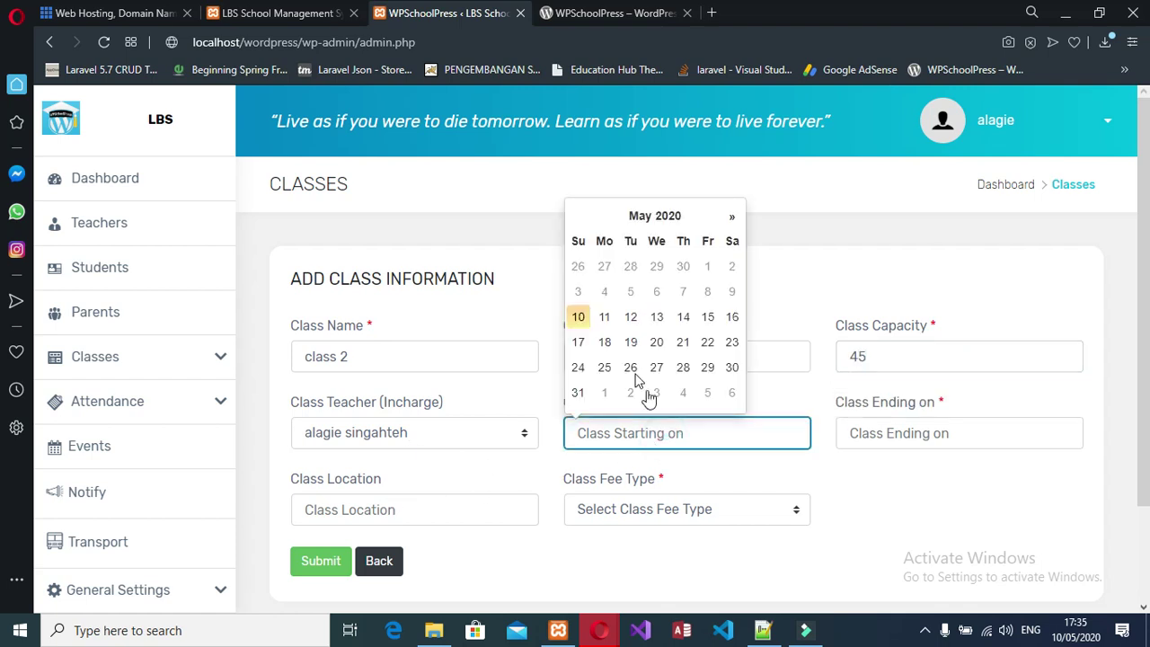
{"action": "left_click", "coordinate": [579, 319]}
{"action": "left_click", "coordinate": [742, 408]}
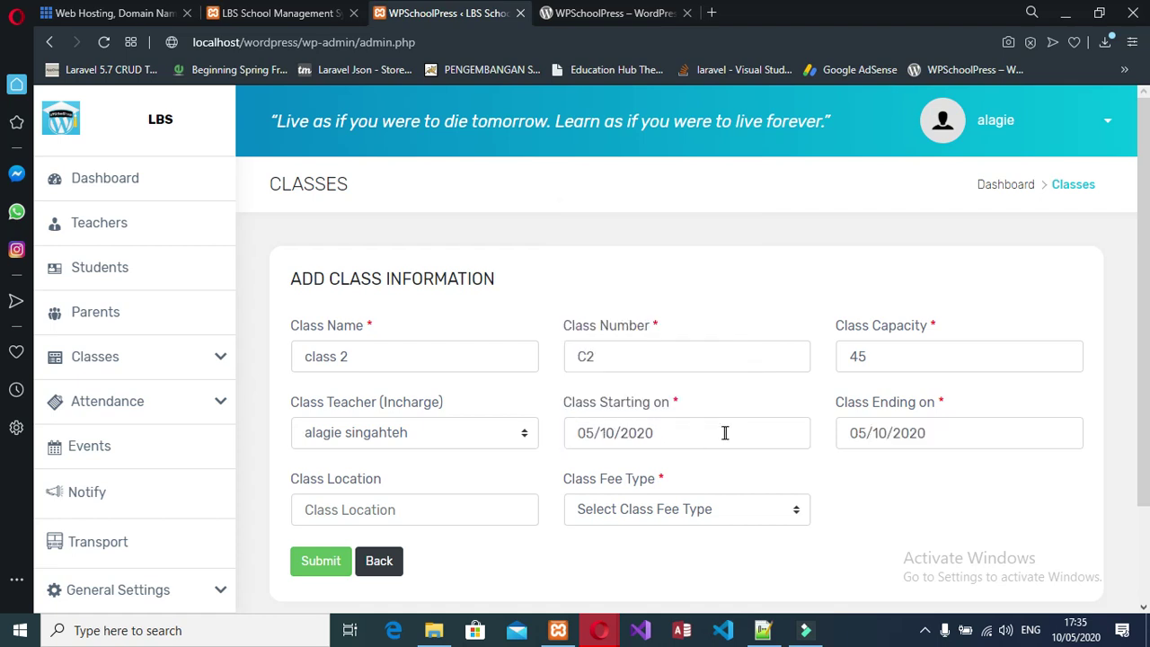
{"action": "left_click", "coordinate": [935, 439]}
{"action": "left_click", "coordinate": [1001, 364]}
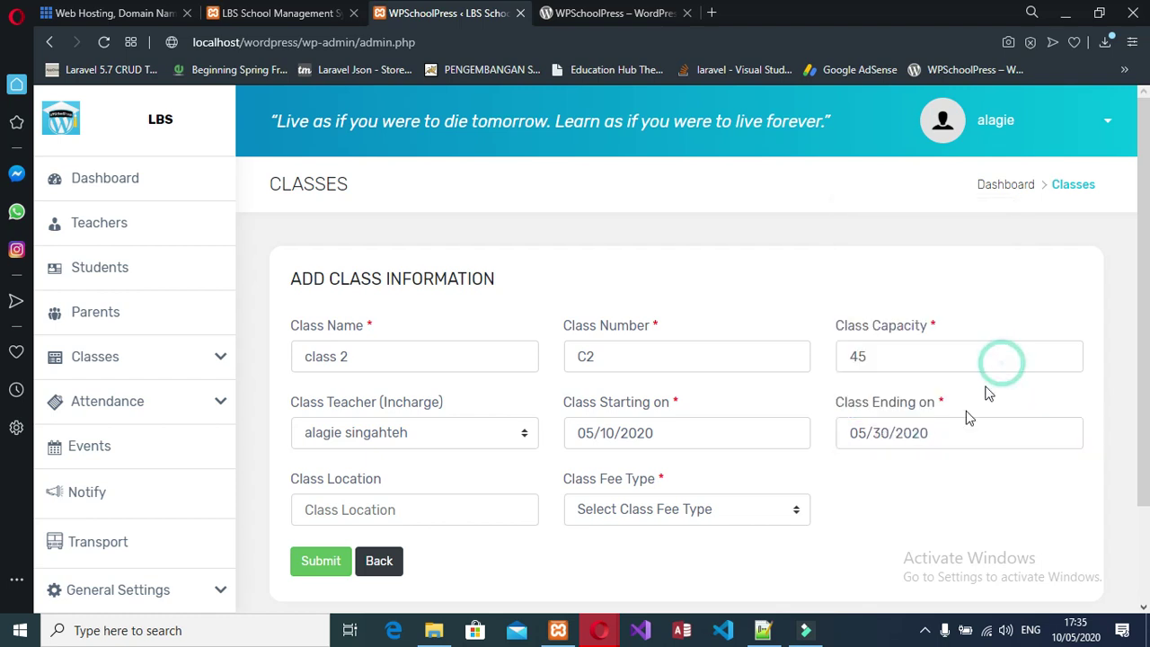
Set location to 1st floor and fee type to Free, then submit the class
{"action": "scroll", "coordinate": [642, 481], "scroll_direction": "down", "scroll_amount": 2}
{"action": "left_click", "coordinate": [445, 395]}
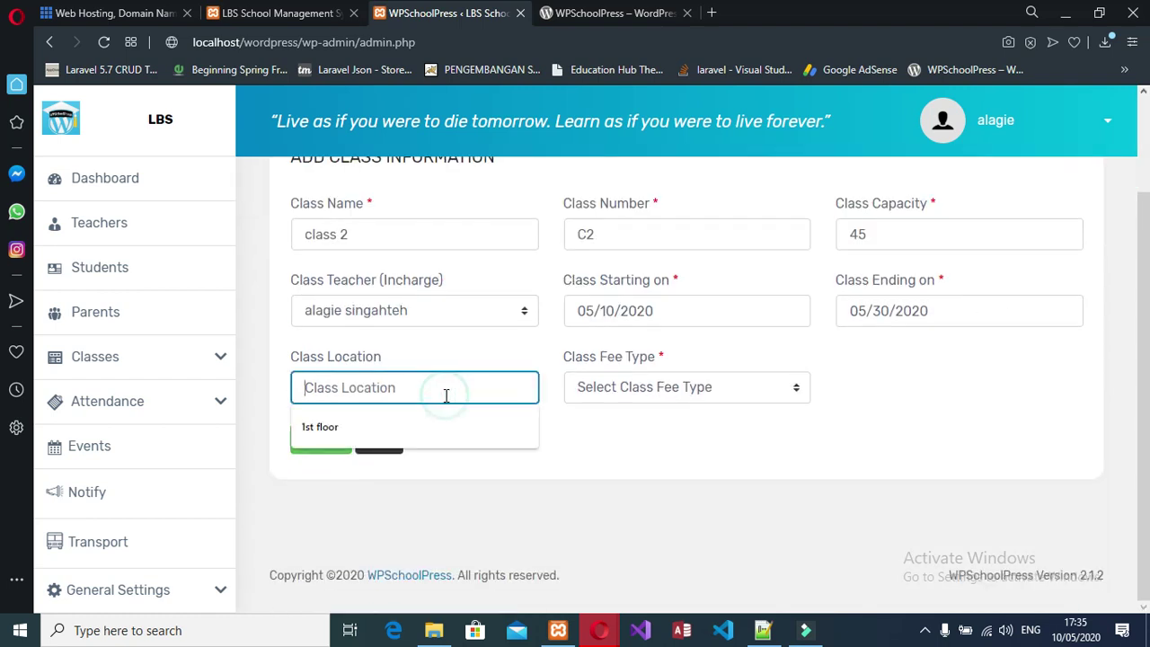
{"action": "left_click", "coordinate": [431, 422]}
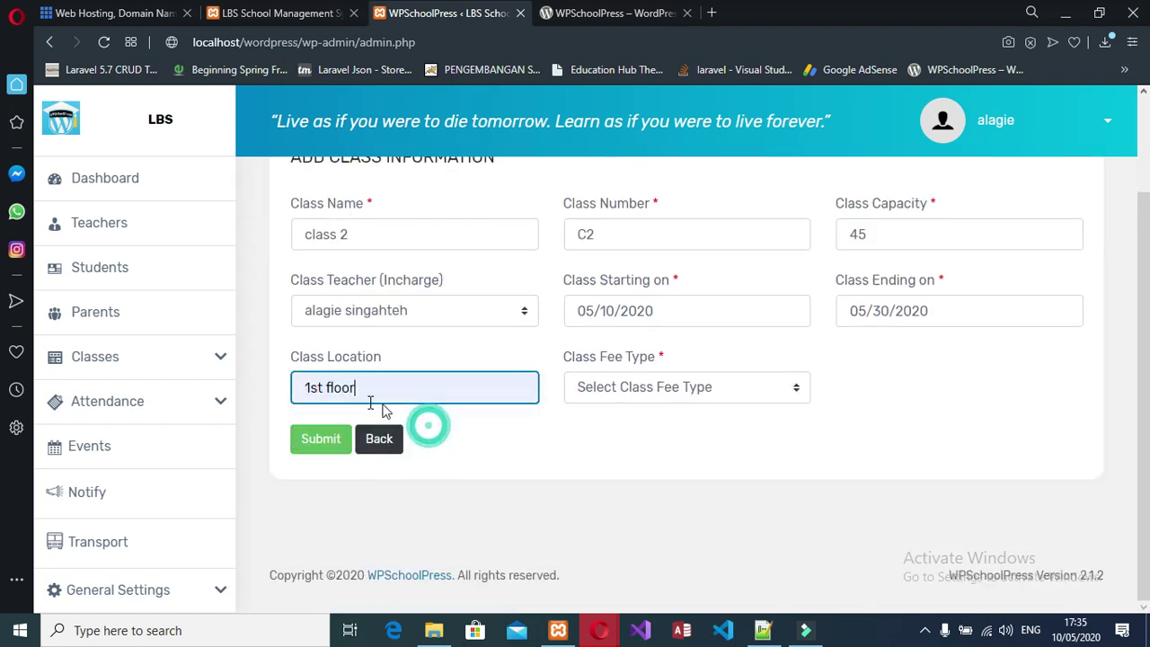
{"action": "left_click", "coordinate": [657, 386]}
{"action": "left_click", "coordinate": [655, 431]}
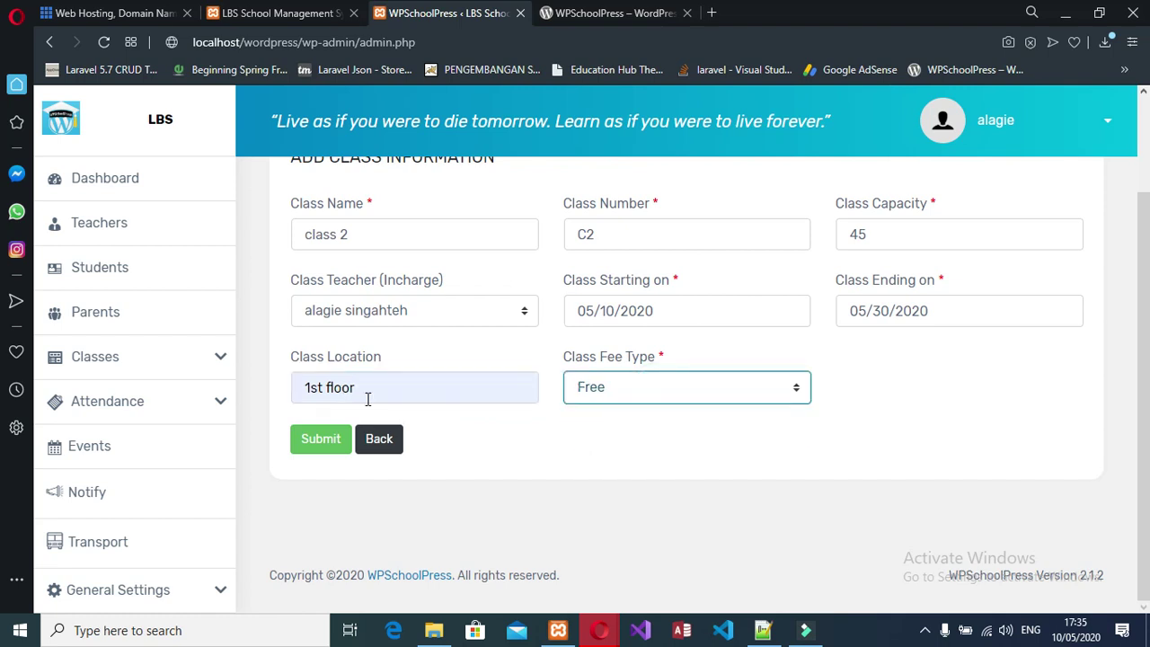
{"action": "left_click", "coordinate": [320, 438]}
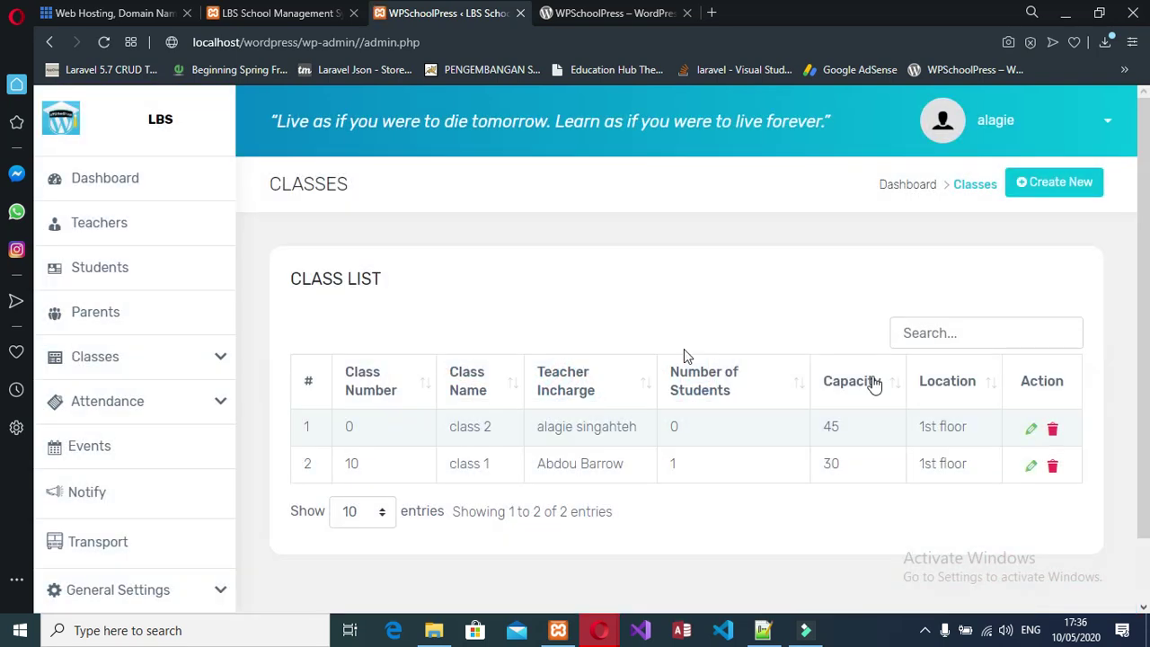
Check class 2's new row in the class list
{"action": "scroll", "coordinate": [685, 356], "scroll_direction": "down", "scroll_amount": 1}
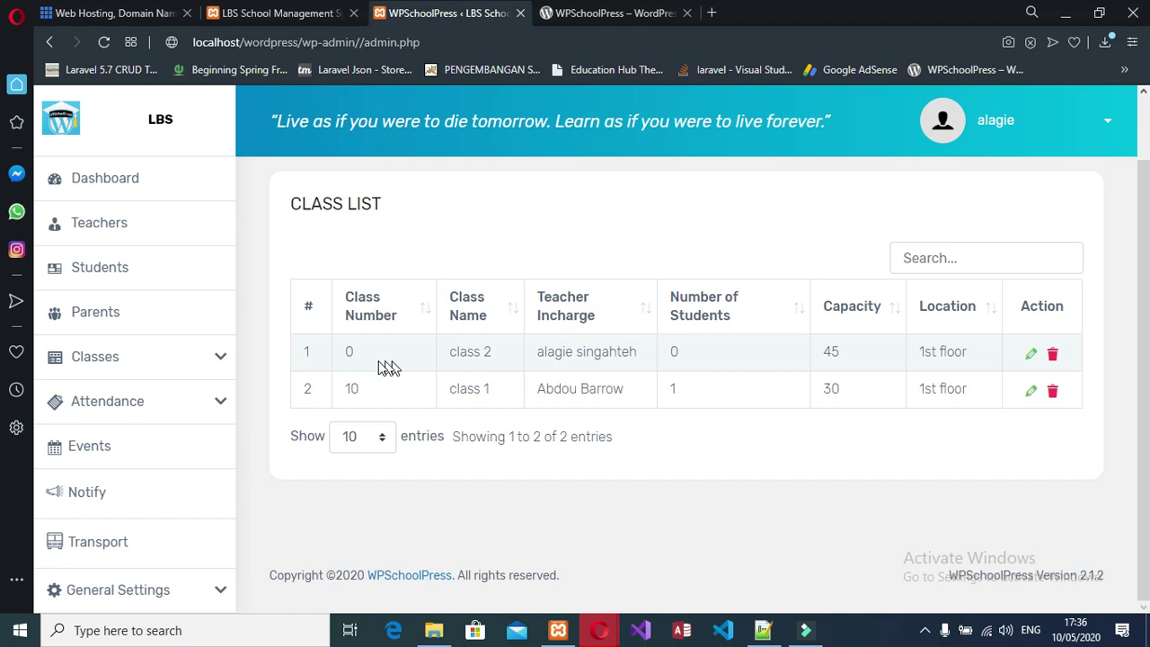
{"action": "double_click", "coordinate": [674, 351]}
{"action": "left_click", "coordinate": [690, 359]}
Go back to the Students list from the sidebar
{"action": "left_click", "coordinate": [189, 357]}
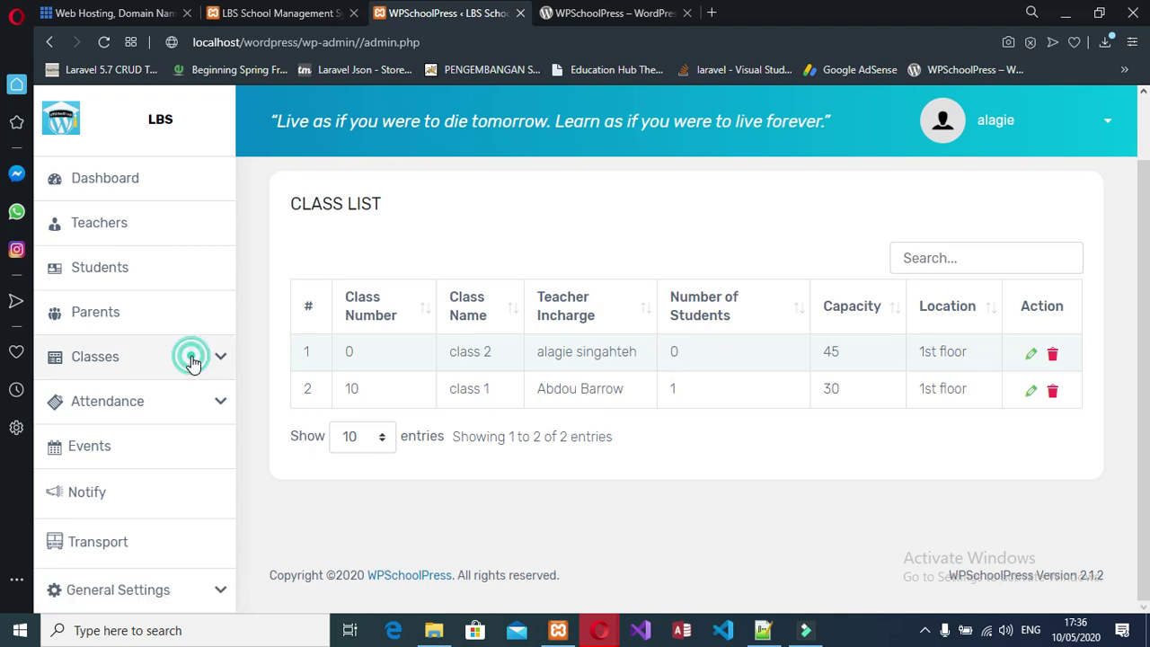
{"action": "scroll", "coordinate": [156, 427], "scroll_direction": "up", "scroll_amount": 1}
{"action": "left_click", "coordinate": [166, 363]}
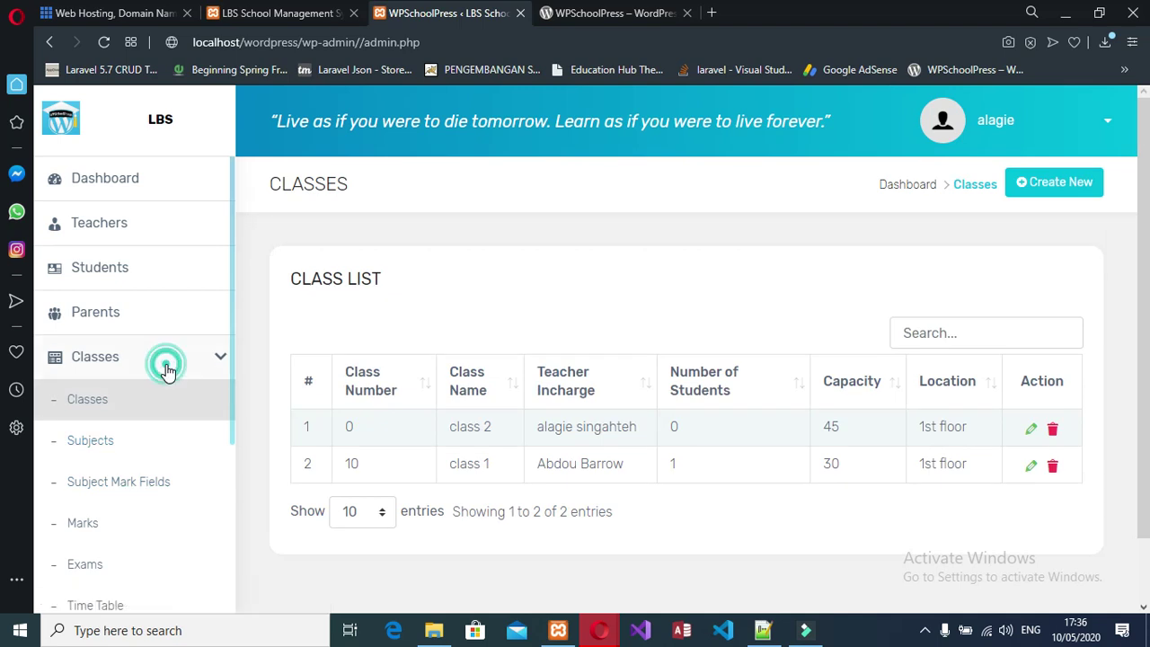
{"action": "left_click", "coordinate": [134, 275]}
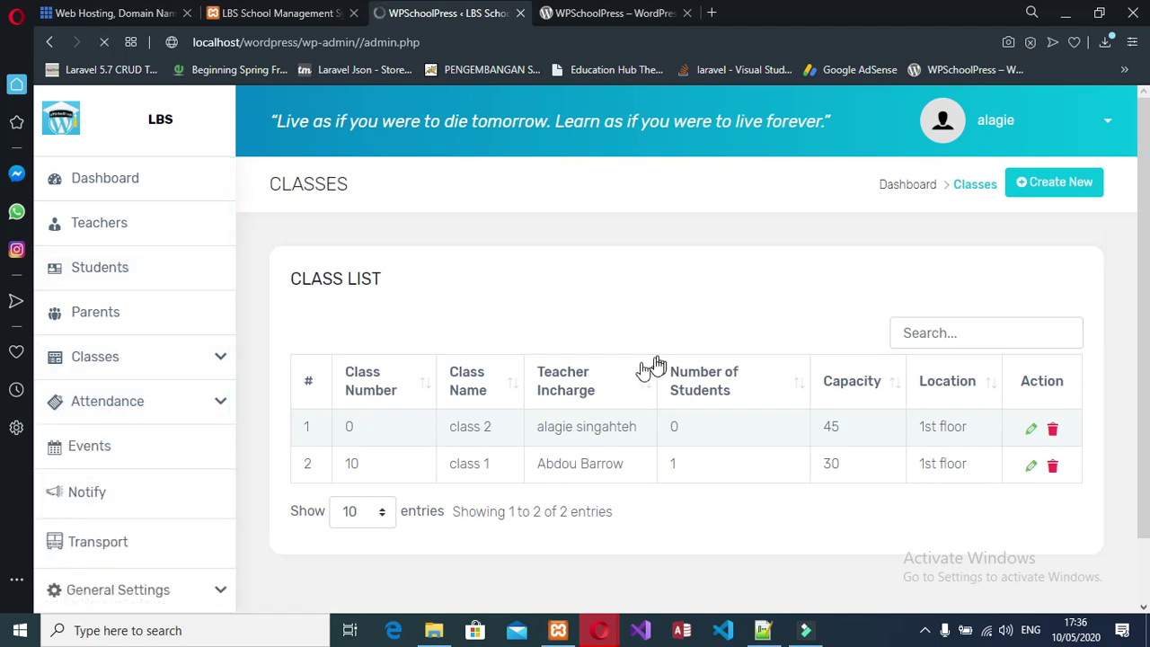
{"action": "scroll", "coordinate": [206, 506], "scroll_direction": "down", "scroll_amount": 1}
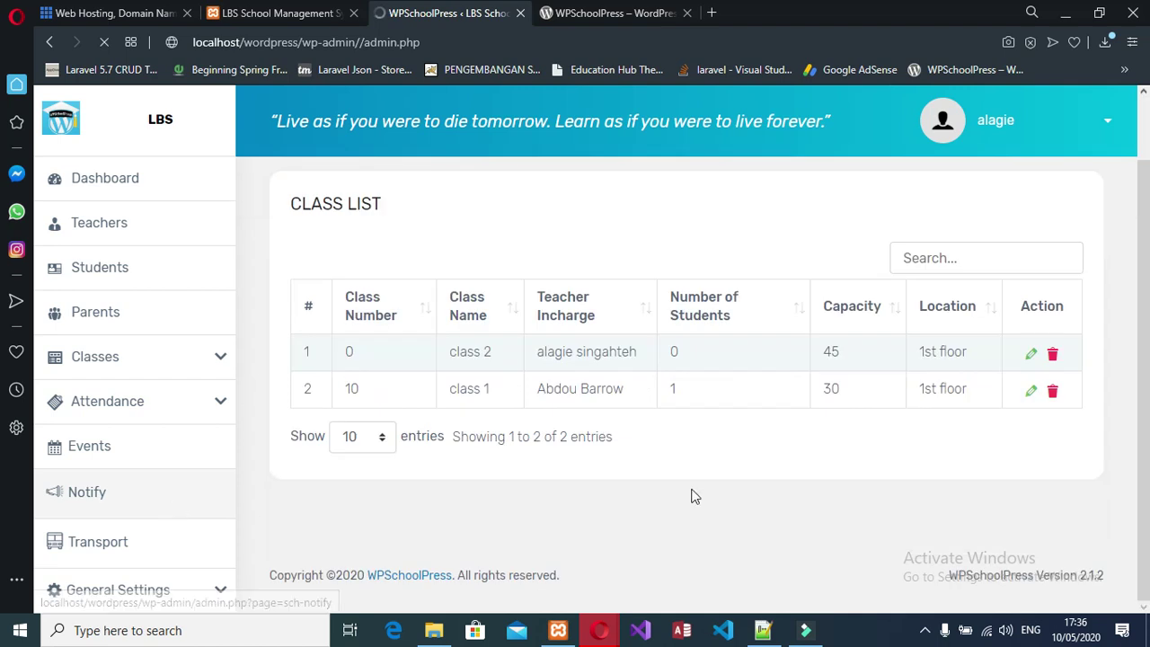
{"action": "scroll", "coordinate": [694, 498], "scroll_direction": "up", "scroll_amount": 1}
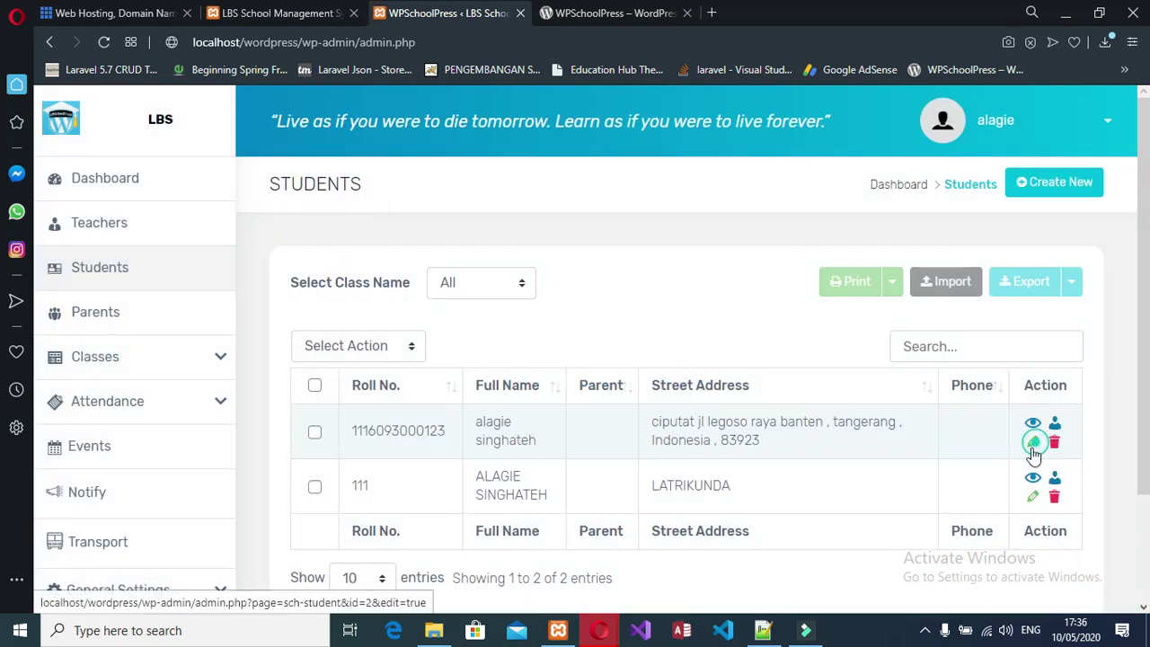
Edit the second student, assigning them to class 2 with a new roll number, and update
{"action": "left_click", "coordinate": [1031, 447]}
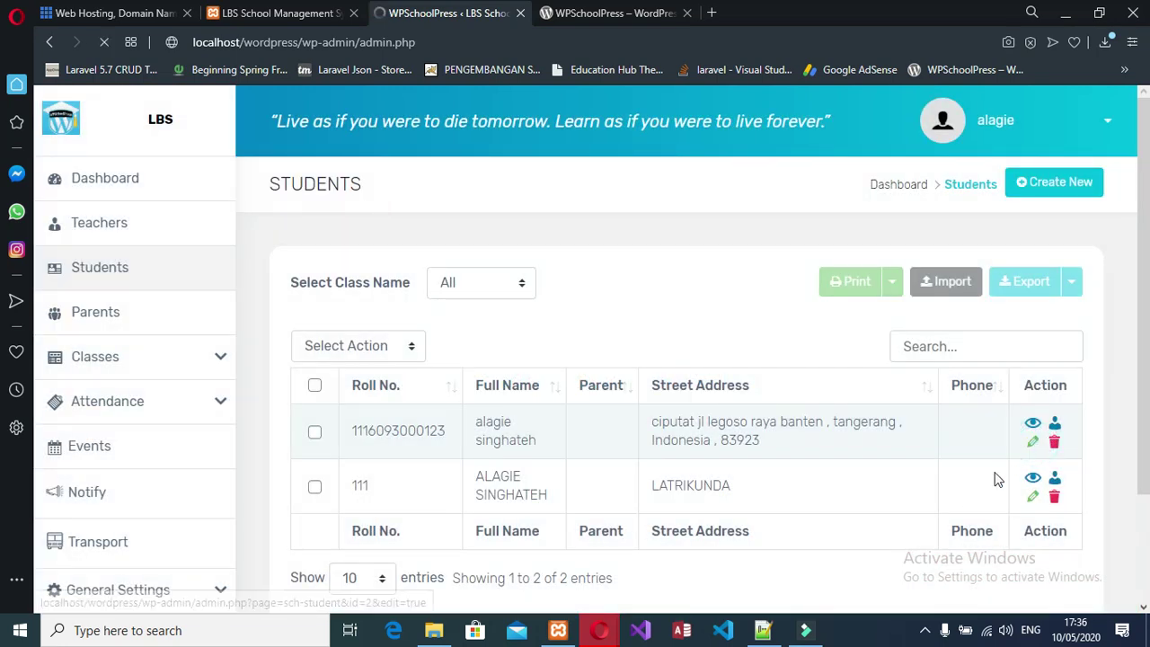
{"action": "left_click", "coordinate": [1033, 500]}
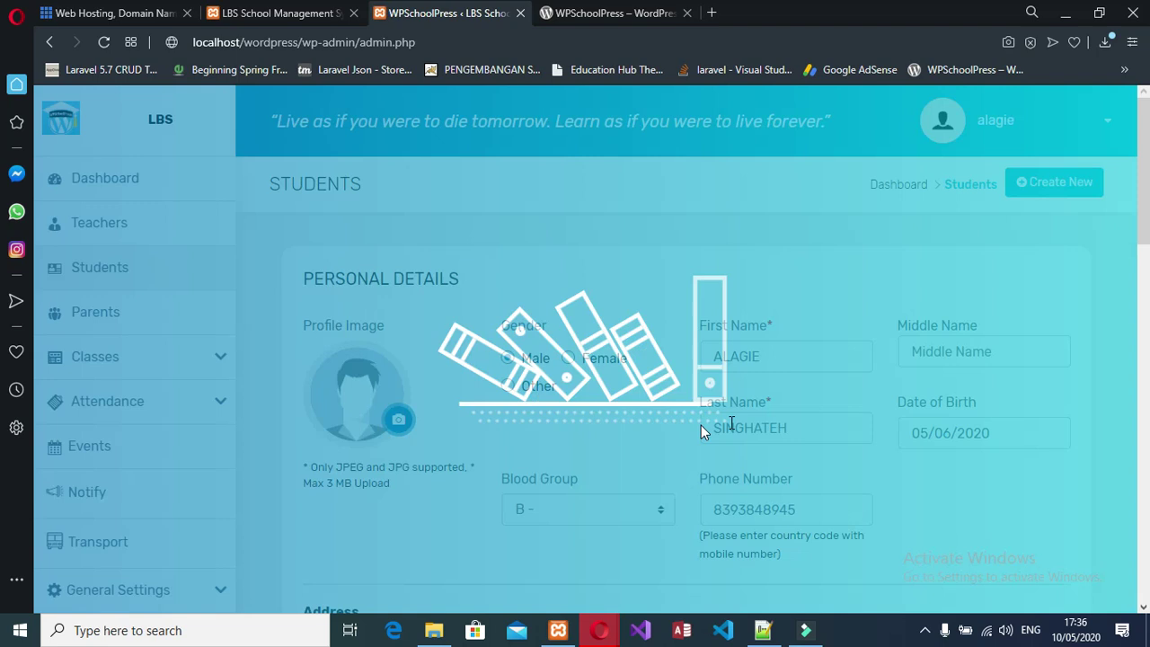
{"action": "scroll", "coordinate": [745, 423], "scroll_direction": "down", "scroll_amount": 6}
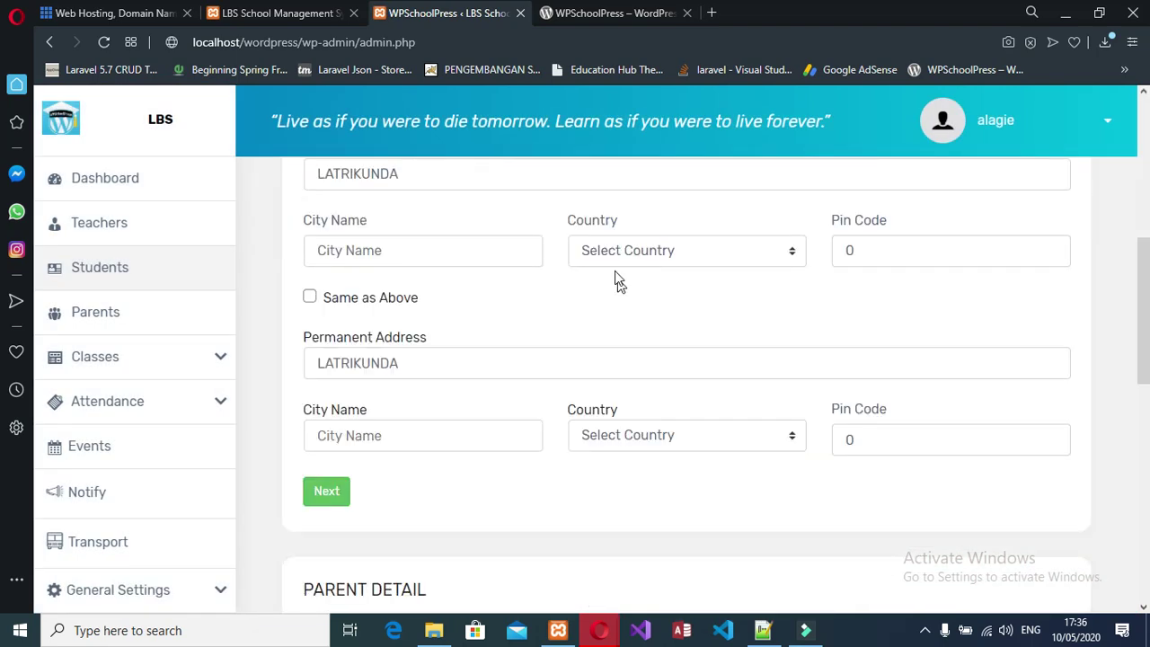
{"action": "scroll", "coordinate": [711, 345], "scroll_direction": "down", "scroll_amount": 8}
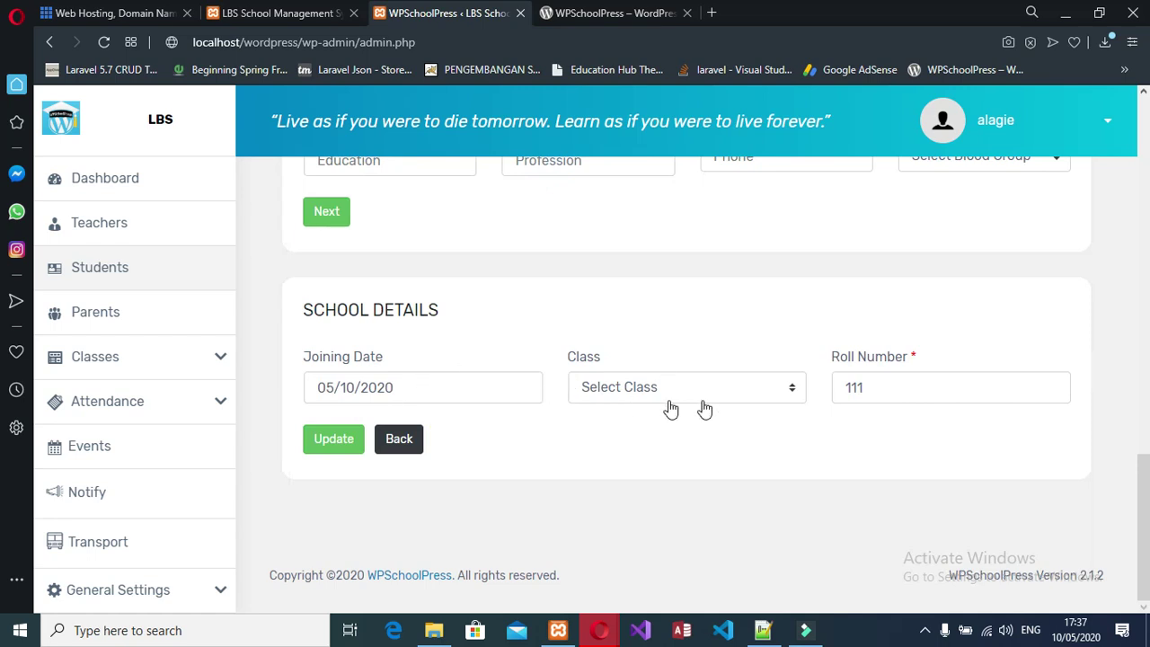
{"action": "left_click", "coordinate": [735, 388]}
{"action": "left_click", "coordinate": [705, 449]}
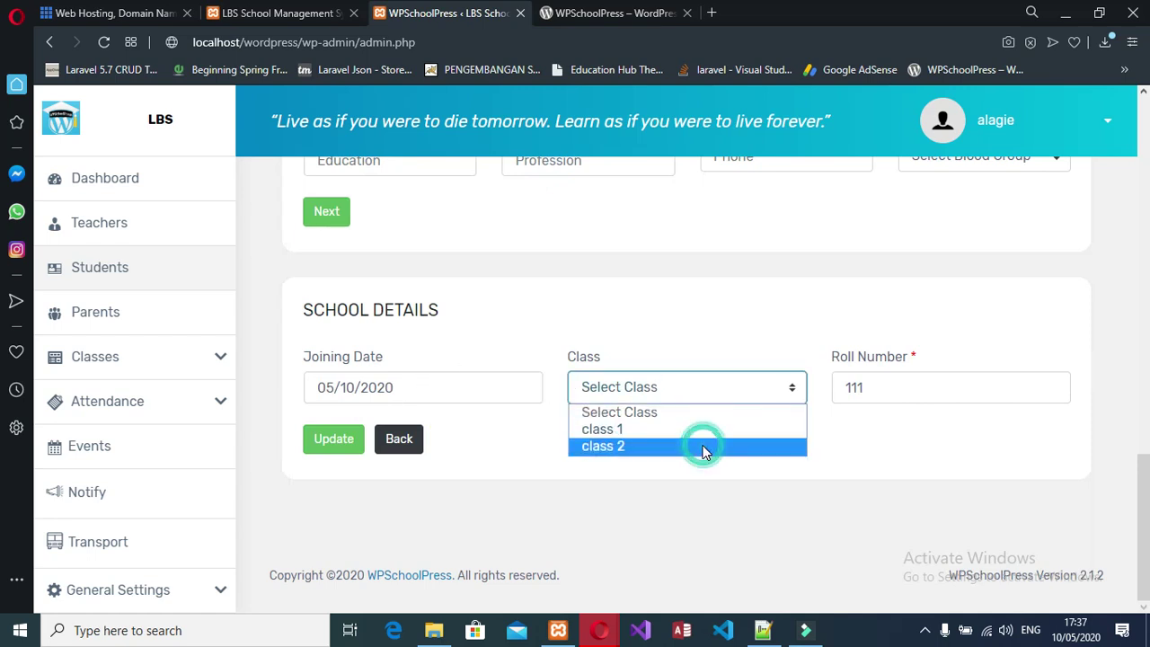
{"action": "left_click", "coordinate": [935, 387]}
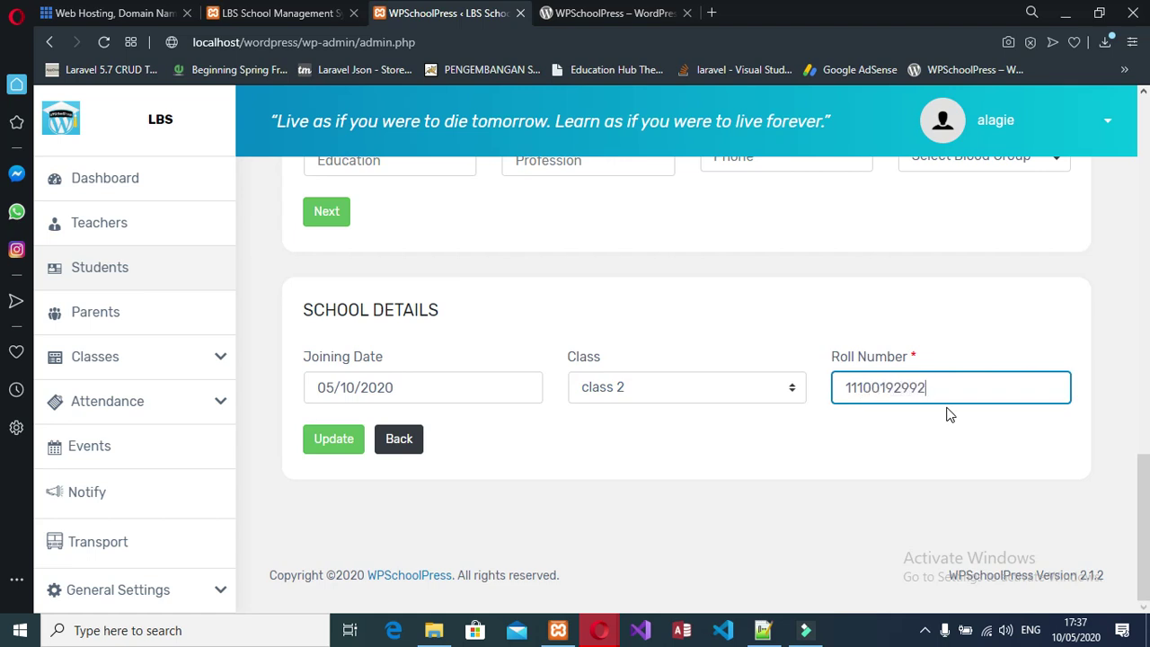
{"action": "left_click", "coordinate": [336, 450]}
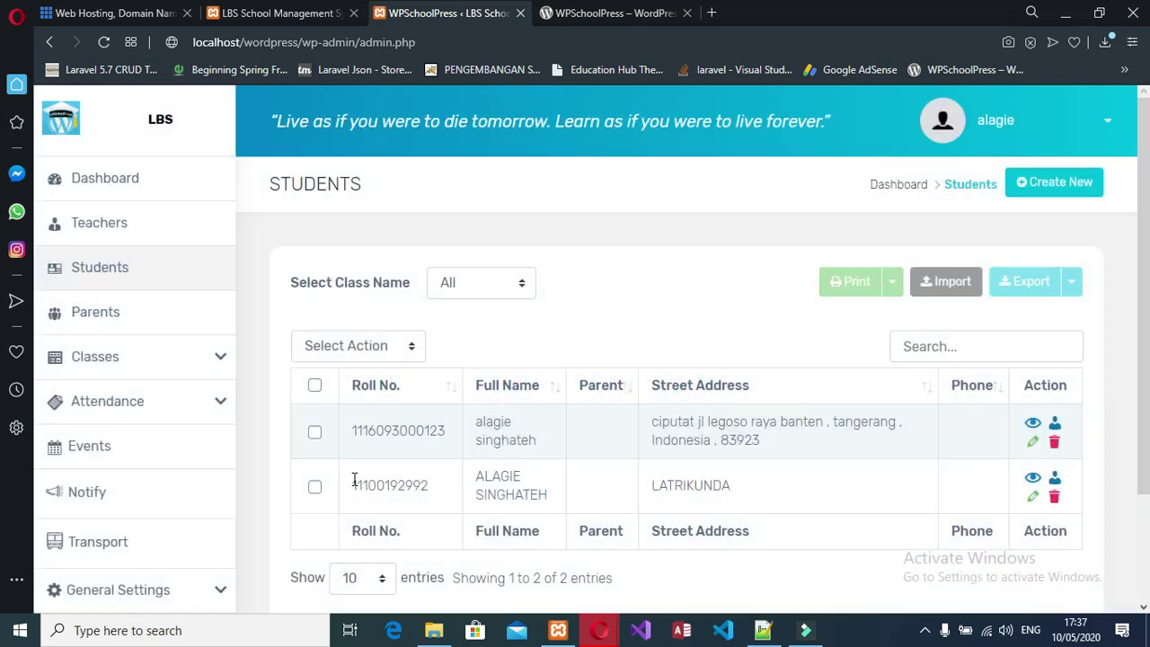
Open the class list and confirm class 2 now counts 1 student
{"action": "scroll", "coordinate": [480, 426], "scroll_direction": "down", "scroll_amount": 1}
{"action": "left_click", "coordinate": [144, 365]}
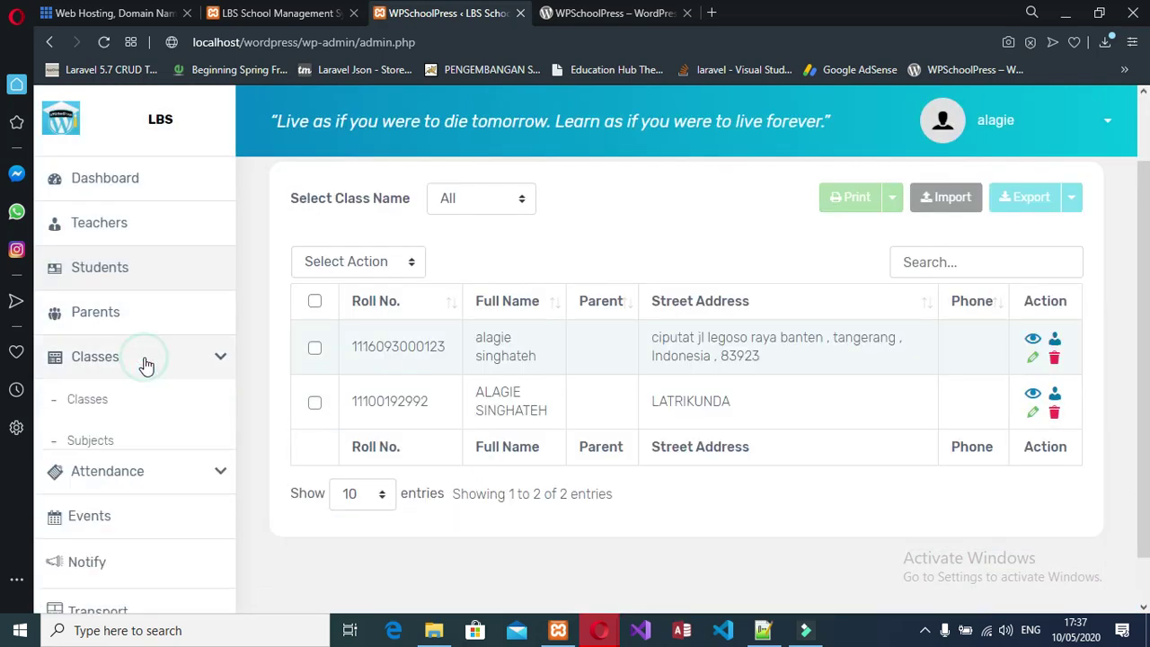
{"action": "left_click", "coordinate": [87, 399]}
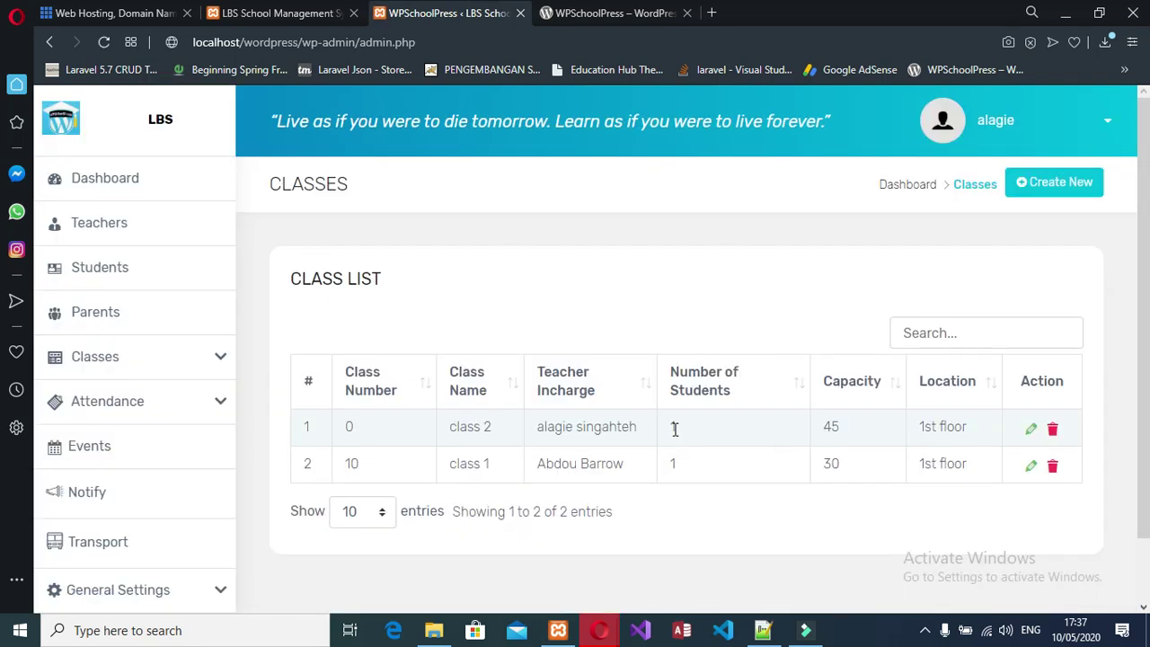
{"action": "double_click", "coordinate": [674, 428]}
{"action": "left_click", "coordinate": [711, 431]}
Expand the Classes menu again and head to the Subjects list
{"action": "left_click", "coordinate": [174, 360]}
{"action": "scroll", "coordinate": [169, 440], "scroll_direction": "down", "scroll_amount": 1}
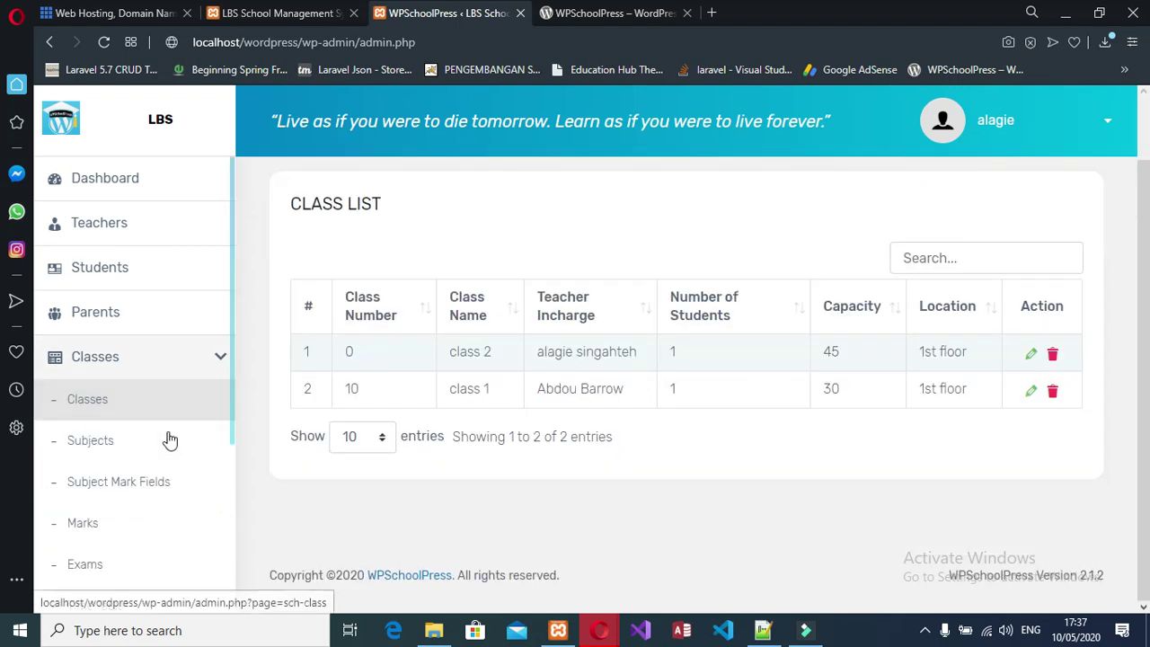
{"action": "left_click", "coordinate": [93, 442]}
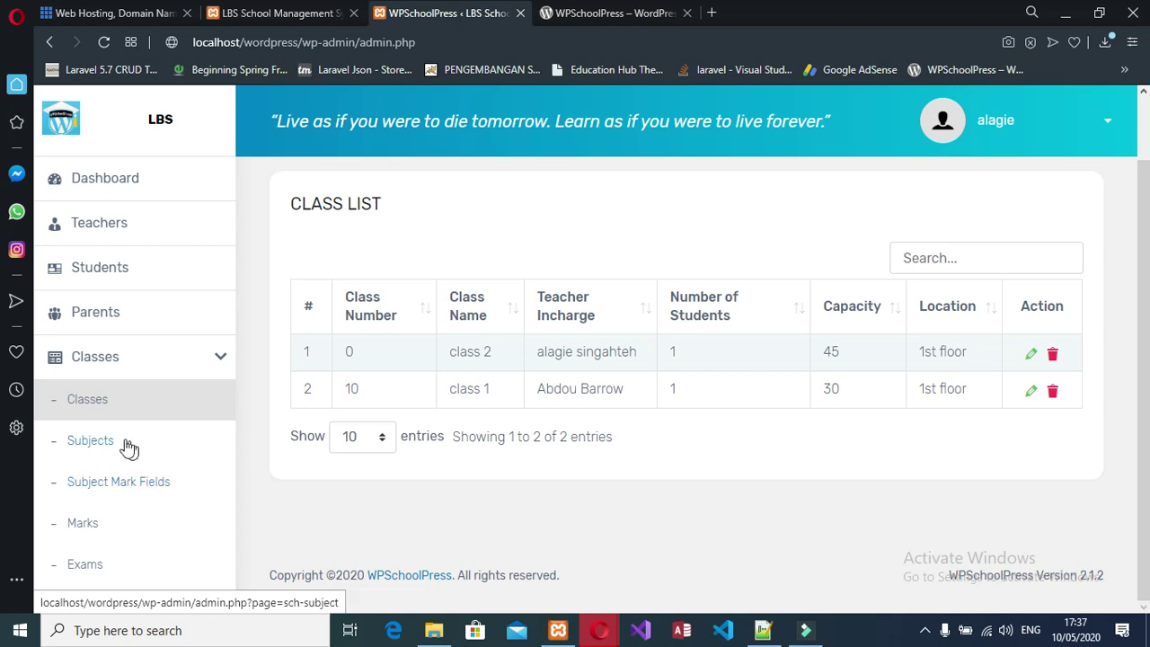
Open the Subjects list holding Science, English and Break, and start a new subject entry
{"action": "left_click", "coordinate": [94, 444]}
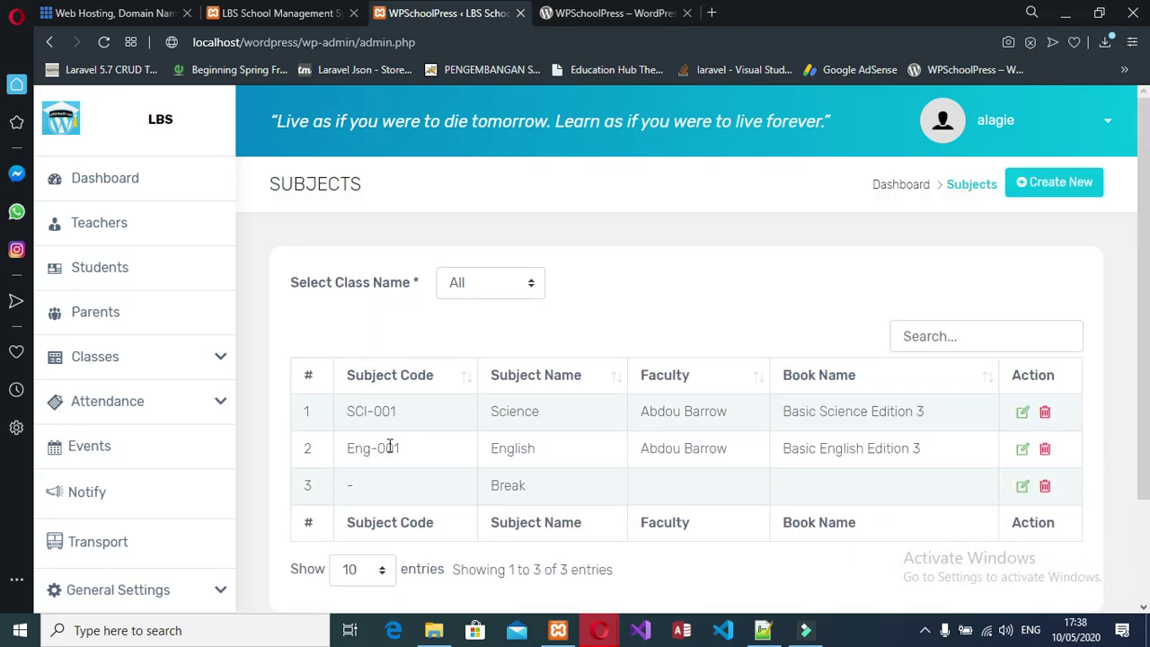
{"action": "scroll", "coordinate": [670, 493], "scroll_direction": "down", "scroll_amount": 3}
{"action": "scroll", "coordinate": [608, 513], "scroll_direction": "up", "scroll_amount": 3}
{"action": "left_click", "coordinate": [1049, 196]}
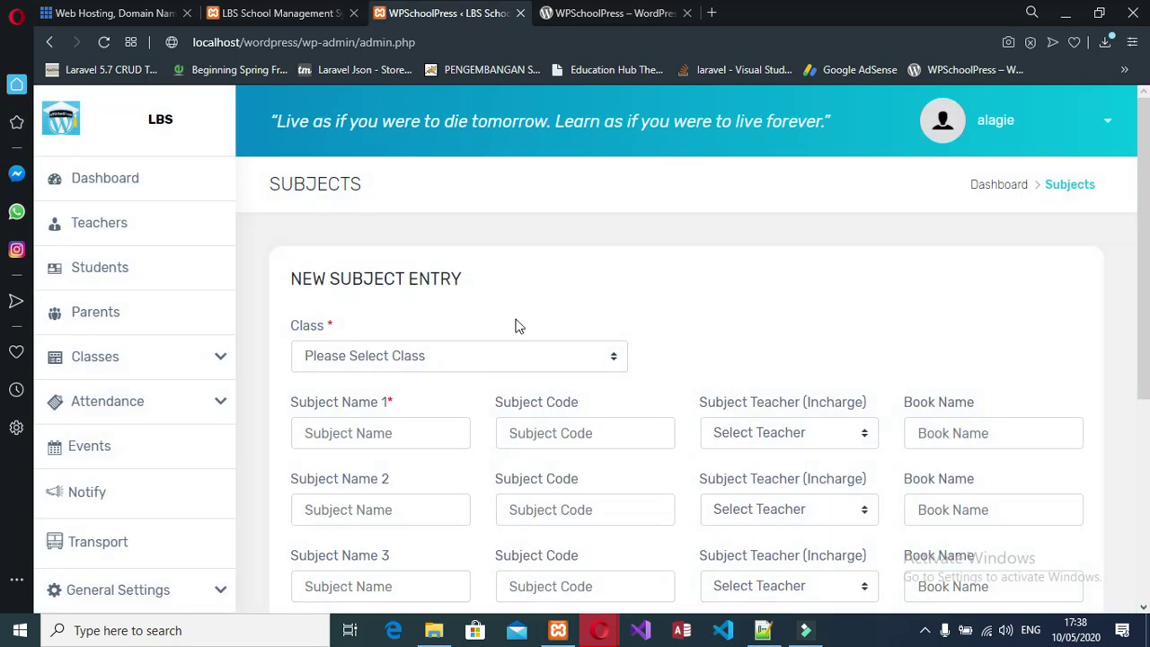
{"action": "scroll", "coordinate": [563, 261], "scroll_direction": "down", "scroll_amount": 1}
Choose class 2 and add English with code eng, a teacher and book Basic English Edition 3
{"action": "left_click", "coordinate": [476, 278]}
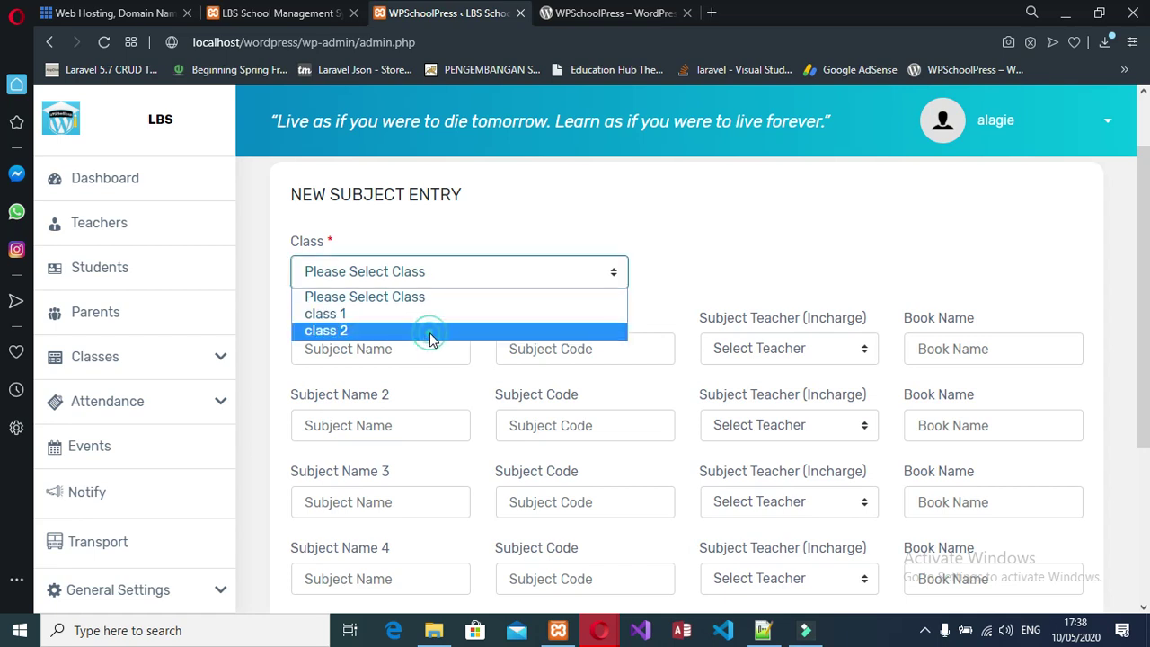
{"action": "left_click", "coordinate": [431, 333]}
{"action": "scroll", "coordinate": [522, 296], "scroll_direction": "down", "scroll_amount": 1}
{"action": "left_click", "coordinate": [371, 264]}
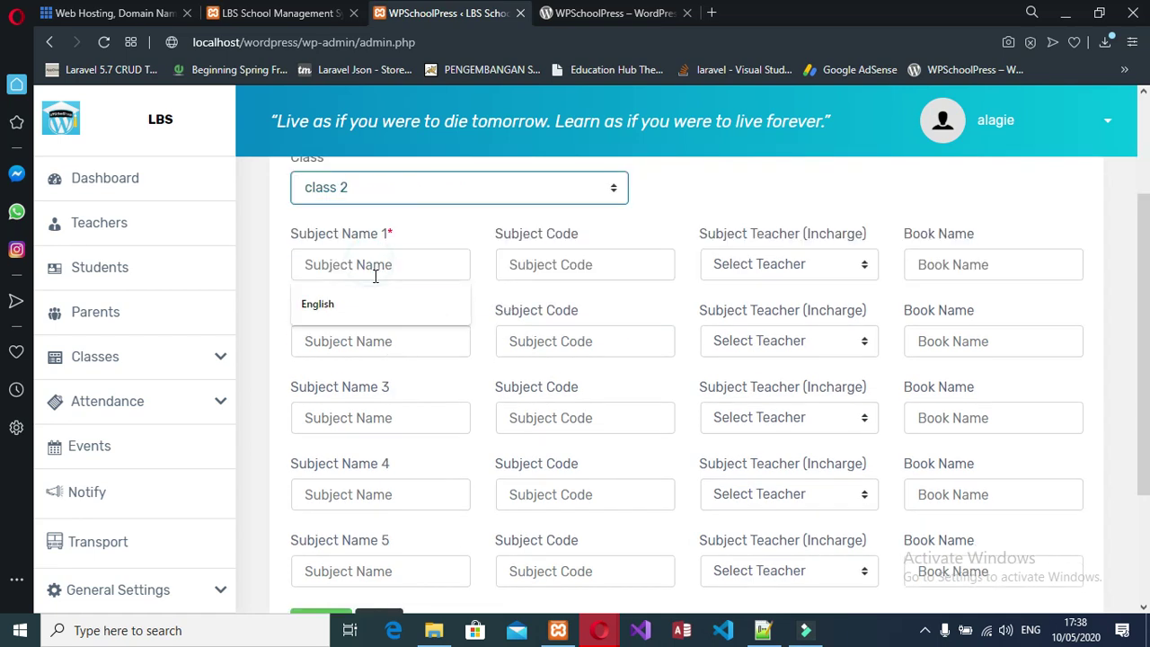
{"action": "left_click", "coordinate": [368, 303]}
{"action": "left_click", "coordinate": [565, 262]}
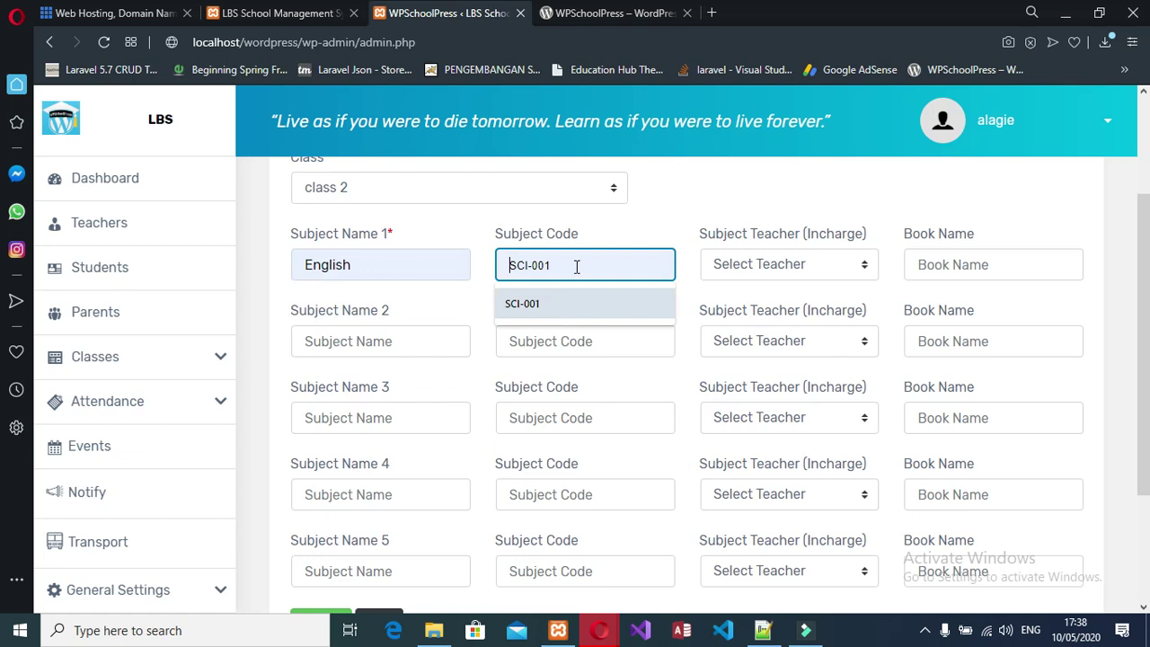
{"action": "type", "text": "eng"}
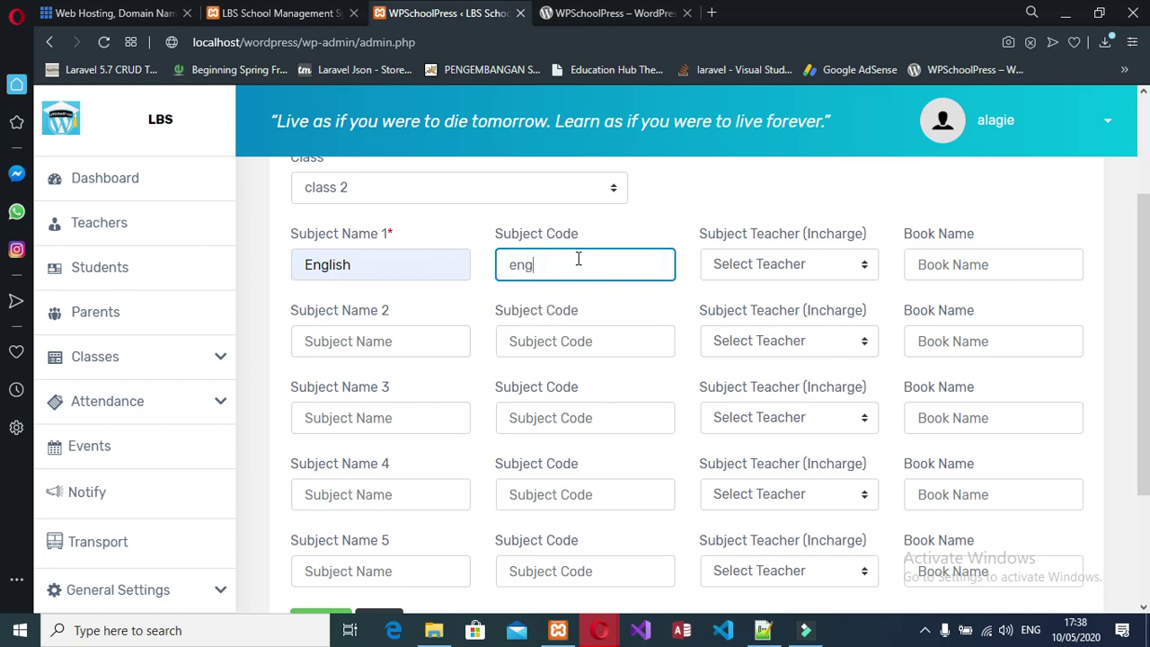
{"action": "key", "text": "Tab"}
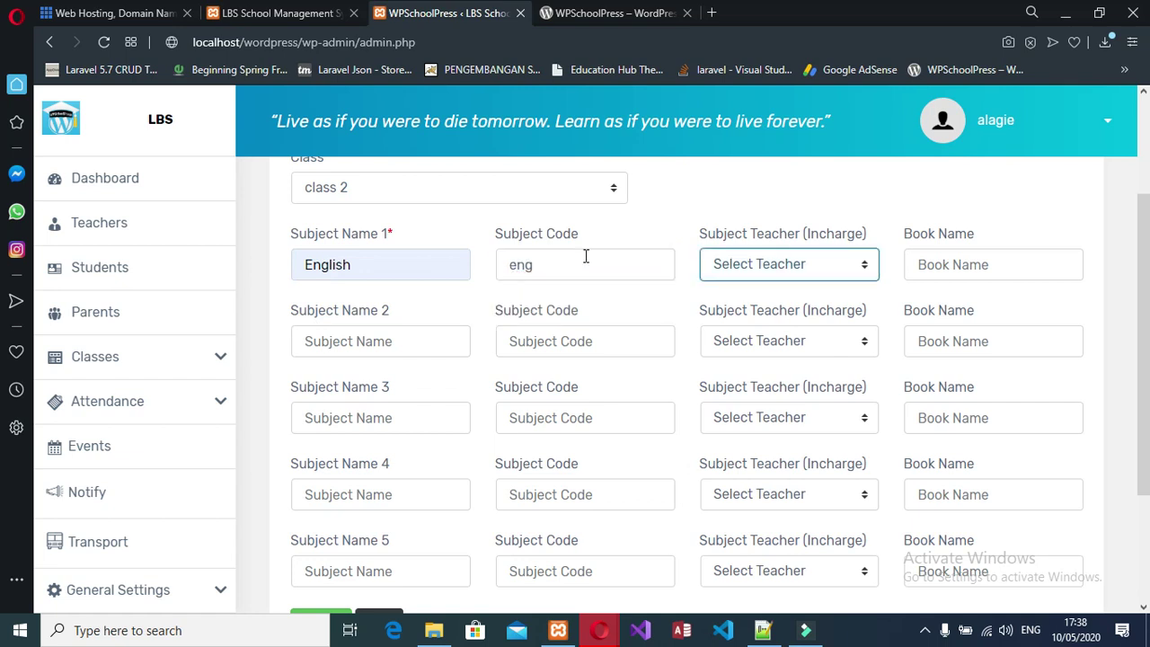
{"action": "left_click", "coordinate": [770, 262]}
{"action": "left_click", "coordinate": [802, 322]}
{"action": "left_click", "coordinate": [983, 264]}
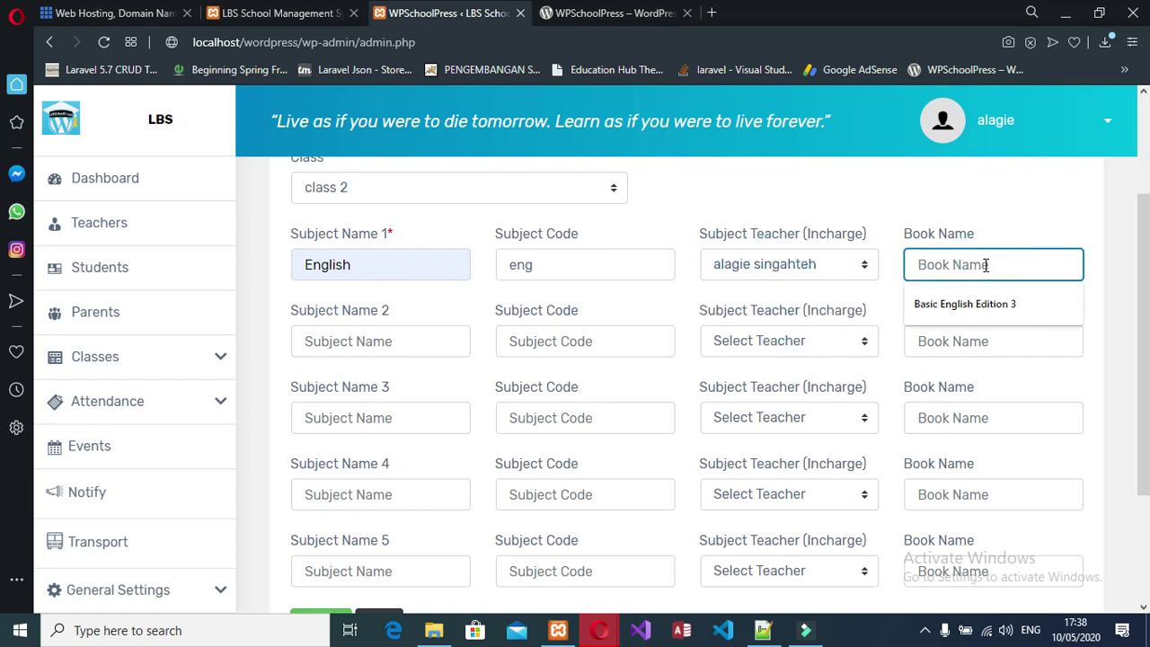
{"action": "left_click", "coordinate": [988, 302]}
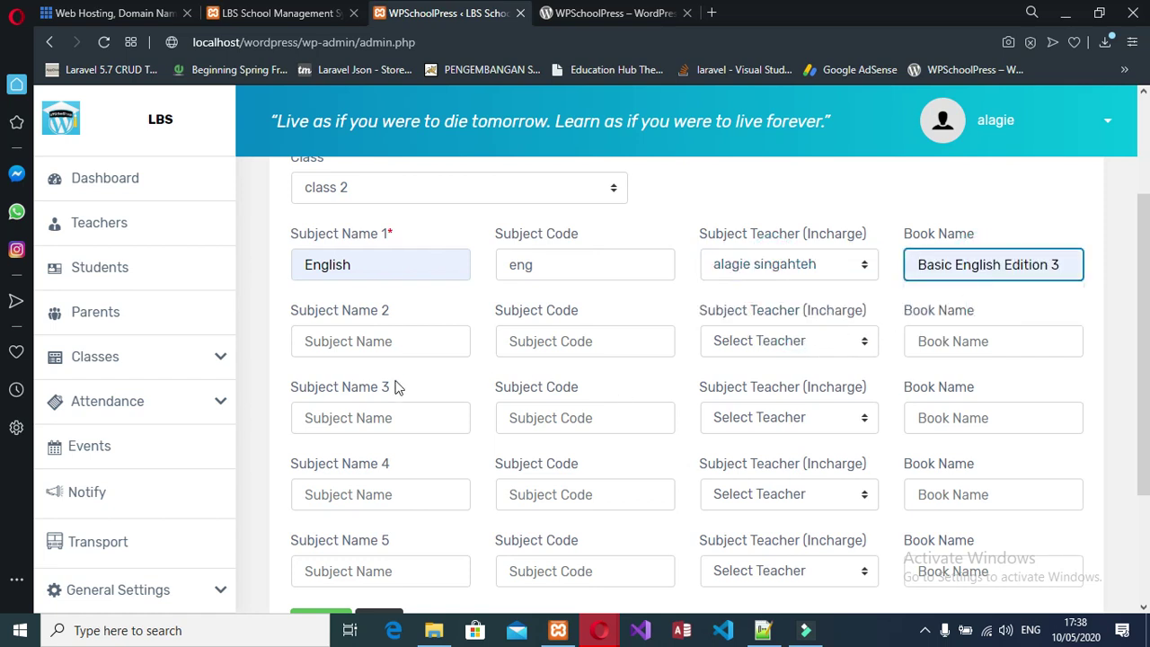
Add Maths with code math, a teacher and book 'Maths for kids', then begin subject 3
{"action": "left_click", "coordinate": [387, 341]}
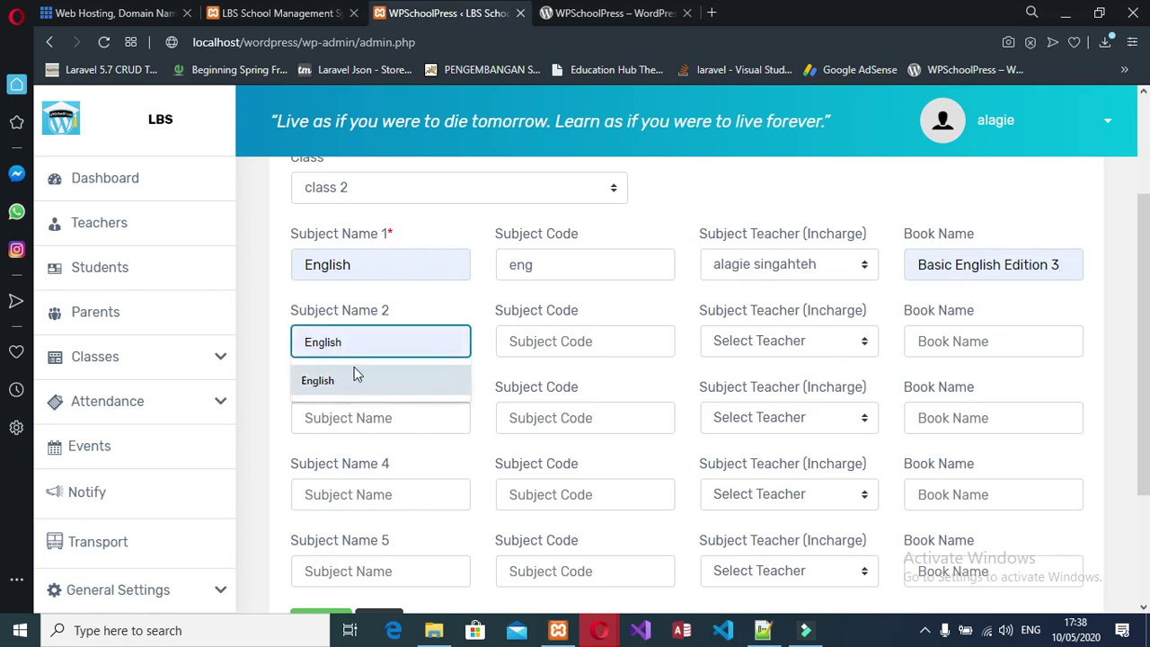
{"action": "type", "text": "M"}
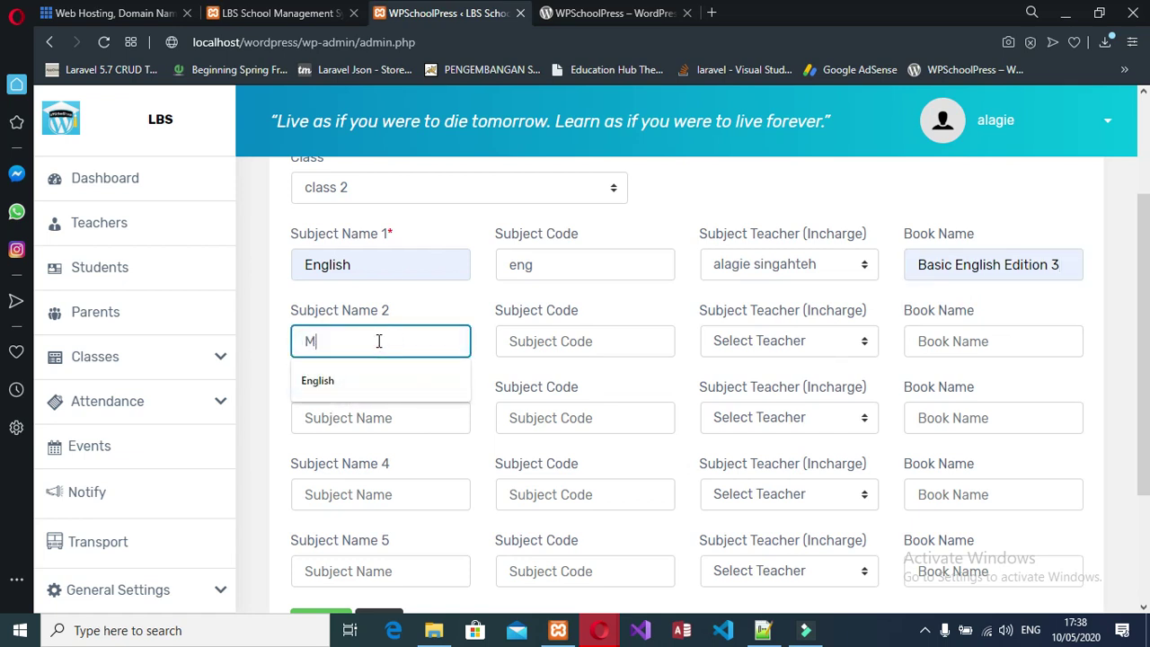
{"action": "type", "text": "aths"}
{"action": "key", "text": "Tab"}
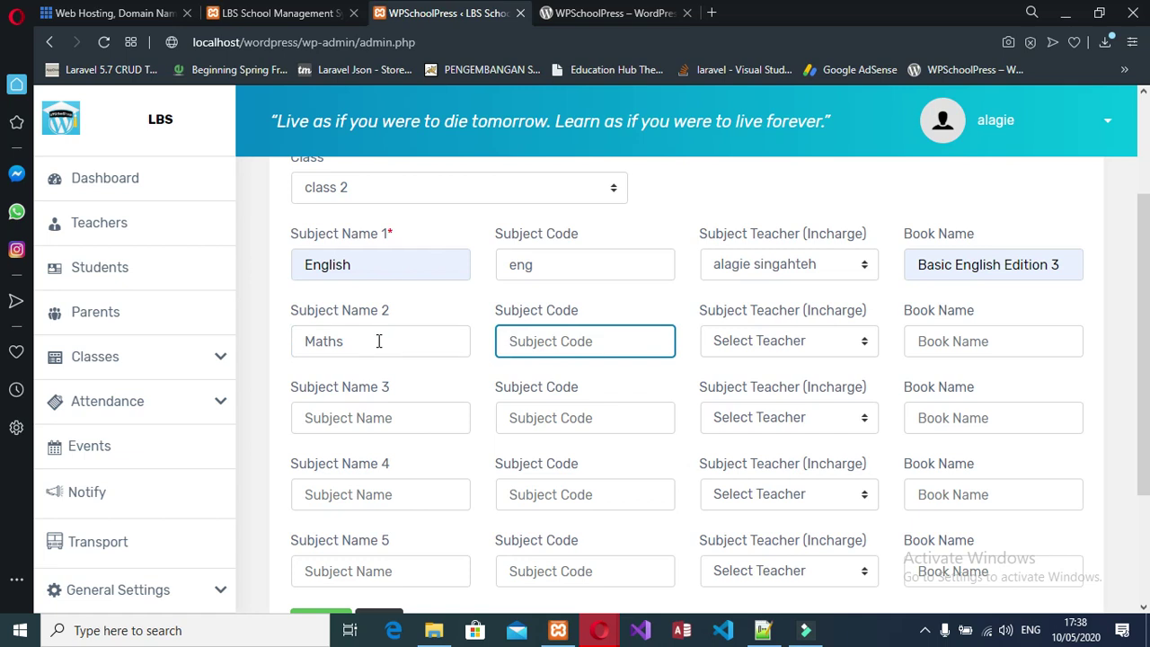
{"action": "type", "text": "math"}
{"action": "key", "text": "Tab"}
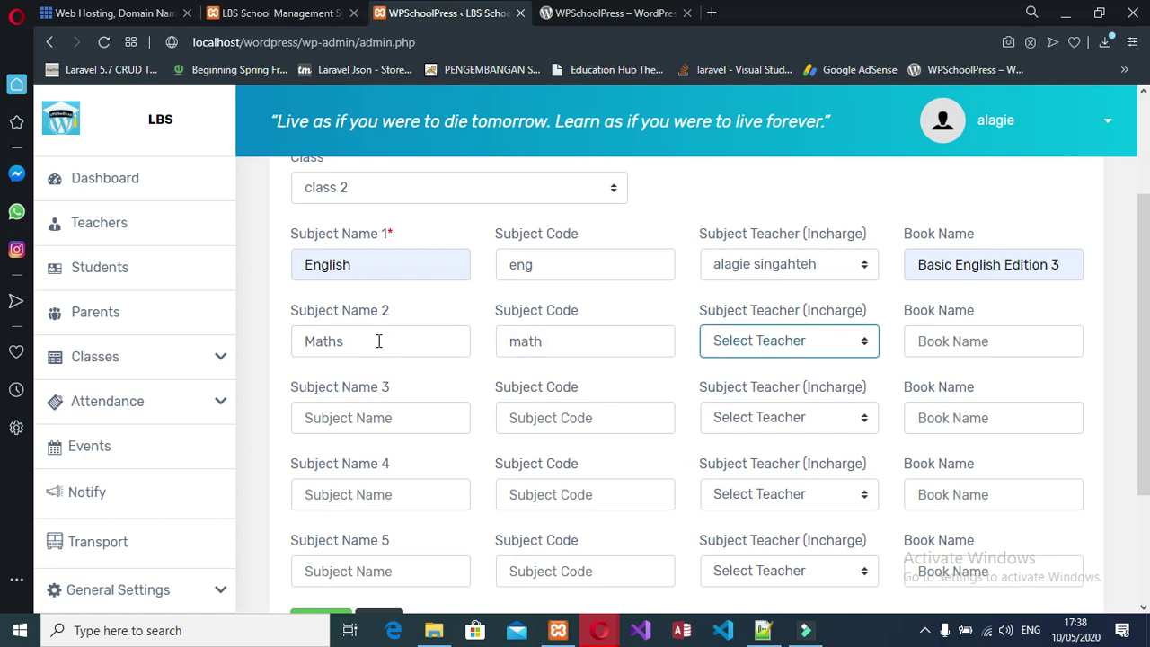
{"action": "left_click", "coordinate": [760, 340]}
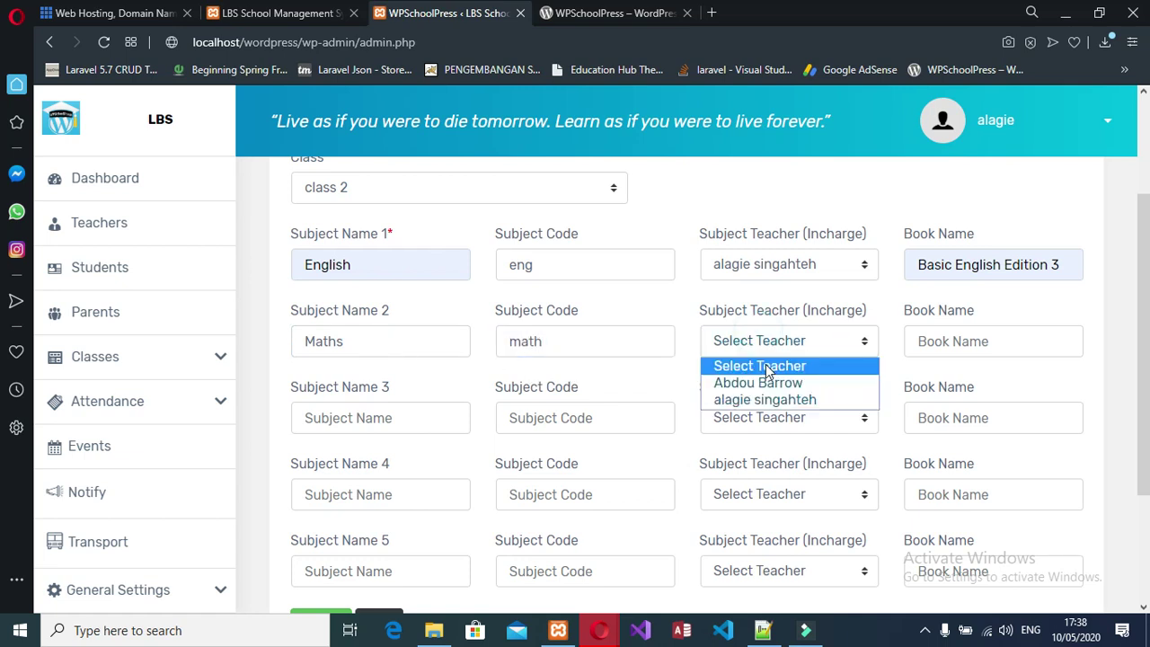
{"action": "left_click", "coordinate": [760, 401]}
{"action": "left_click", "coordinate": [954, 338]}
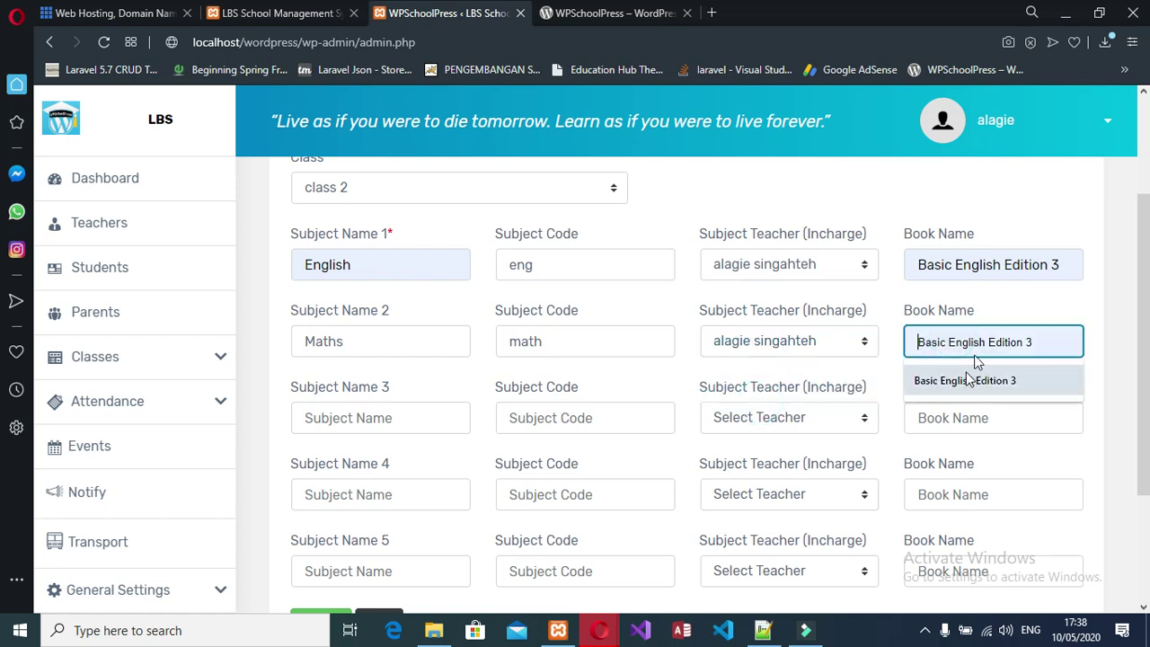
{"action": "type", "text": "Maths for kids"}
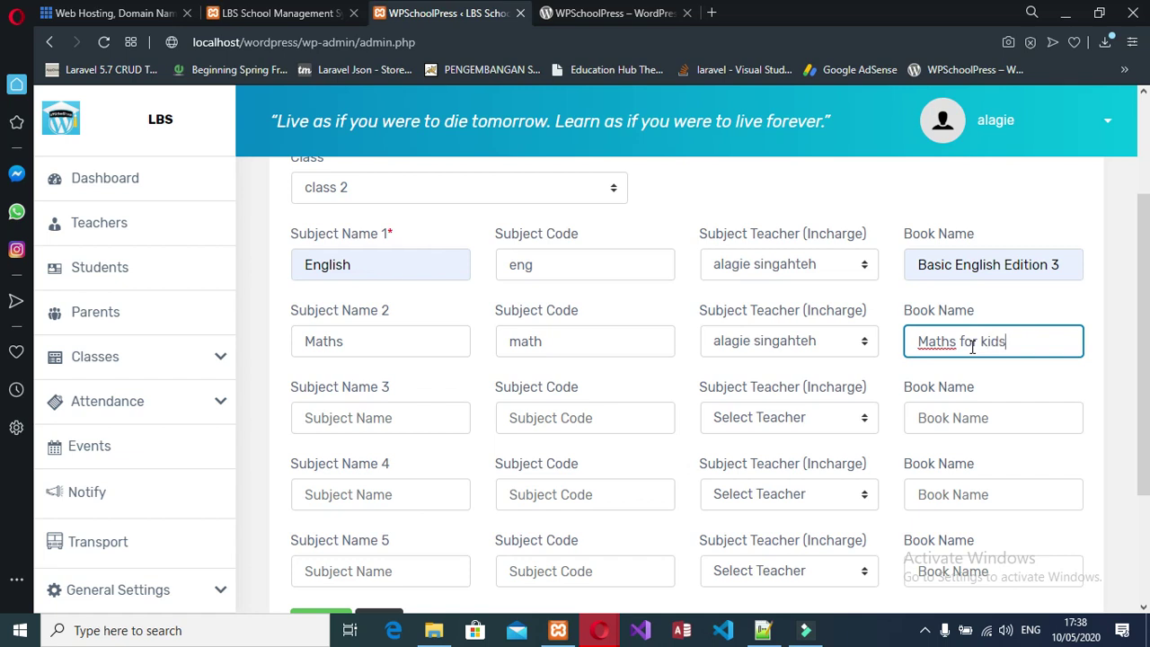
{"action": "left_click", "coordinate": [406, 420]}
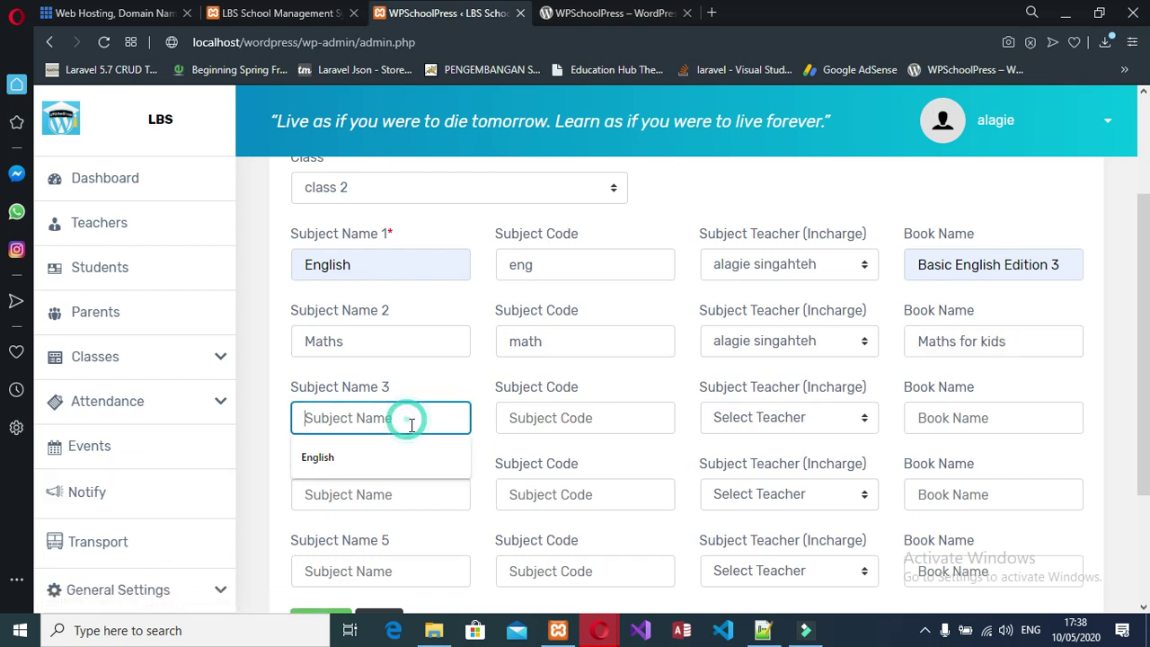
{"action": "type", "text": "S"}
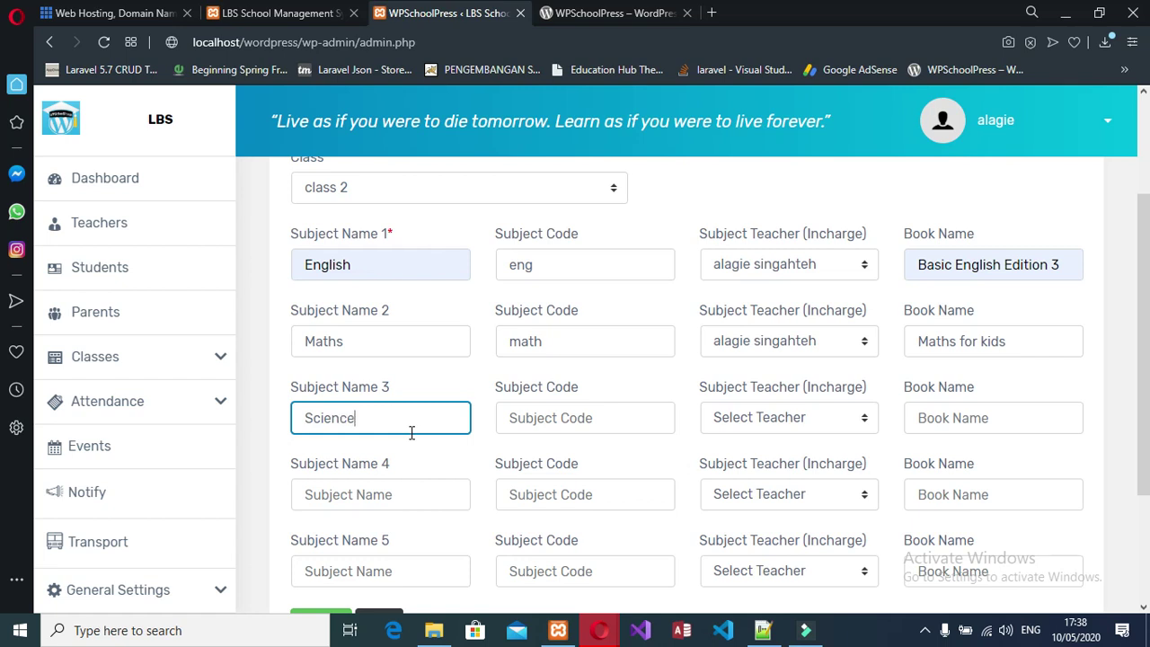
Give Science code sci, a teacher and the book General science, then submit class 2's subjects
{"action": "type", "text": "sci"}
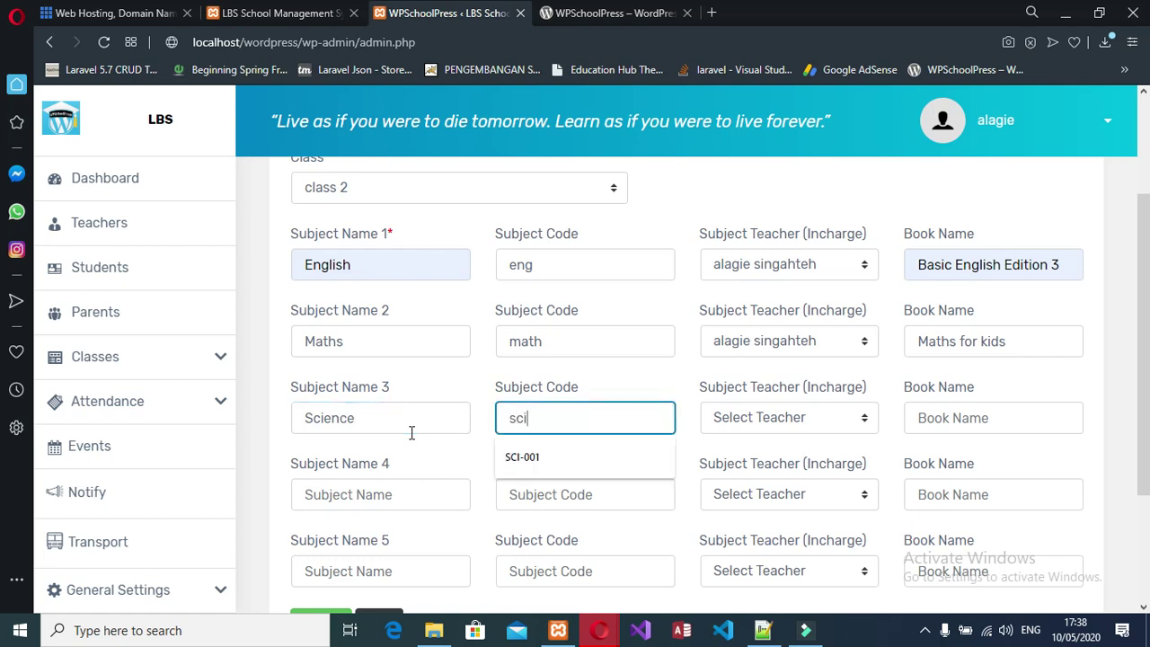
{"action": "key", "text": "Tab"}
{"action": "key", "text": "Down"}
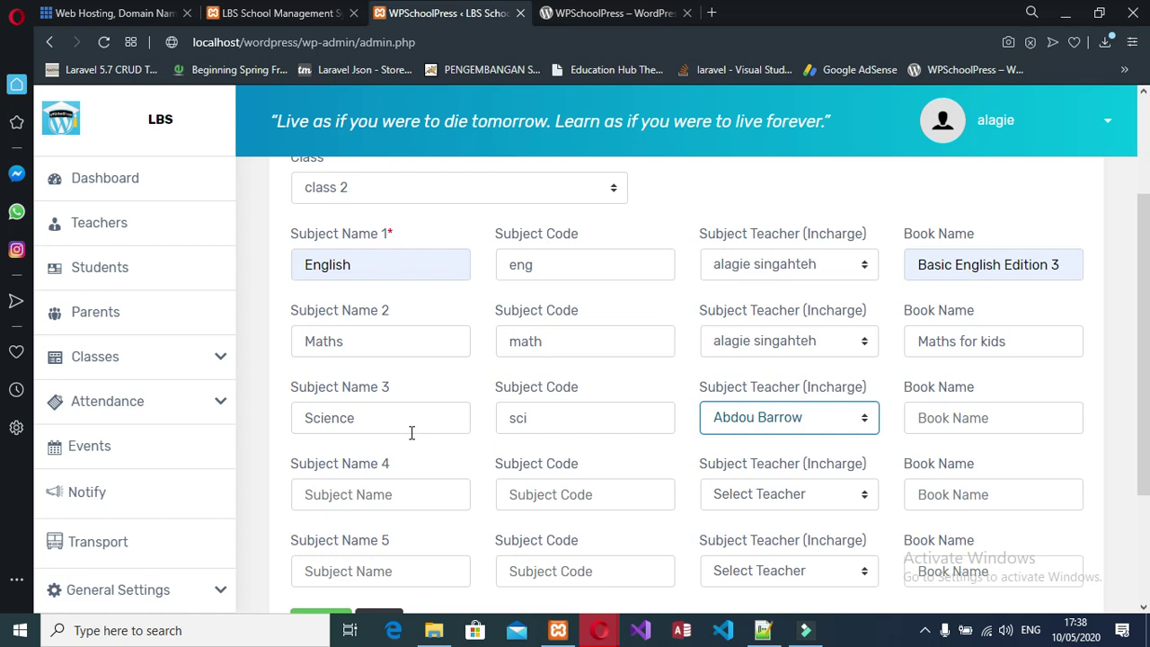
{"action": "key", "text": "Tab"}
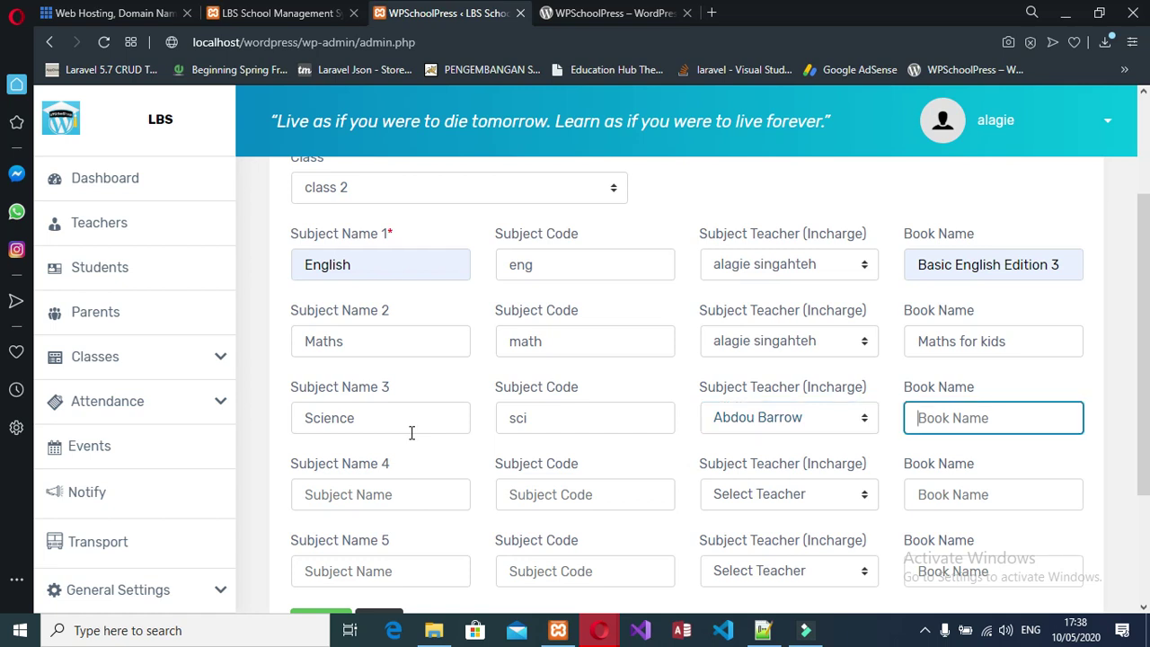
{"action": "type", "text": "General science"}
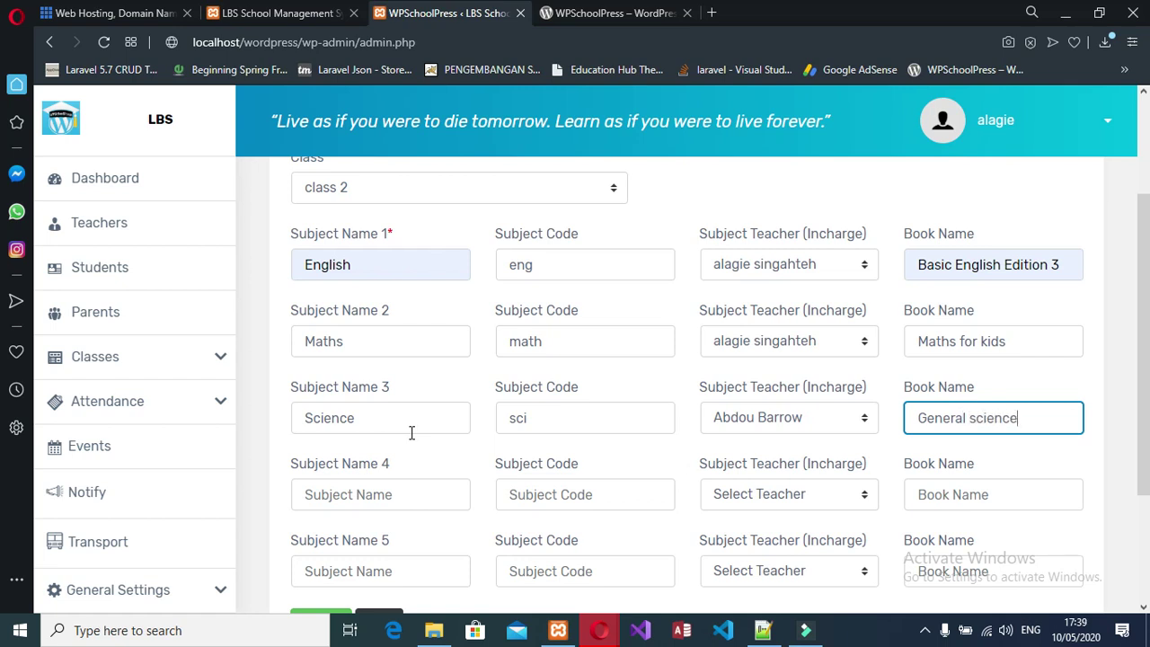
{"action": "scroll", "coordinate": [414, 470], "scroll_direction": "down", "scroll_amount": 2}
{"action": "left_click", "coordinate": [334, 442]}
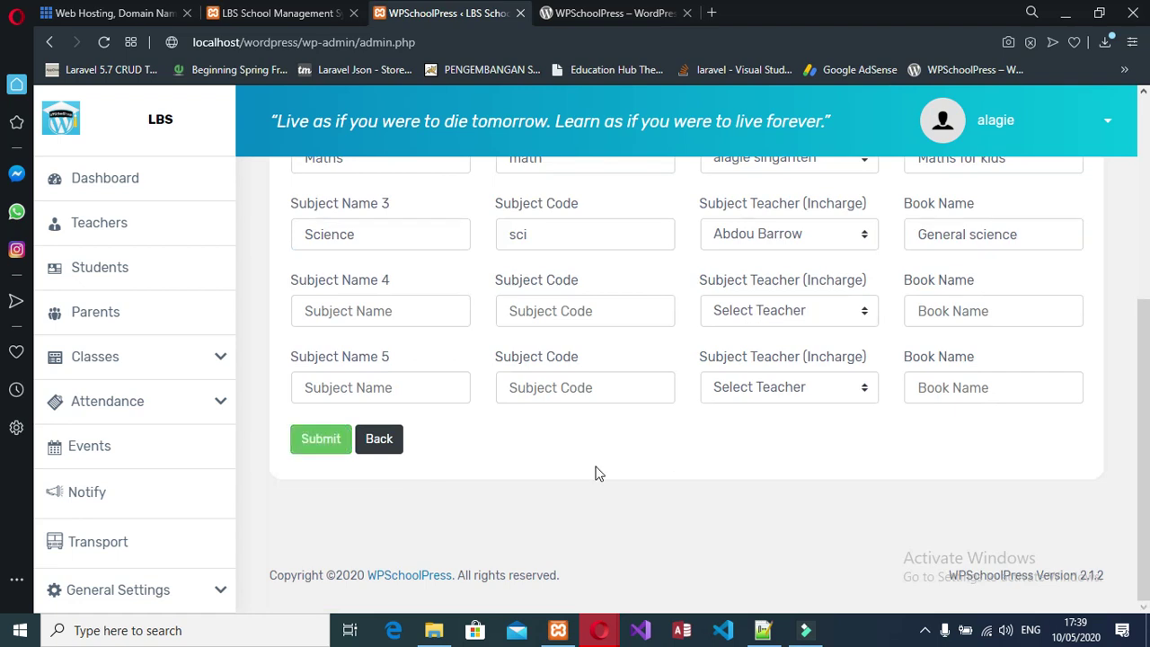
{"action": "scroll", "coordinate": [536, 445], "scroll_direction": "up", "scroll_amount": 1}
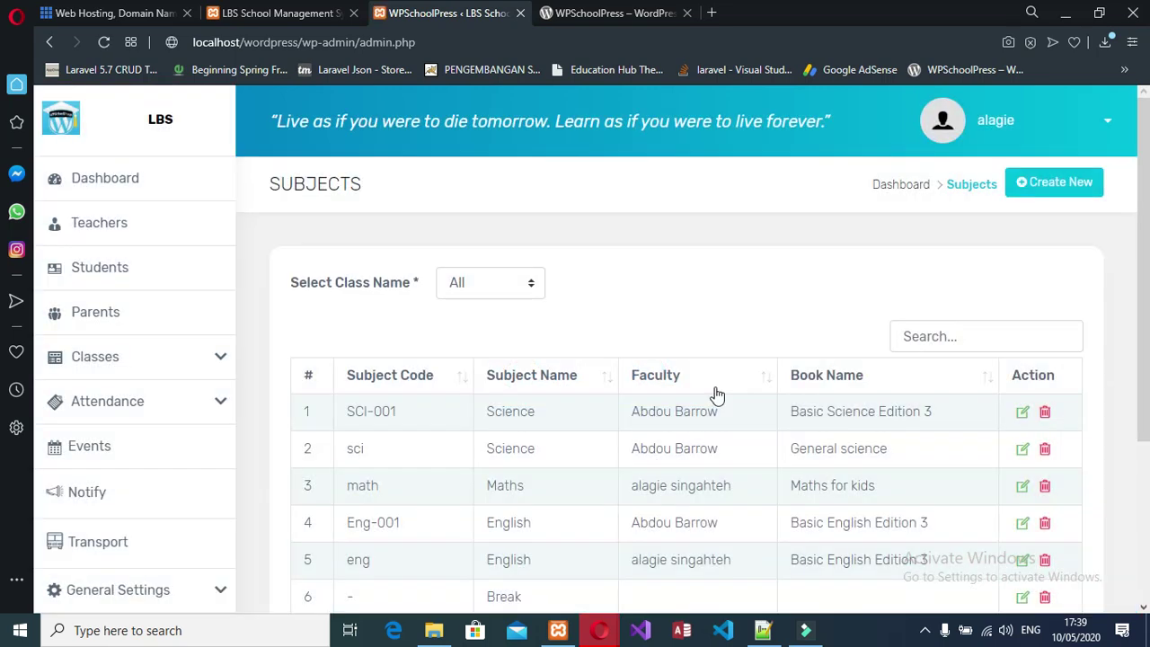
Review the six-entry Subjects list with Science, Maths, English and Break
{"action": "scroll", "coordinate": [716, 395], "scroll_direction": "down", "scroll_amount": 5}
{"action": "scroll", "coordinate": [561, 346], "scroll_direction": "up", "scroll_amount": 1}
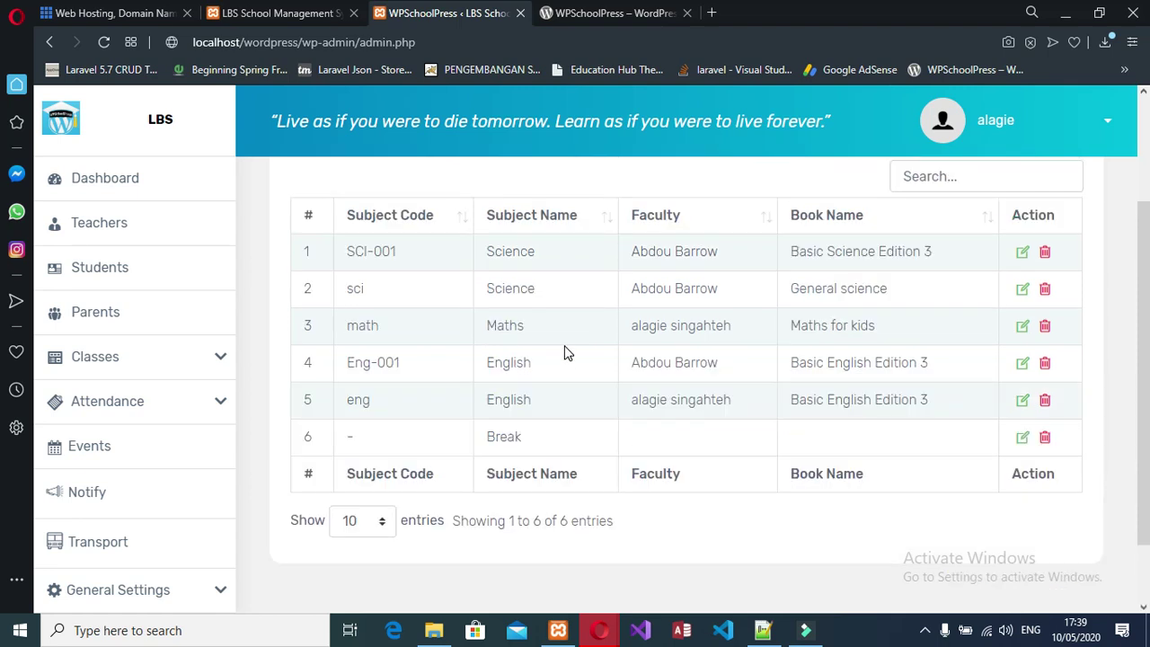
{"action": "left_click_drag", "start_coordinate": [379, 406], "coordinate": [345, 337]}
{"action": "left_click", "coordinate": [389, 403]}
Go to the Time Table page under Classes in the sidebar
{"action": "left_click", "coordinate": [185, 403]}
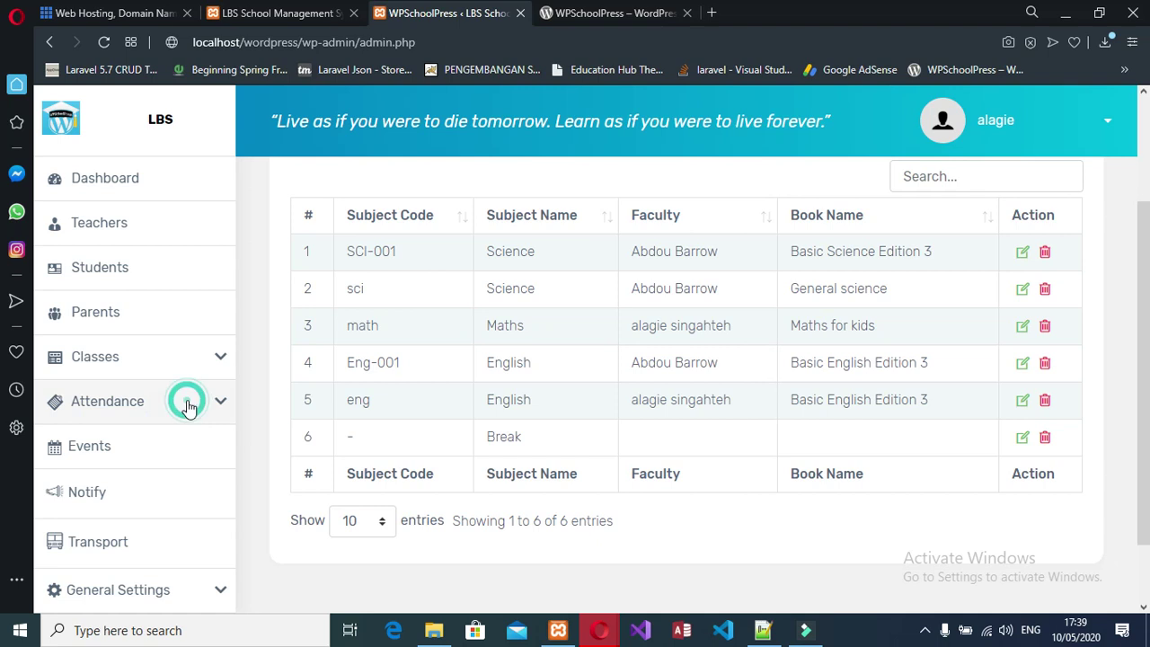
{"action": "left_click", "coordinate": [169, 404]}
{"action": "left_click", "coordinate": [185, 365]}
{"action": "scroll", "coordinate": [144, 564], "scroll_direction": "down", "scroll_amount": 1}
{"action": "scroll", "coordinate": [116, 571], "scroll_direction": "up", "scroll_amount": 2}
{"action": "scroll", "coordinate": [103, 548], "scroll_direction": "down", "scroll_amount": 2}
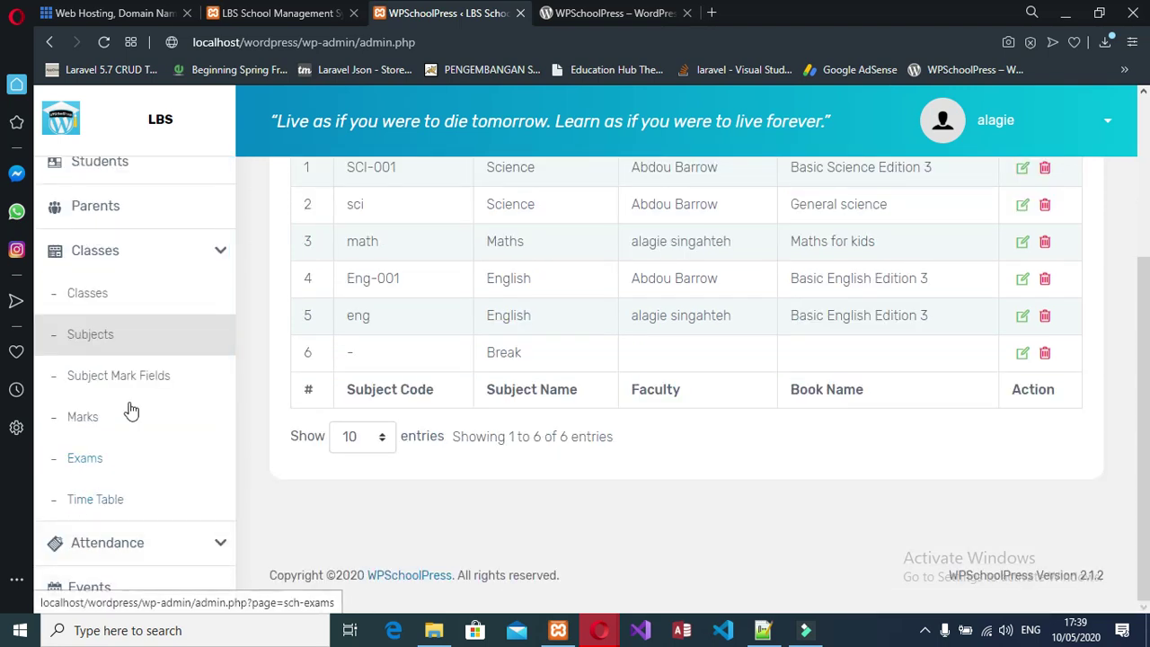
{"action": "left_click", "coordinate": [94, 503]}
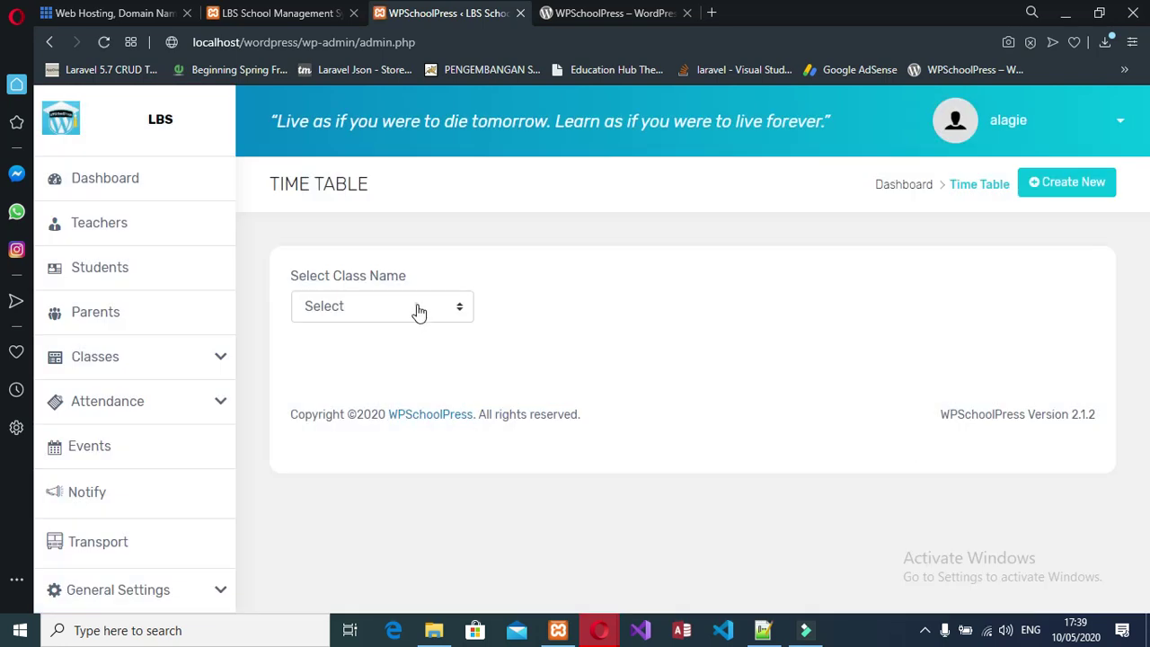
Check class 2's existing timetable, then start a new timetable for class 2
{"action": "left_click", "coordinate": [418, 311]}
{"action": "left_click", "coordinate": [412, 364]}
{"action": "left_click", "coordinate": [1070, 181]}
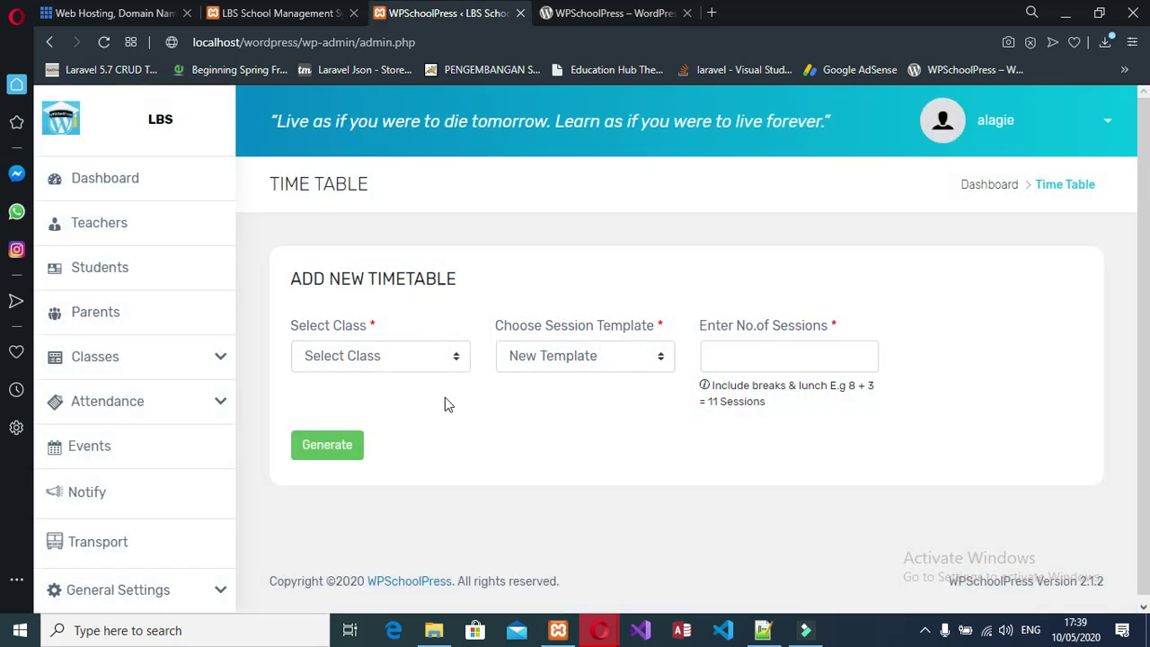
{"action": "left_click", "coordinate": [411, 359]}
{"action": "left_click", "coordinate": [382, 412]}
Use the class 1 session layout from Available Templates and generate the empty weekly grid
{"action": "left_click", "coordinate": [593, 356]}
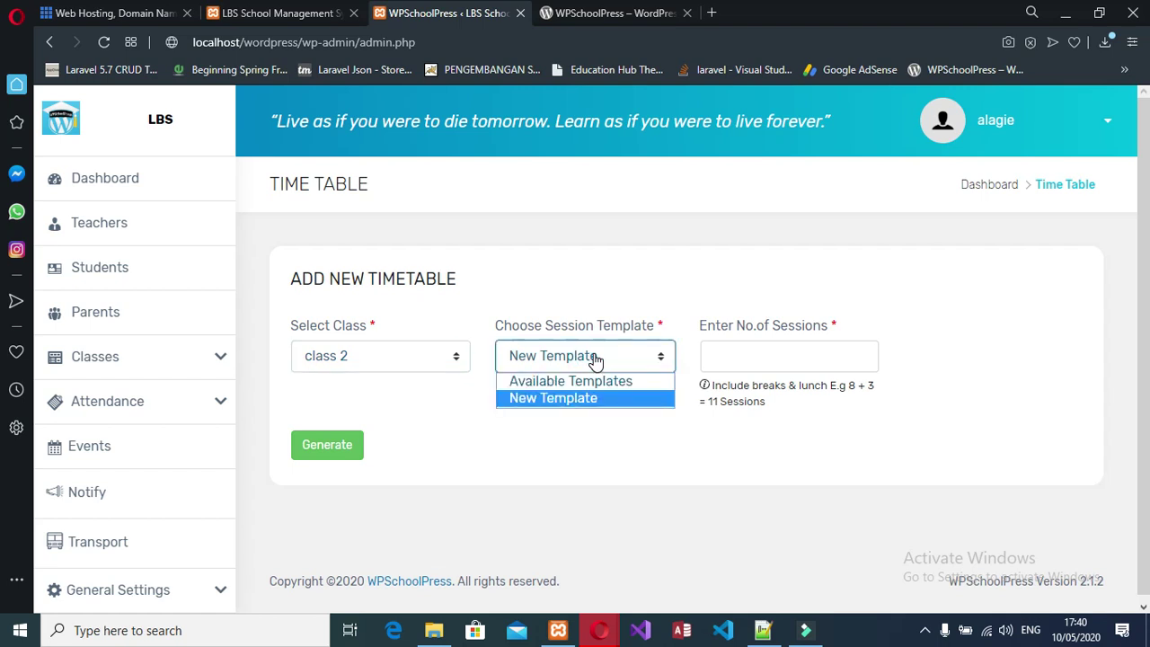
{"action": "left_click", "coordinate": [595, 381]}
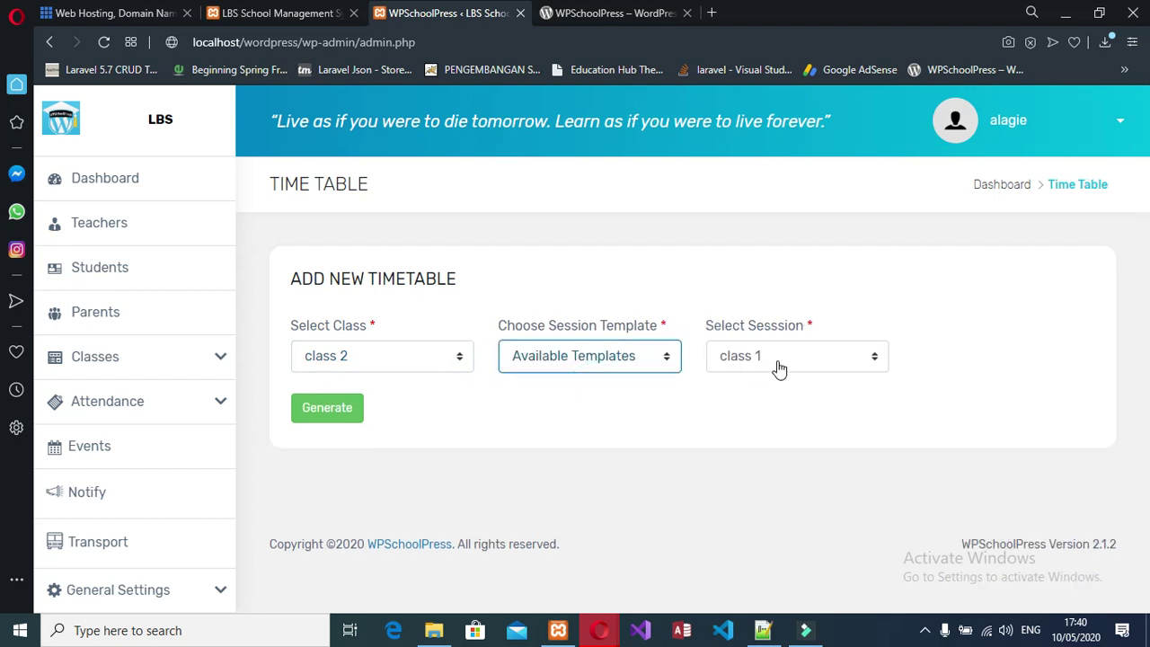
{"action": "left_click", "coordinate": [779, 369]}
{"action": "left_click", "coordinate": [774, 377]}
{"action": "left_click", "coordinate": [311, 415]}
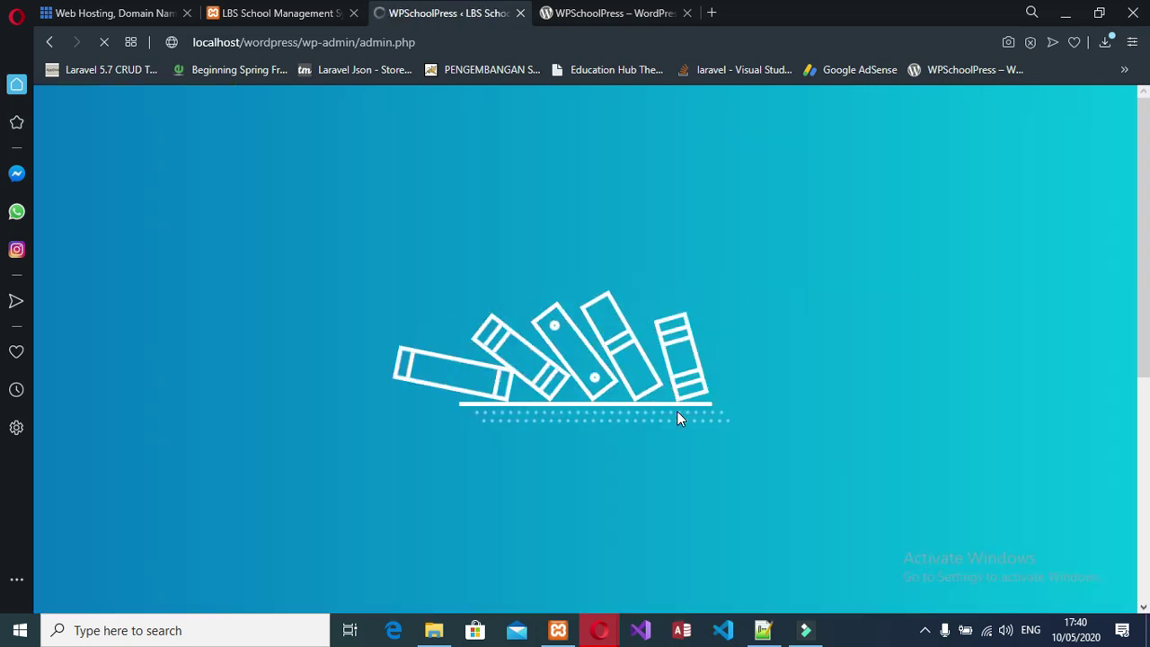
{"action": "scroll", "coordinate": [678, 419], "scroll_direction": "down", "scroll_amount": 3}
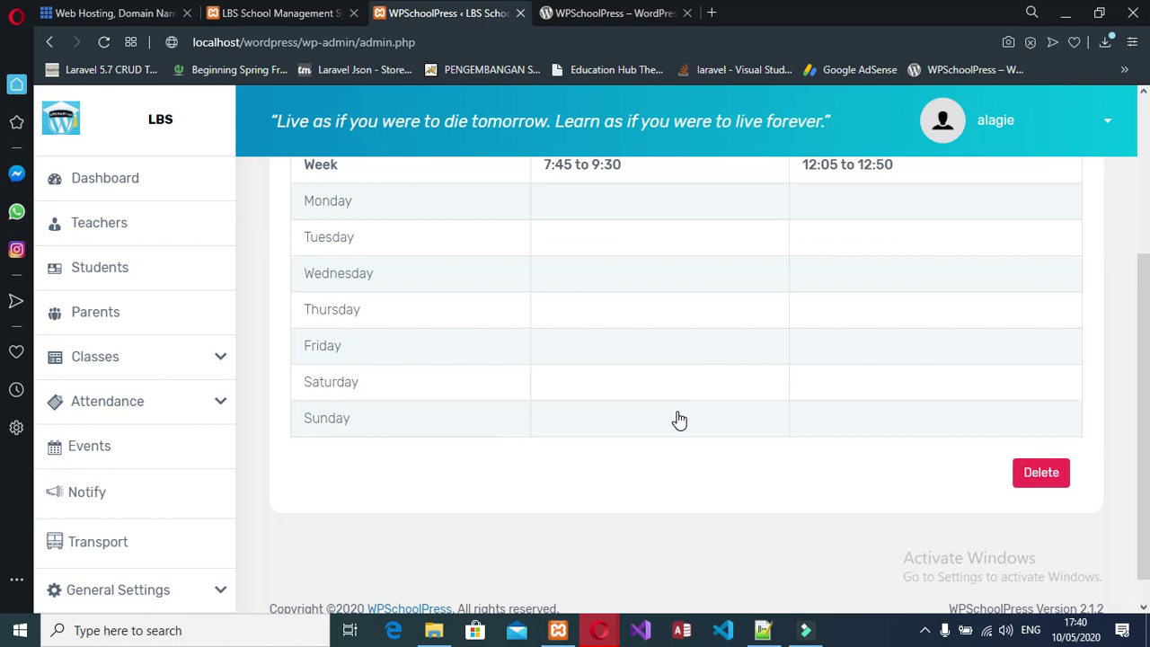
Schedule English at 7:45–9:30 and Maths at 12:05–12:50 on Monday
{"action": "scroll", "coordinate": [678, 419], "scroll_direction": "up", "scroll_amount": 2}
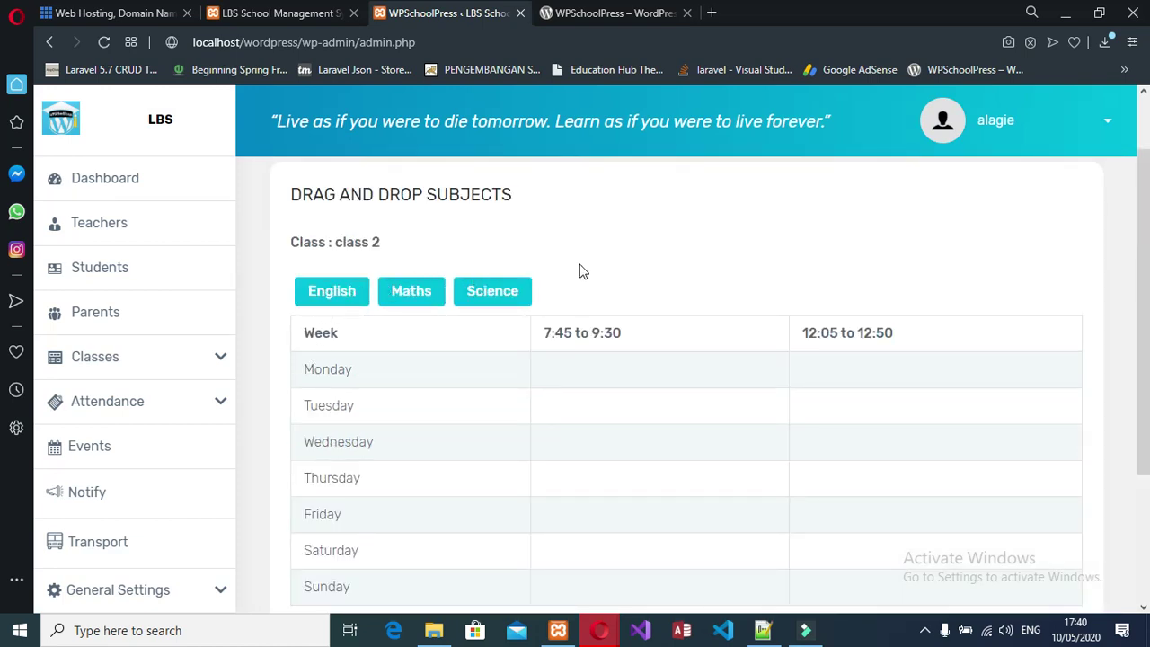
{"action": "left_click_drag", "start_coordinate": [340, 242], "coordinate": [452, 249]}
{"action": "left_click", "coordinate": [472, 239]}
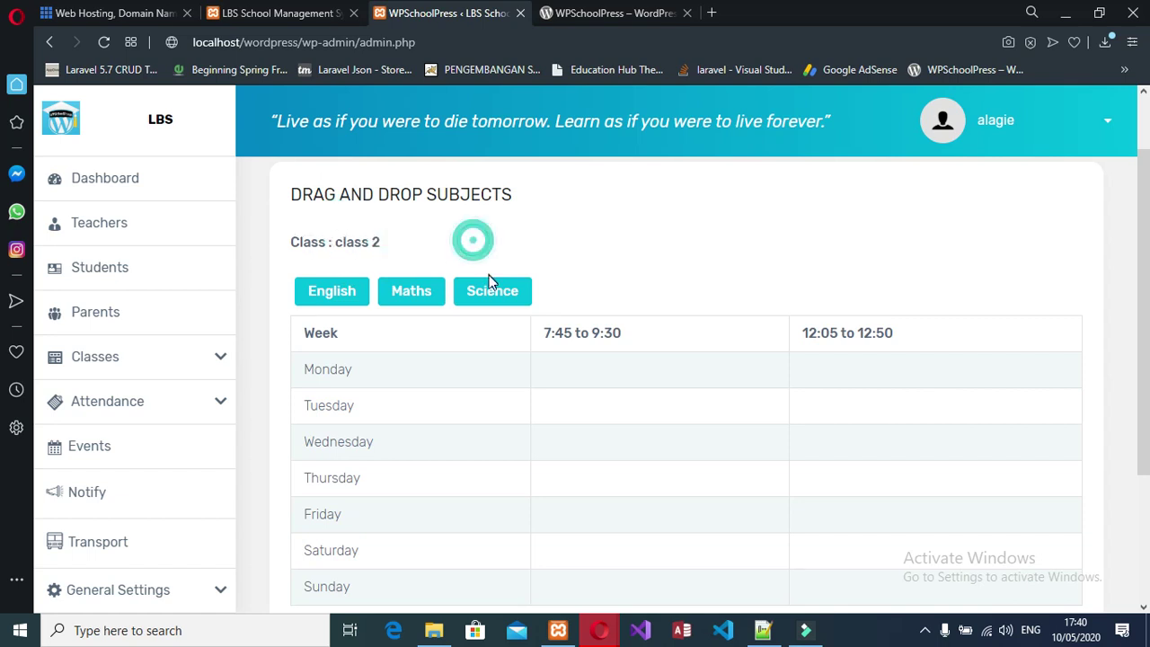
{"action": "scroll", "coordinate": [546, 254], "scroll_direction": "down", "scroll_amount": 1}
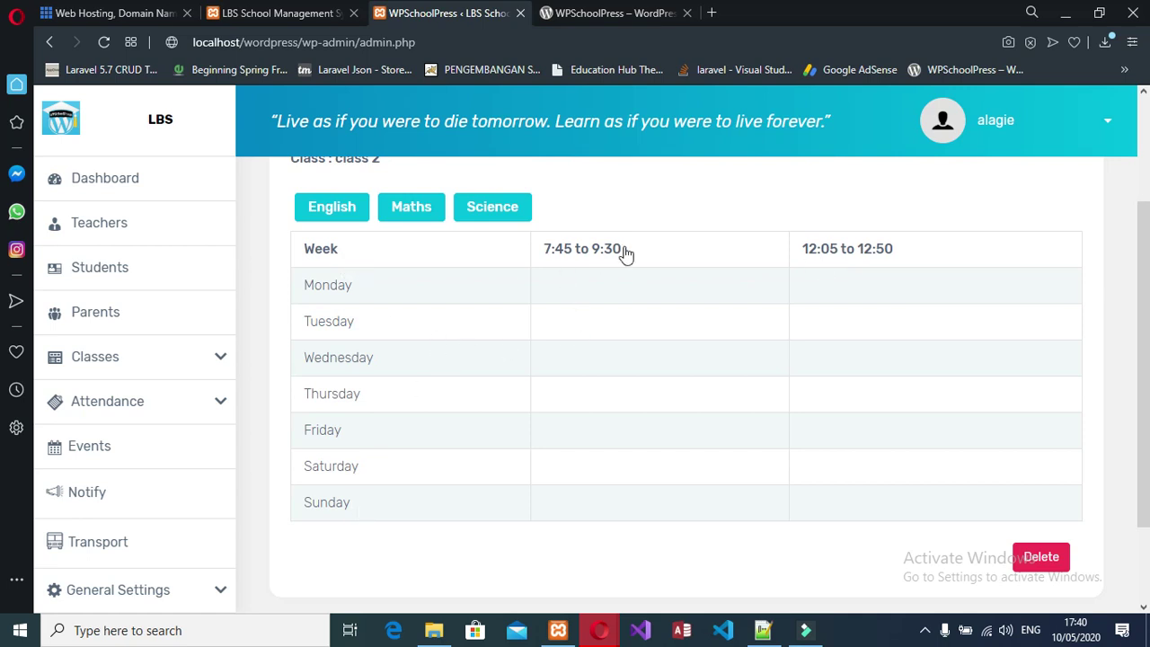
{"action": "left_click_drag", "start_coordinate": [334, 208], "coordinate": [597, 293]}
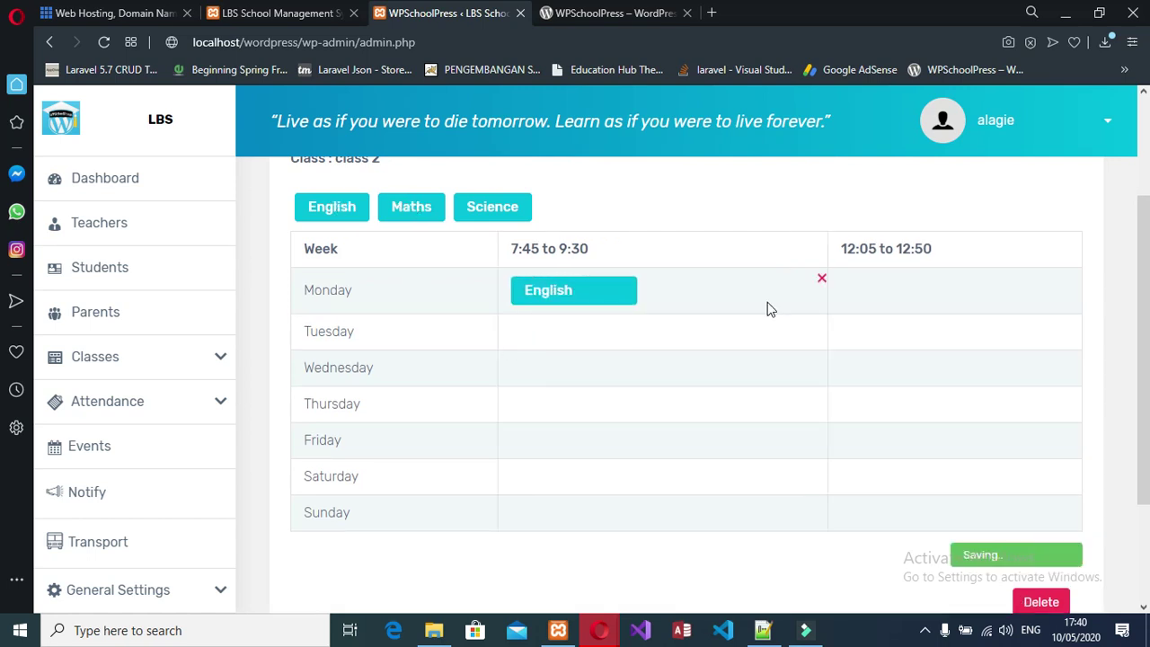
{"action": "left_click_drag", "start_coordinate": [416, 208], "coordinate": [918, 289]}
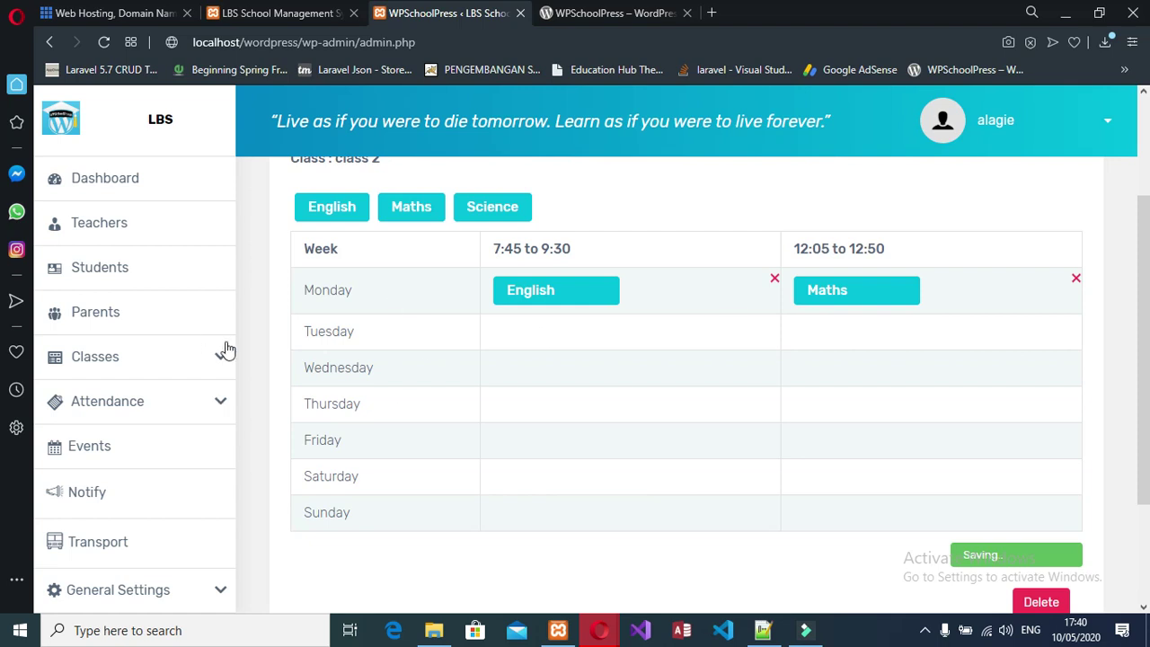
Add Science on Tuesday 12:05–12:50, plus English at 7:45–9:30 and Science on Thursday
{"action": "left_click_drag", "start_coordinate": [476, 205], "coordinate": [844, 338]}
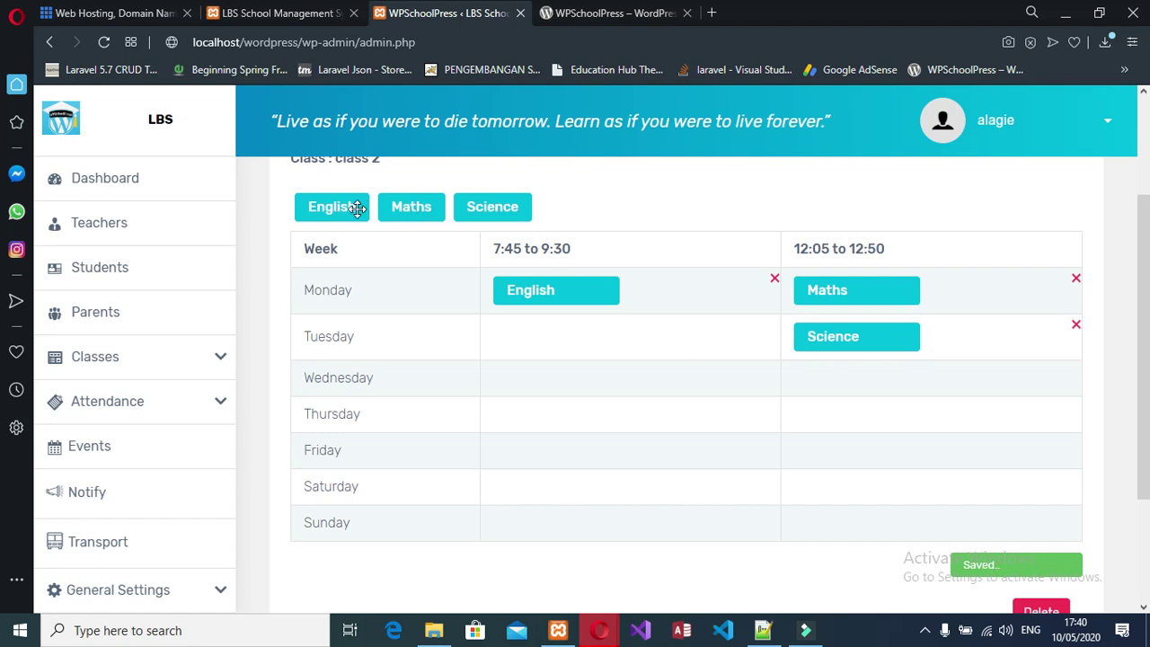
{"action": "left_click_drag", "start_coordinate": [364, 218], "coordinate": [533, 418]}
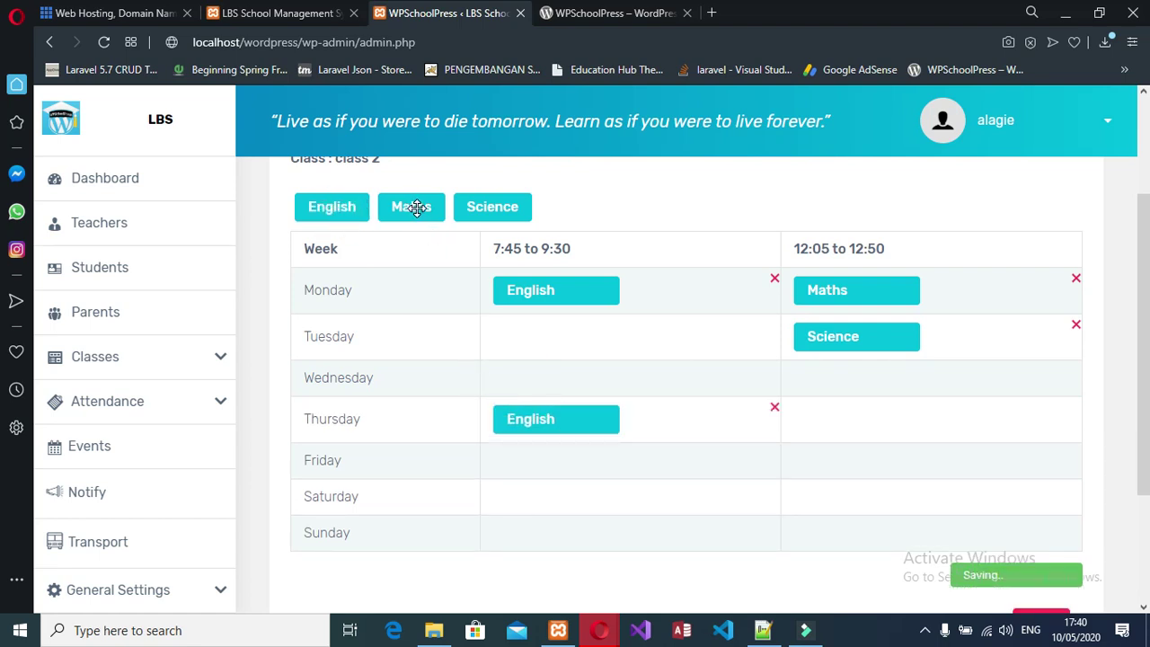
{"action": "left_click_drag", "start_coordinate": [513, 210], "coordinate": [847, 455]}
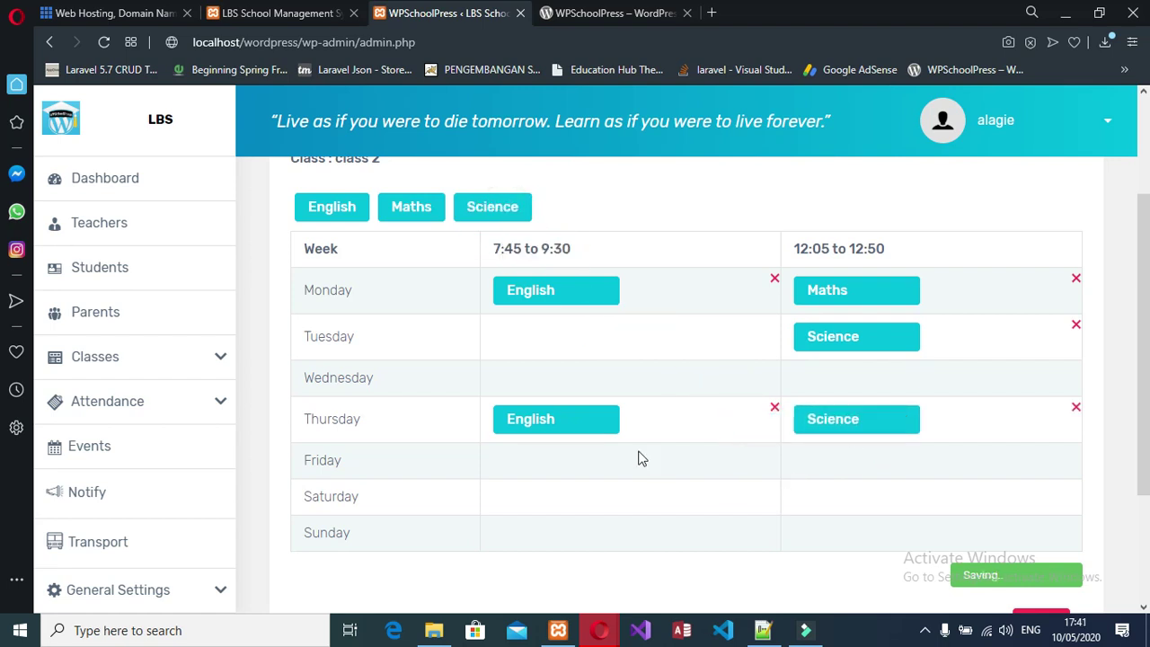
{"action": "scroll", "coordinate": [641, 458], "scroll_direction": "down", "scroll_amount": 1}
{"action": "scroll", "coordinate": [629, 371], "scroll_direction": "up", "scroll_amount": 2}
{"action": "scroll", "coordinate": [632, 368], "scroll_direction": "down", "scroll_amount": 2}
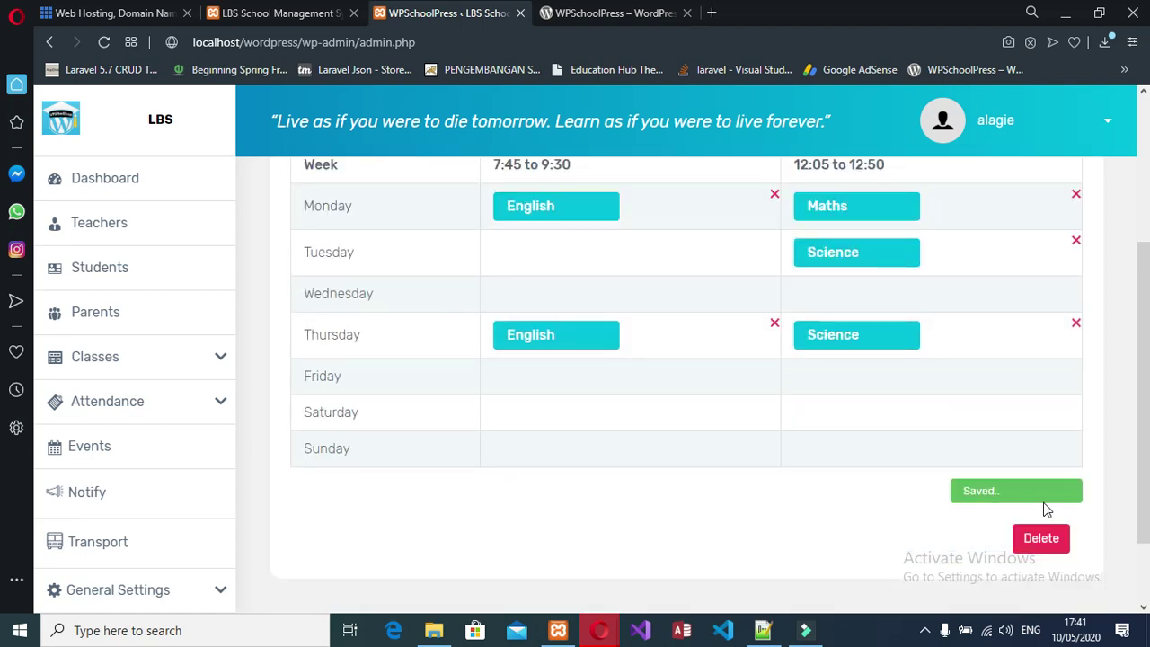
{"action": "scroll", "coordinate": [743, 492], "scroll_direction": "up", "scroll_amount": 1}
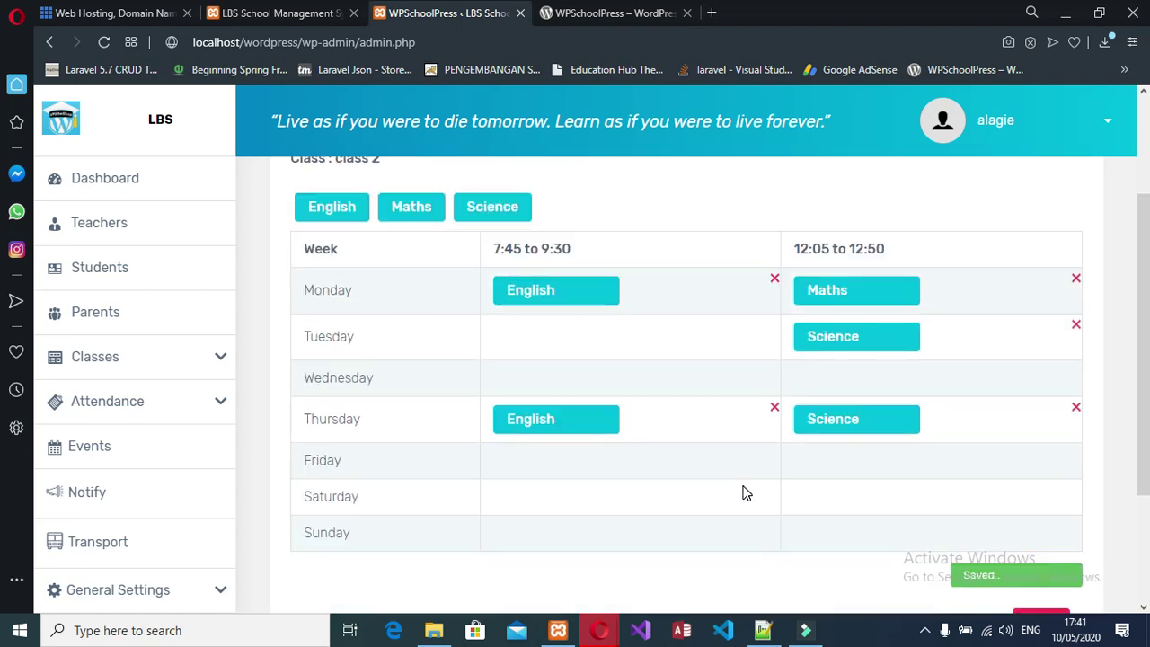
{"action": "scroll", "coordinate": [743, 492], "scroll_direction": "down", "scroll_amount": 2}
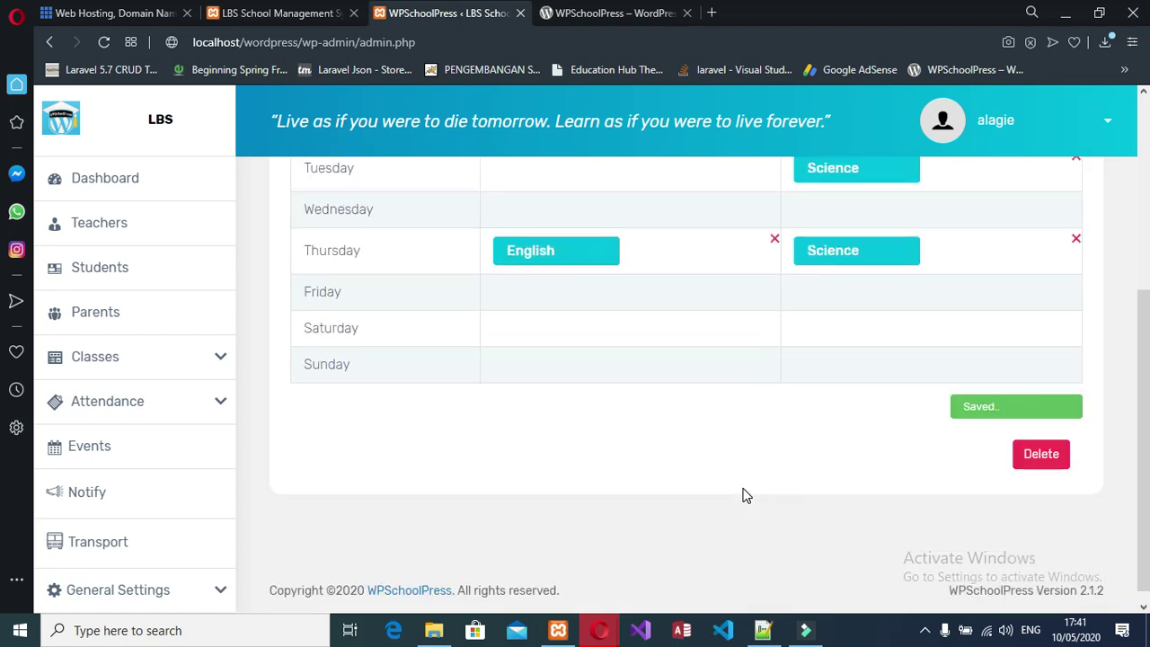
{"action": "scroll", "coordinate": [743, 501], "scroll_direction": "up", "scroll_amount": 2}
{"action": "scroll", "coordinate": [743, 501], "scroll_direction": "down", "scroll_amount": 2}
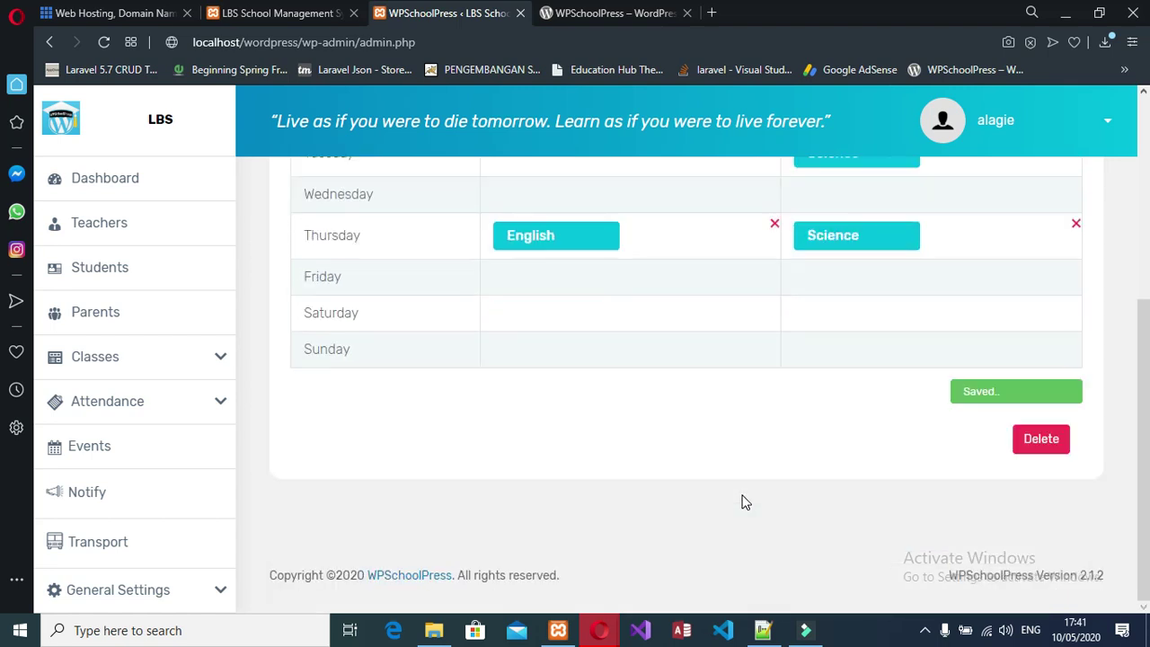
{"action": "scroll", "coordinate": [744, 502], "scroll_direction": "up", "scroll_amount": 2}
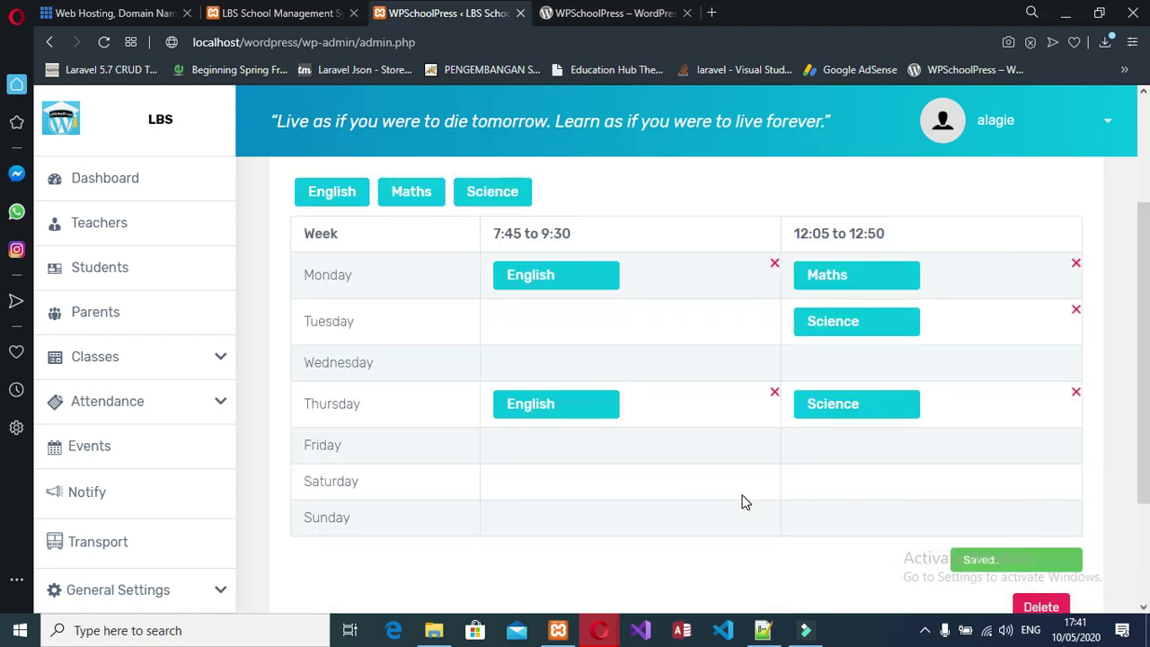
{"action": "scroll", "coordinate": [743, 501], "scroll_direction": "up", "scroll_amount": 2}
{"action": "scroll", "coordinate": [743, 501], "scroll_direction": "down", "scroll_amount": 4}
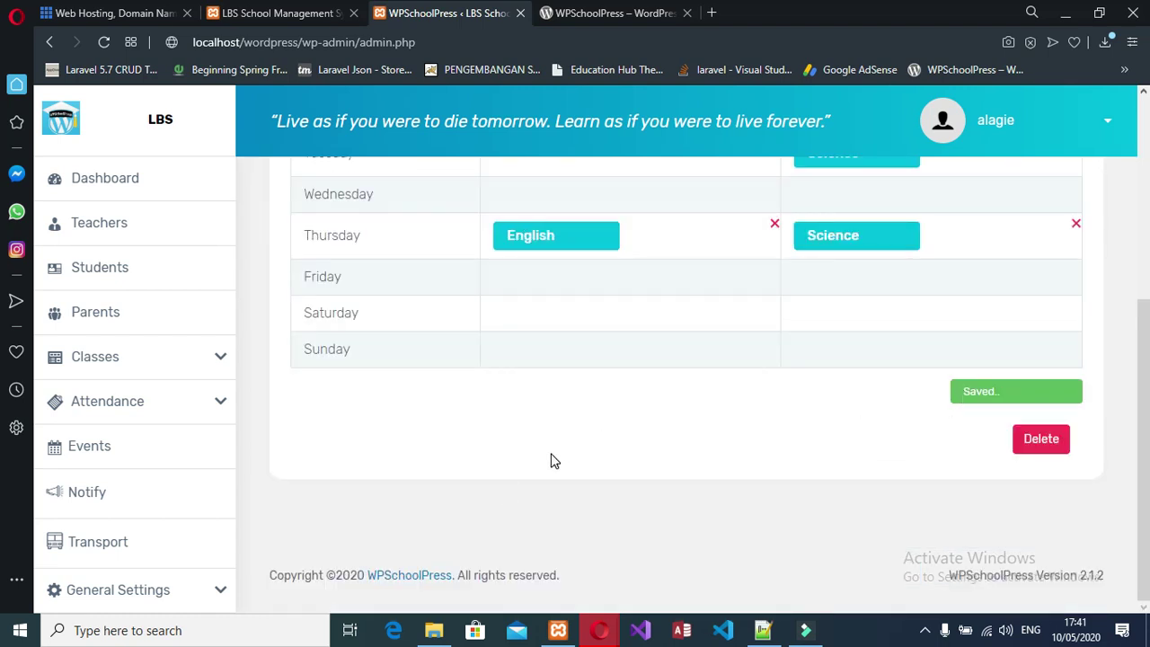
{"action": "scroll", "coordinate": [554, 460], "scroll_direction": "up", "scroll_amount": 4}
{"action": "scroll", "coordinate": [553, 460], "scroll_direction": "down", "scroll_amount": 4}
{"action": "scroll", "coordinate": [563, 444], "scroll_direction": "up", "scroll_amount": 4}
{"action": "scroll", "coordinate": [564, 441], "scroll_direction": "down", "scroll_amount": 4}
{"action": "scroll", "coordinate": [566, 464], "scroll_direction": "up", "scroll_amount": 4}
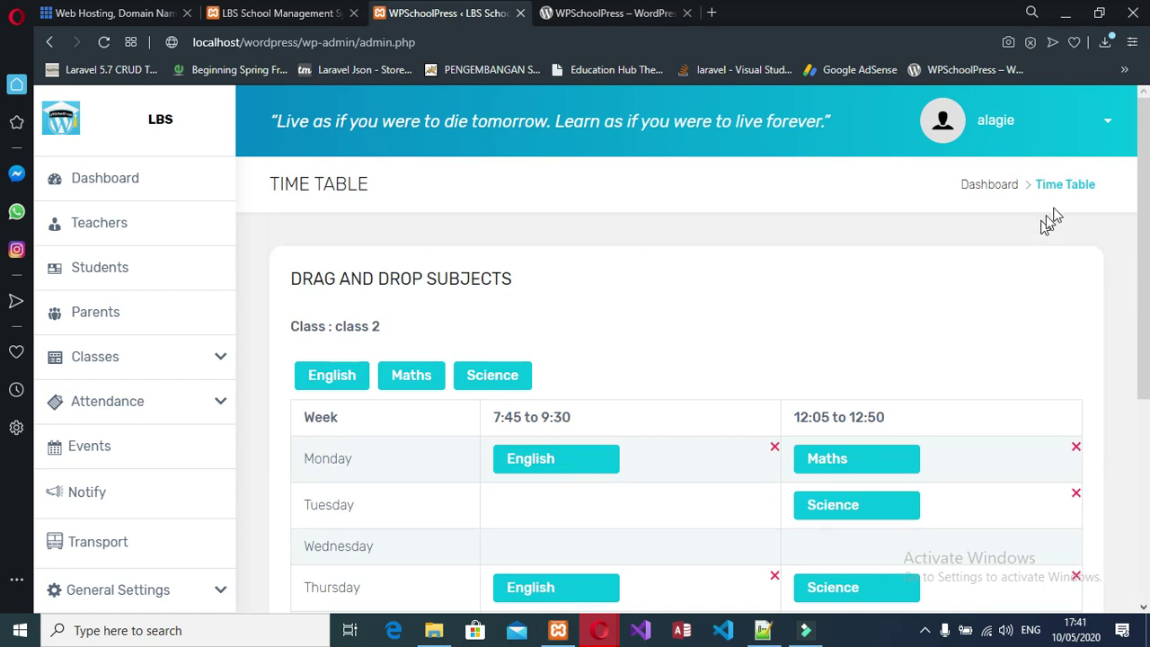
{"action": "scroll", "coordinate": [758, 318], "scroll_direction": "down", "scroll_amount": 4}
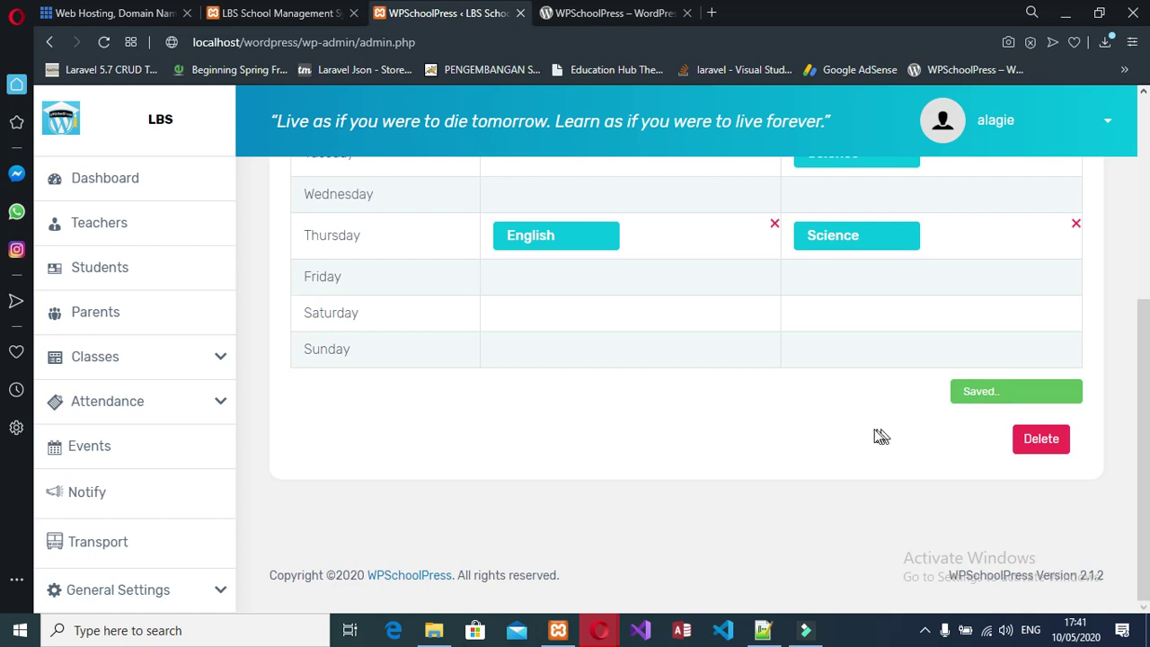
{"action": "scroll", "coordinate": [623, 485], "scroll_direction": "up", "scroll_amount": 4}
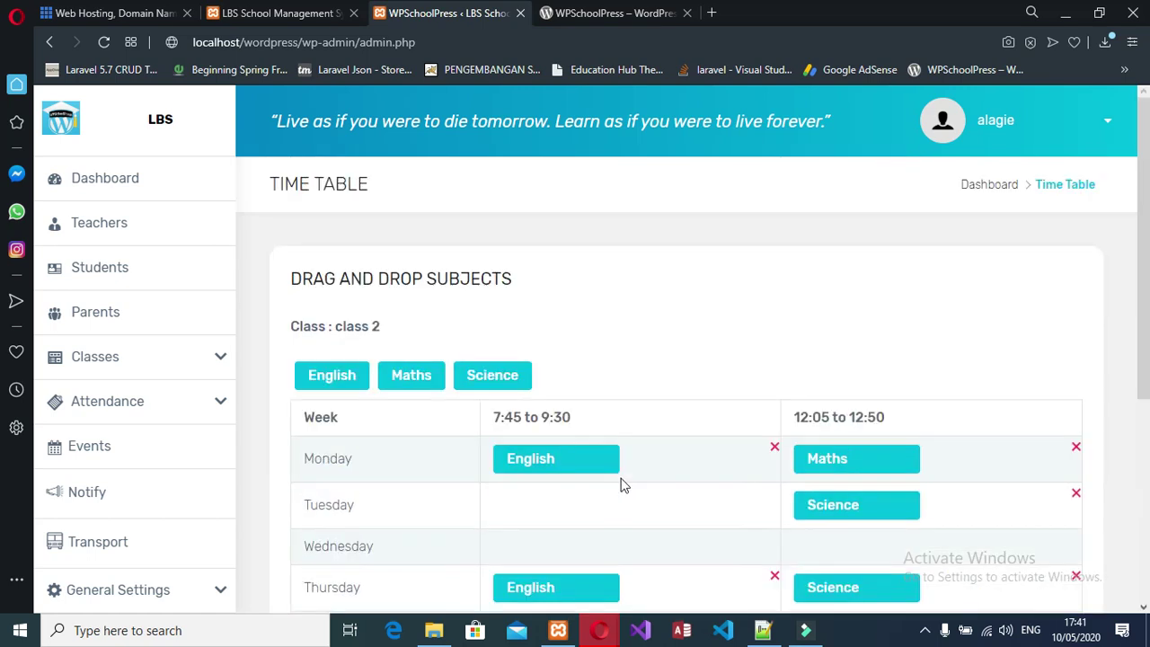
Return to the timetable overview and show class 2's timetable
{"action": "left_click", "coordinate": [1069, 186]}
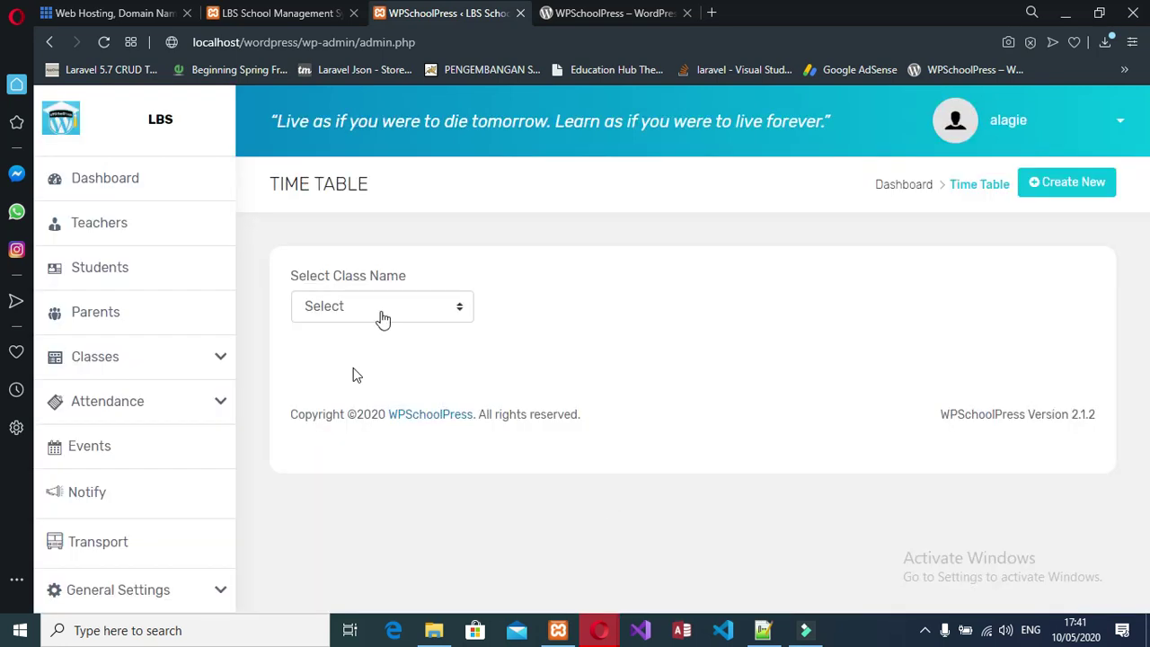
{"action": "left_click", "coordinate": [383, 308]}
{"action": "left_click", "coordinate": [388, 364]}
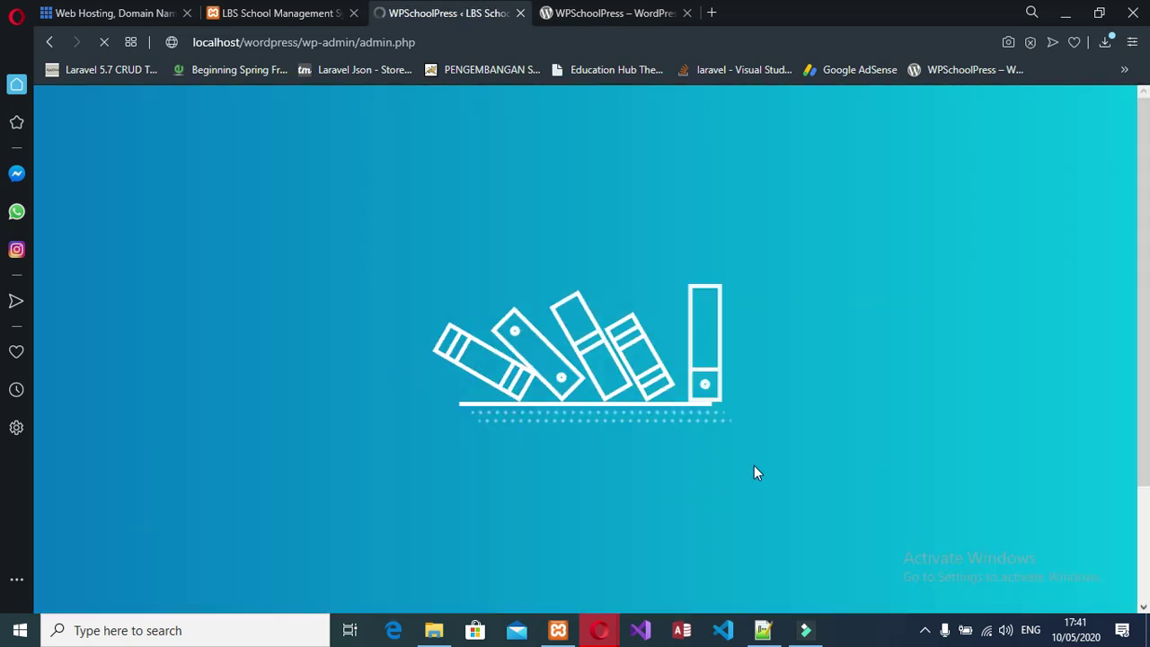
Review class 2's saved Monday, Tuesday and Thursday timetable entries
{"action": "scroll", "coordinate": [532, 355], "scroll_direction": "down", "scroll_amount": 2}
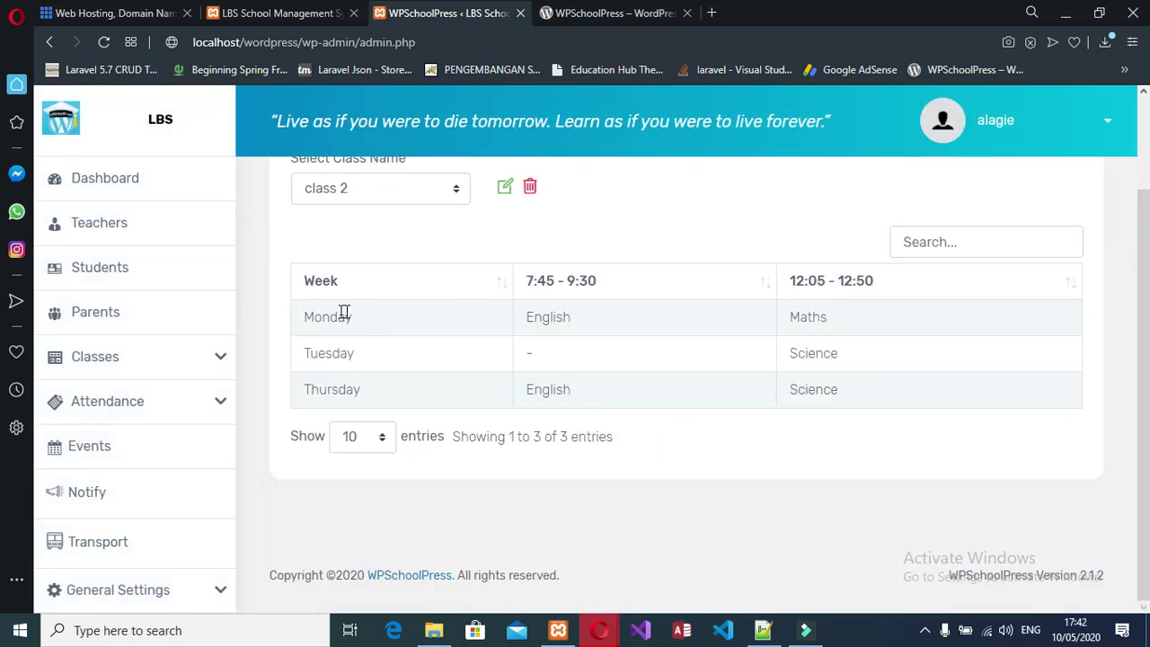
{"action": "left_click_drag", "start_coordinate": [306, 316], "coordinate": [687, 315]}
{"action": "left_click", "coordinate": [687, 315]}
{"action": "left_click", "coordinate": [534, 390]}
{"action": "left_click", "coordinate": [868, 392]}
{"action": "scroll", "coordinate": [719, 476], "scroll_direction": "up", "scroll_amount": 2}
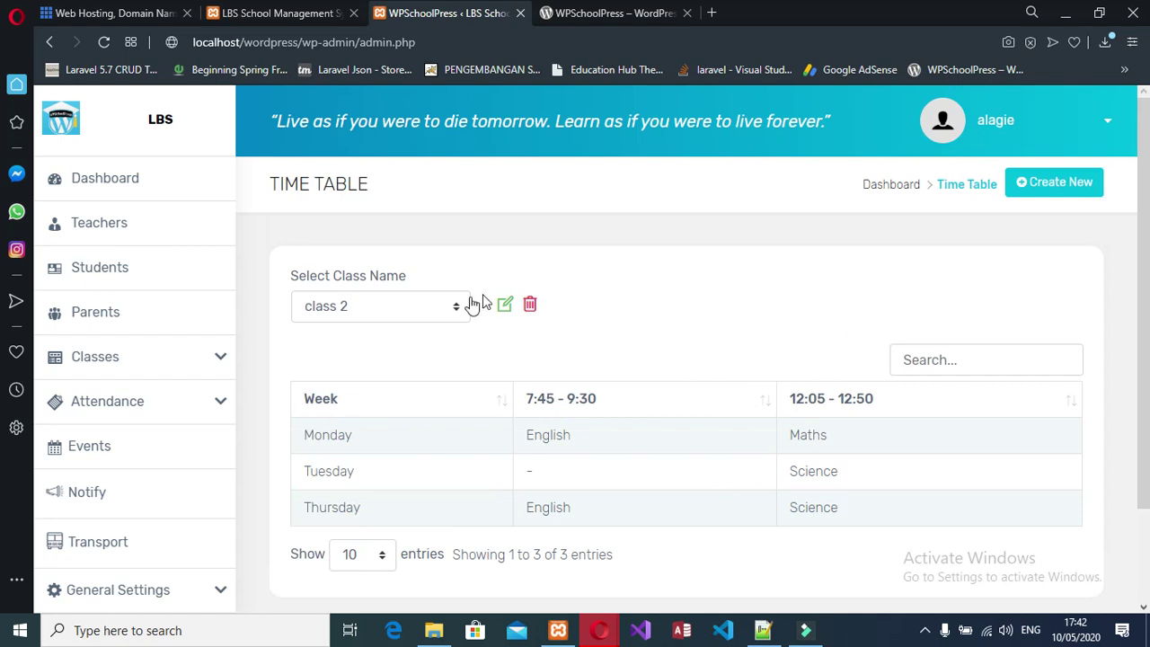
{"action": "scroll", "coordinate": [678, 314], "scroll_direction": "down", "scroll_amount": 2}
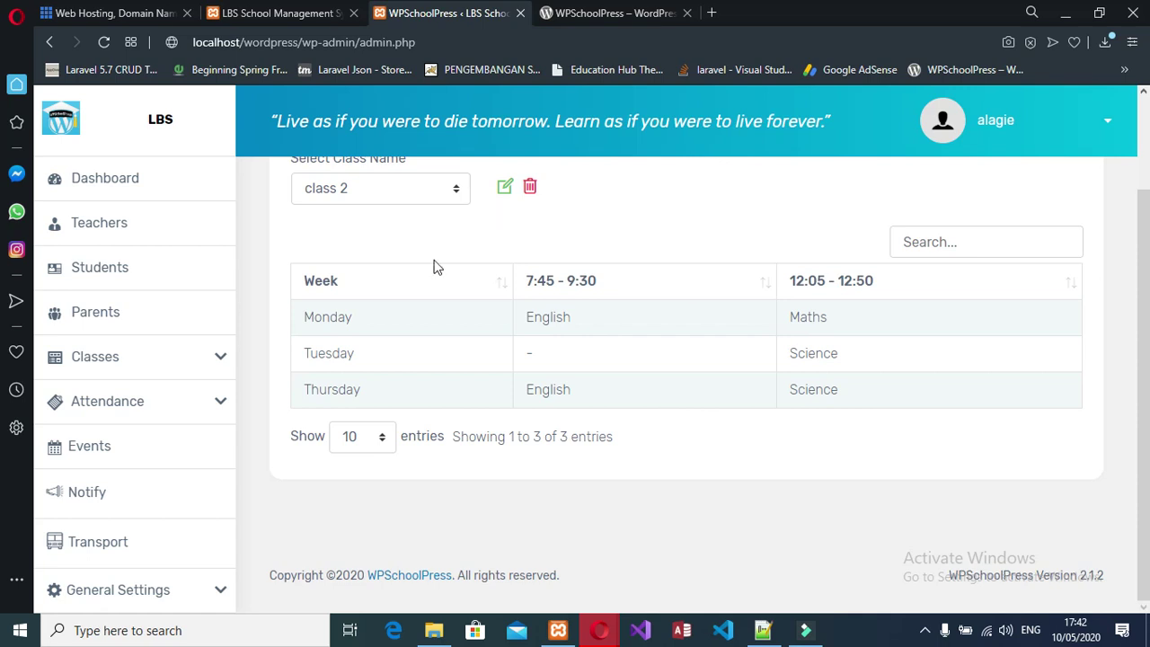
{"action": "scroll", "coordinate": [813, 315], "scroll_direction": "up", "scroll_amount": 2}
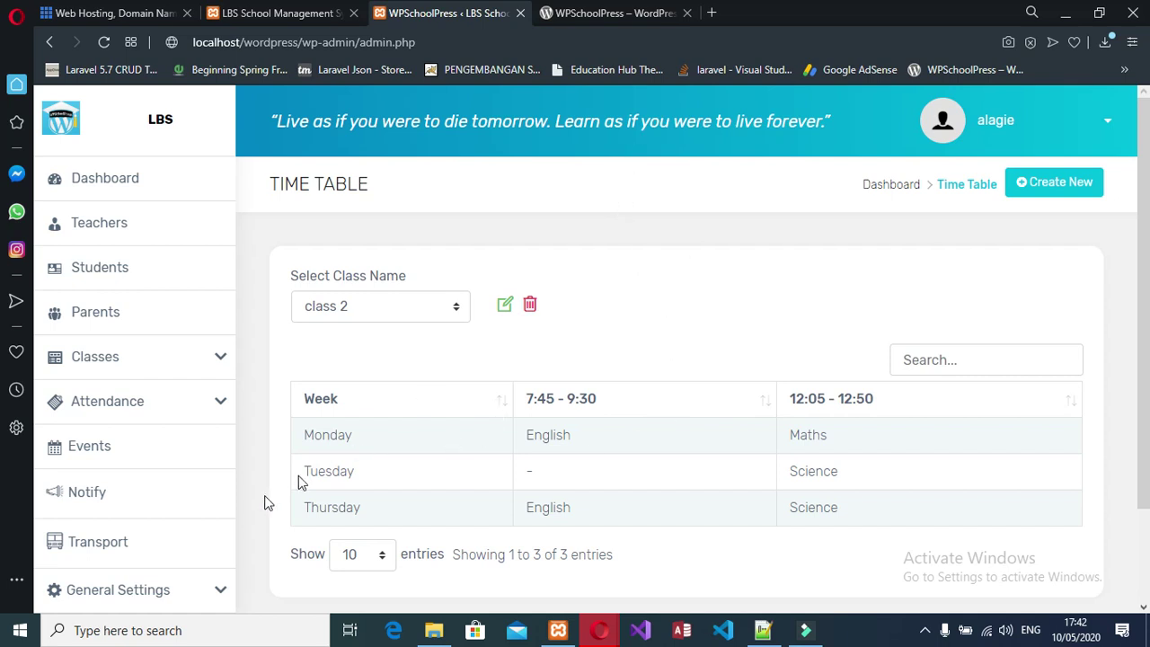
Read through the WPSchoolPress changelog on the WordPress.org plugin page
{"action": "left_click", "coordinate": [608, 14]}
{"action": "scroll", "coordinate": [443, 310], "scroll_direction": "down", "scroll_amount": 5}
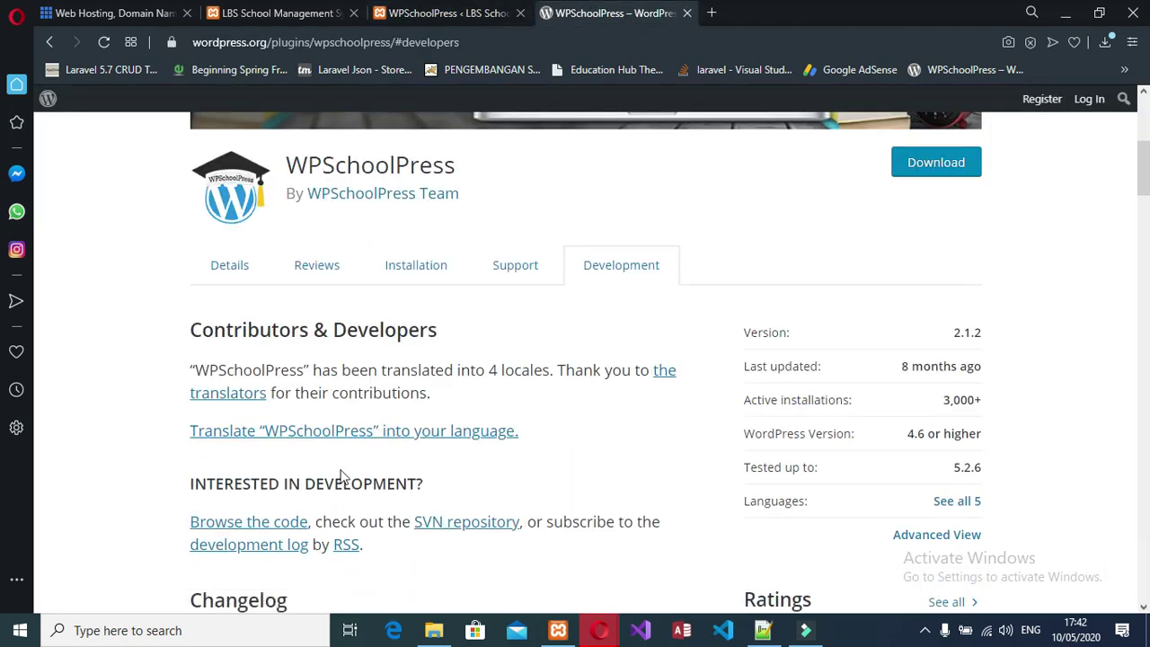
{"action": "scroll", "coordinate": [504, 460], "scroll_direction": "down", "scroll_amount": 5}
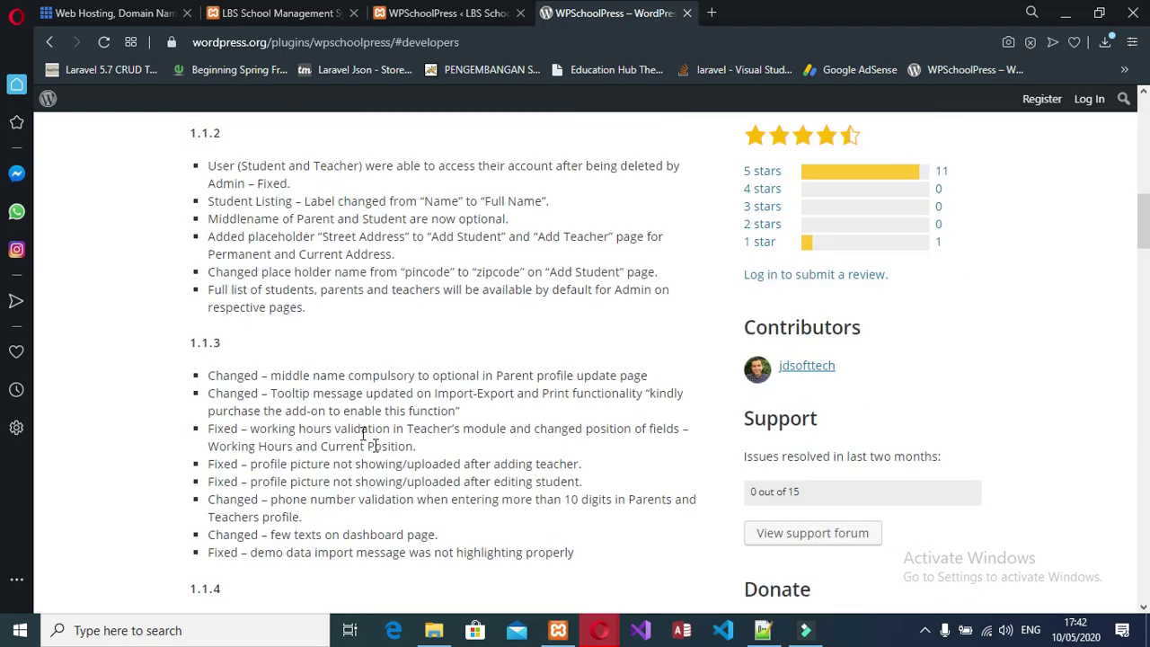
{"action": "scroll", "coordinate": [319, 405], "scroll_direction": "down", "scroll_amount": 1}
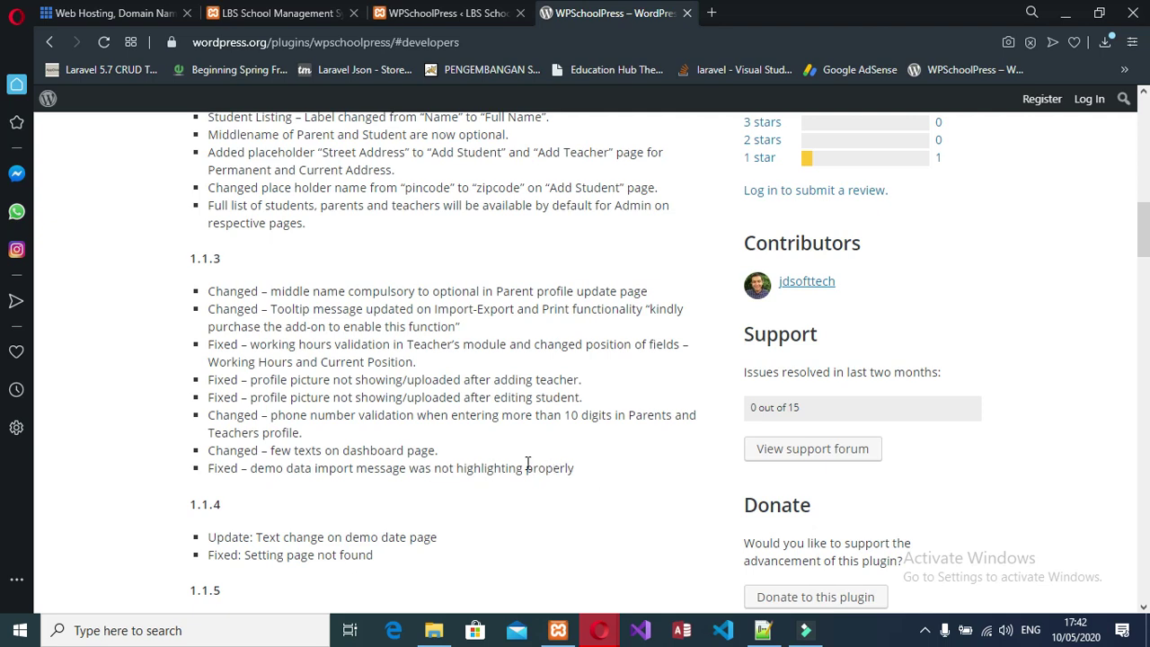
{"action": "scroll", "coordinate": [555, 463], "scroll_direction": "down", "scroll_amount": 5}
{"action": "scroll", "coordinate": [555, 463], "scroll_direction": "up", "scroll_amount": 2}
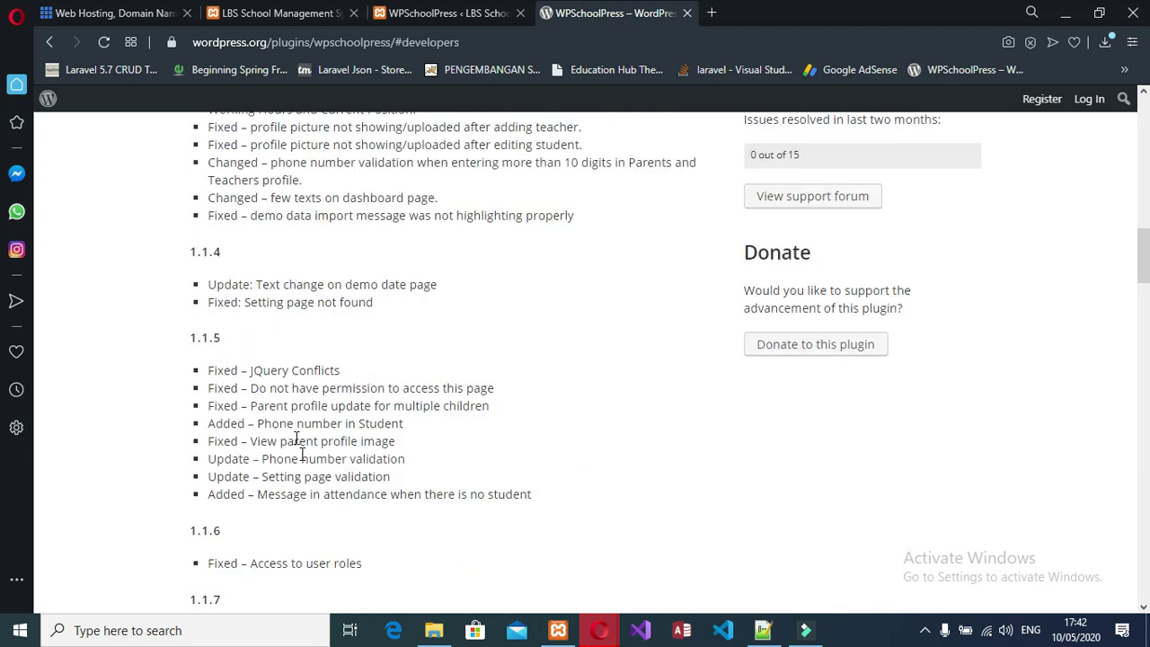
{"action": "scroll", "coordinate": [508, 367], "scroll_direction": "up", "scroll_amount": 4}
Return to the school admin timetable and go to the Exams page under Classes
{"action": "left_click", "coordinate": [439, 14]}
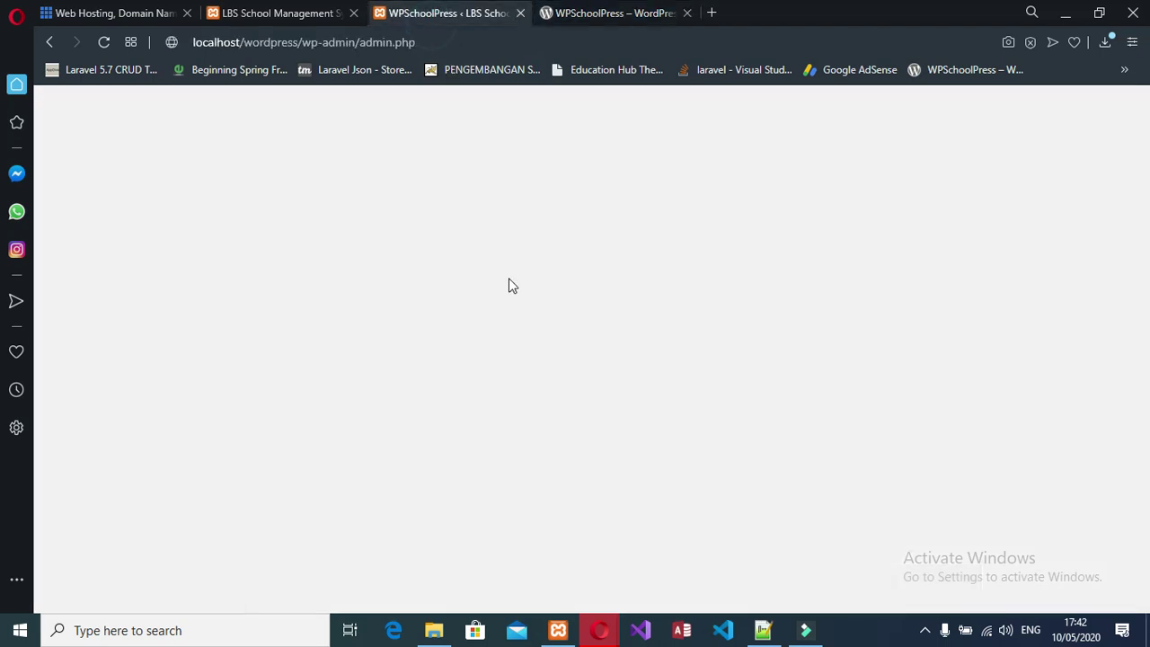
{"action": "scroll", "coordinate": [190, 420], "scroll_direction": "down", "scroll_amount": 1}
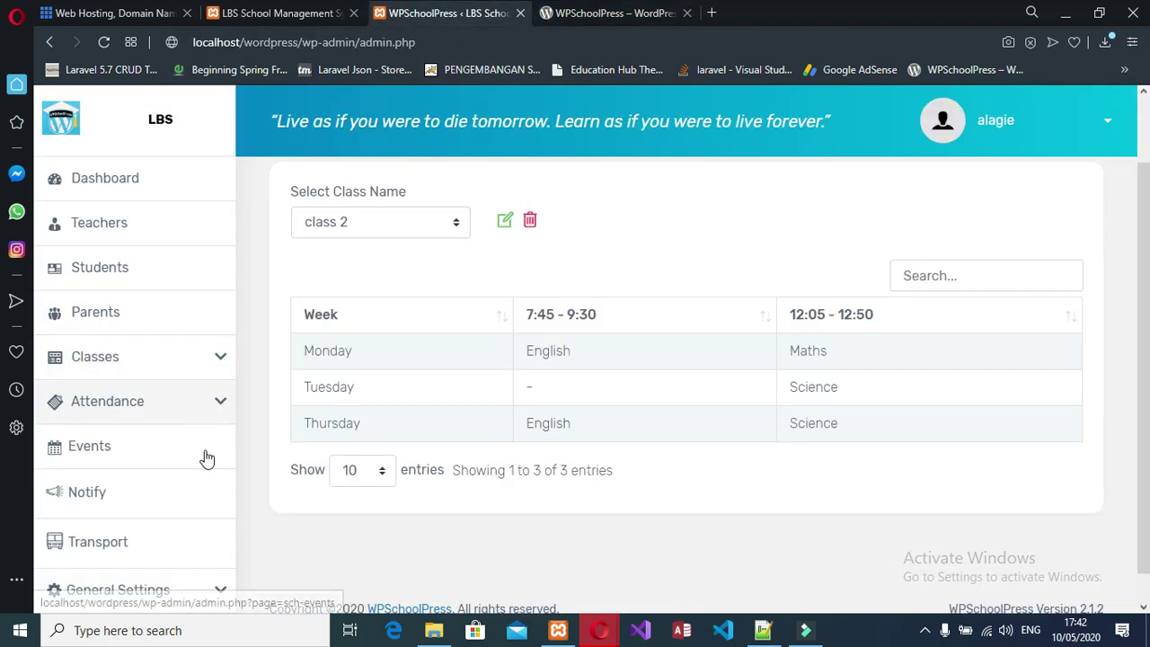
{"action": "left_click", "coordinate": [215, 360]}
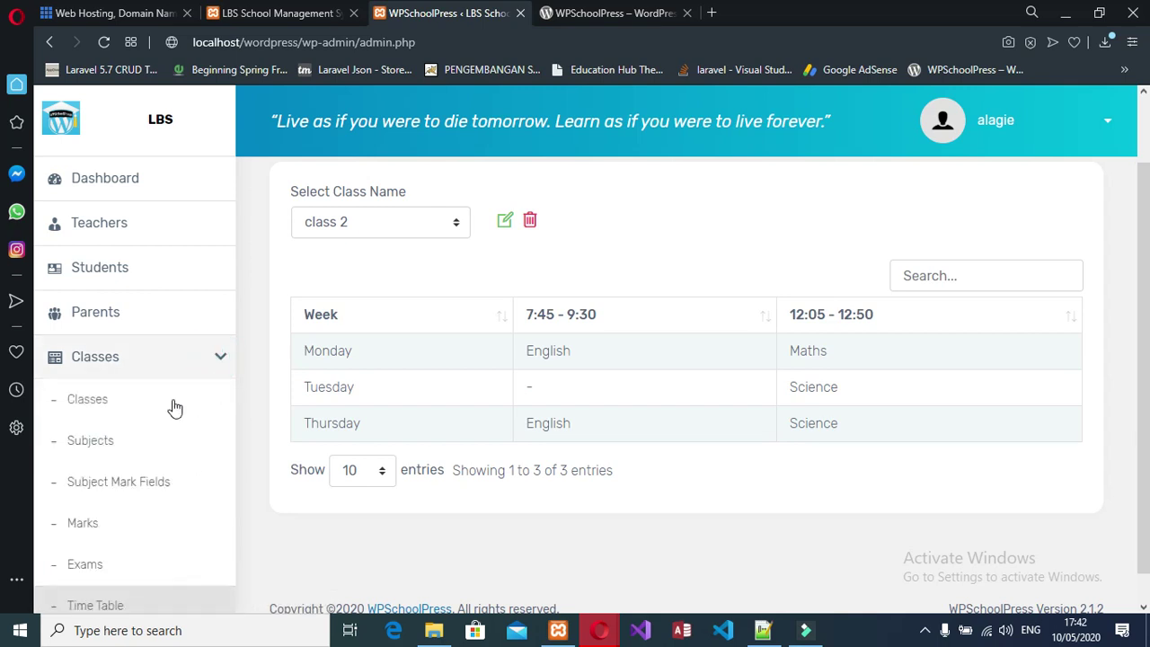
{"action": "left_click", "coordinate": [93, 572]}
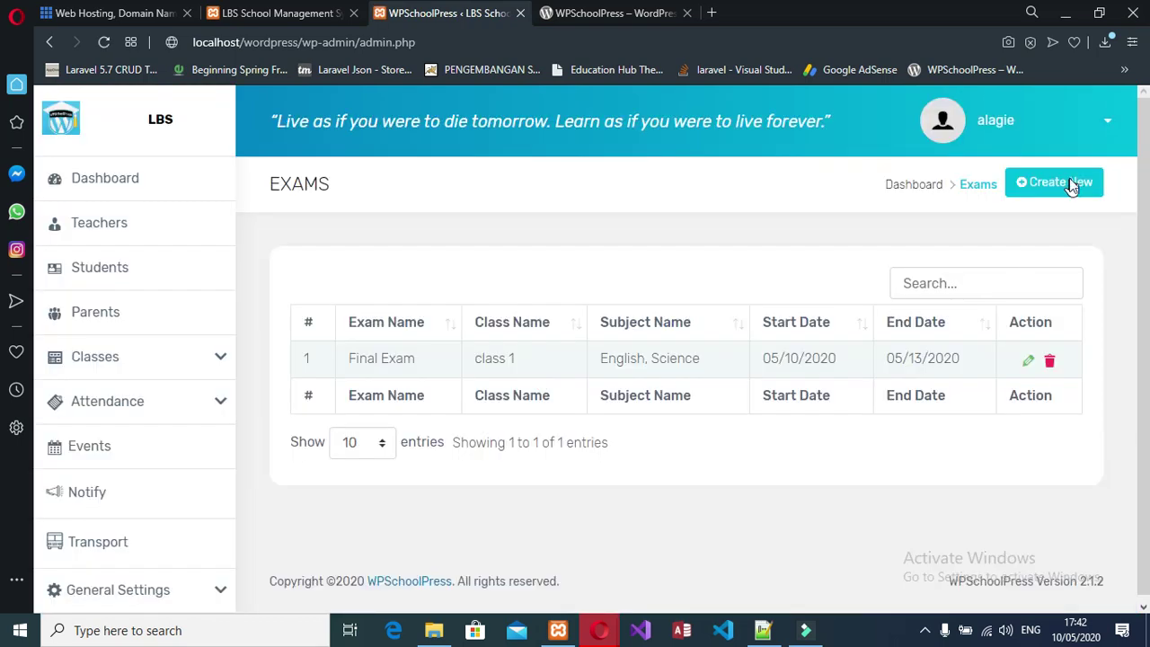
Start a new exam for class 2 named 'First term'
{"action": "left_click", "coordinate": [1071, 184]}
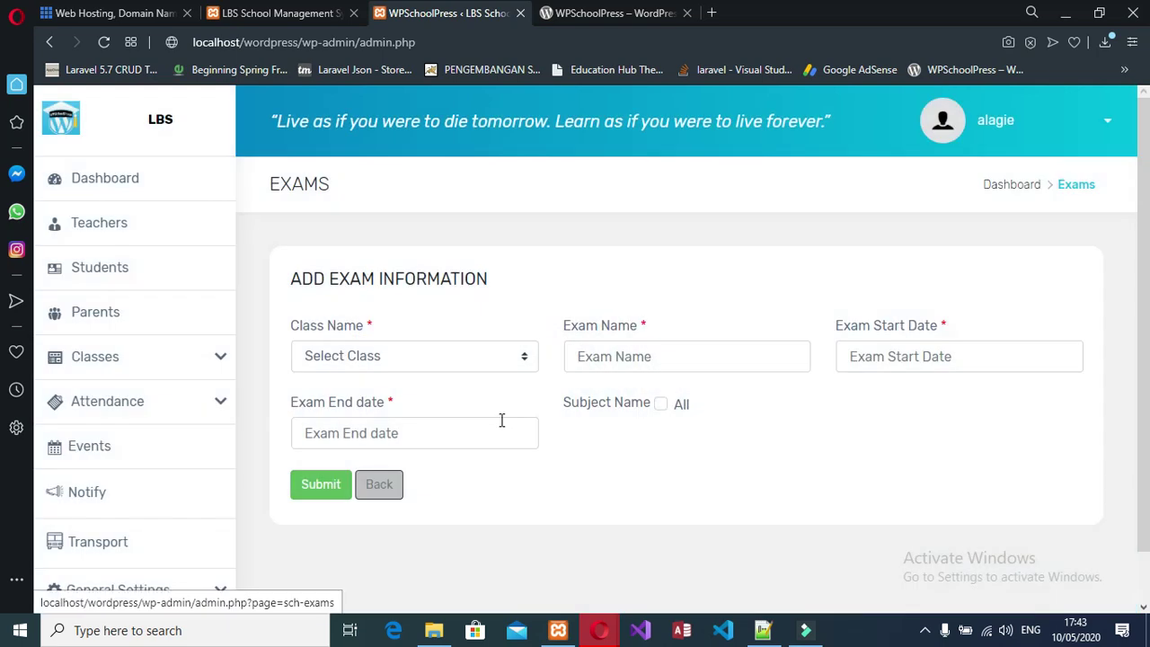
{"action": "left_click", "coordinate": [467, 360]}
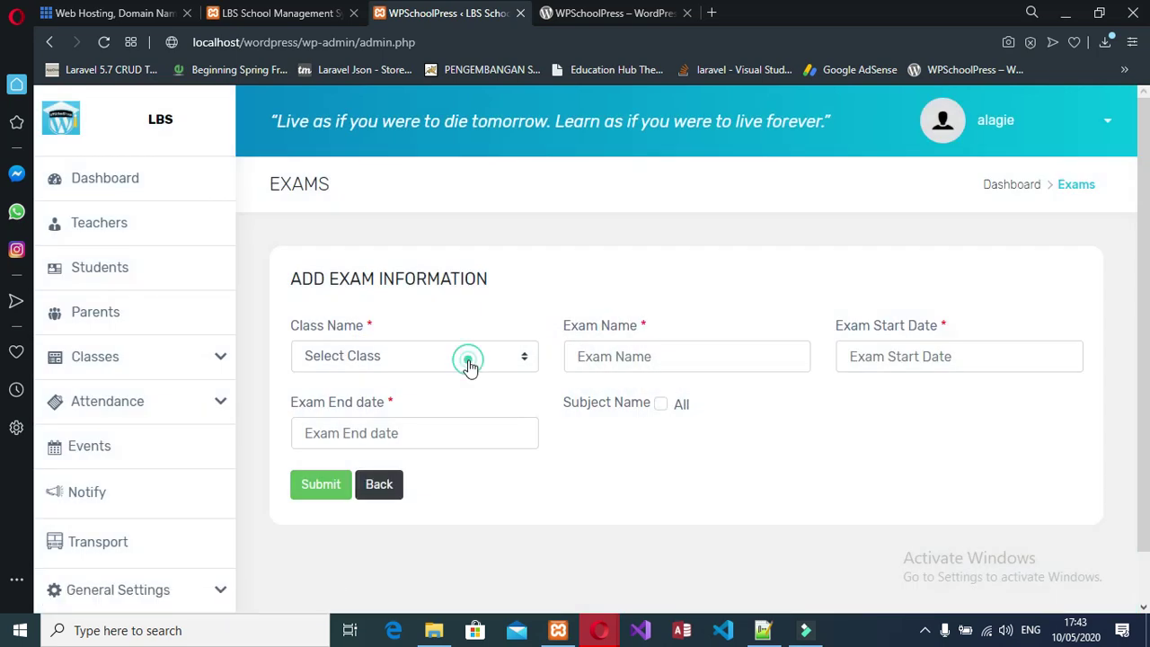
{"action": "left_click", "coordinate": [432, 418]}
{"action": "left_click", "coordinate": [685, 363]}
{"action": "type", "text": "F"}
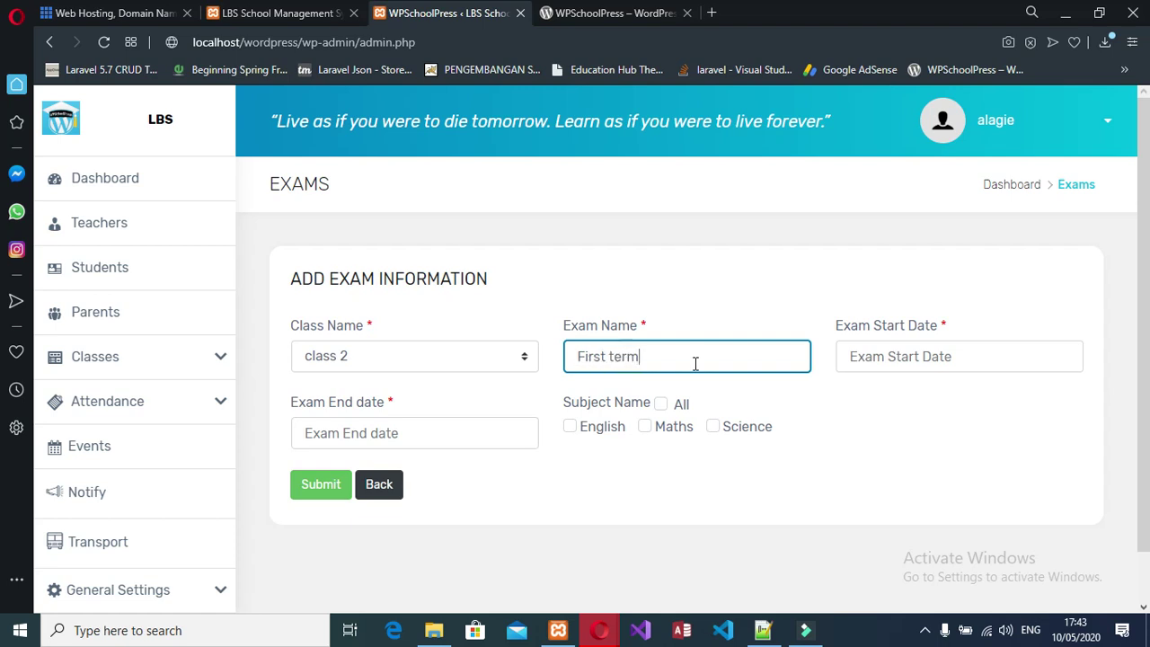
{"action": "type", "text": "irst term"}
{"action": "key", "text": "Tab"}
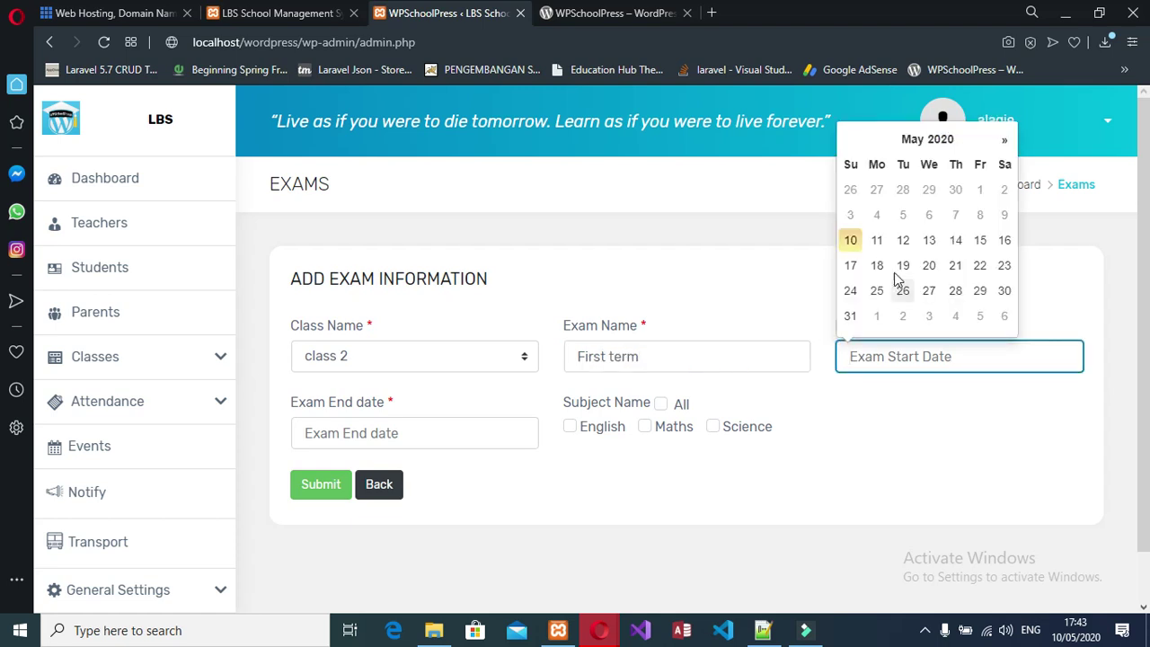
Set exam dates 05/10/2020 to 05/15/2020, include all subjects, and submit
{"action": "left_click", "coordinate": [850, 243]}
{"action": "left_click", "coordinate": [403, 447]}
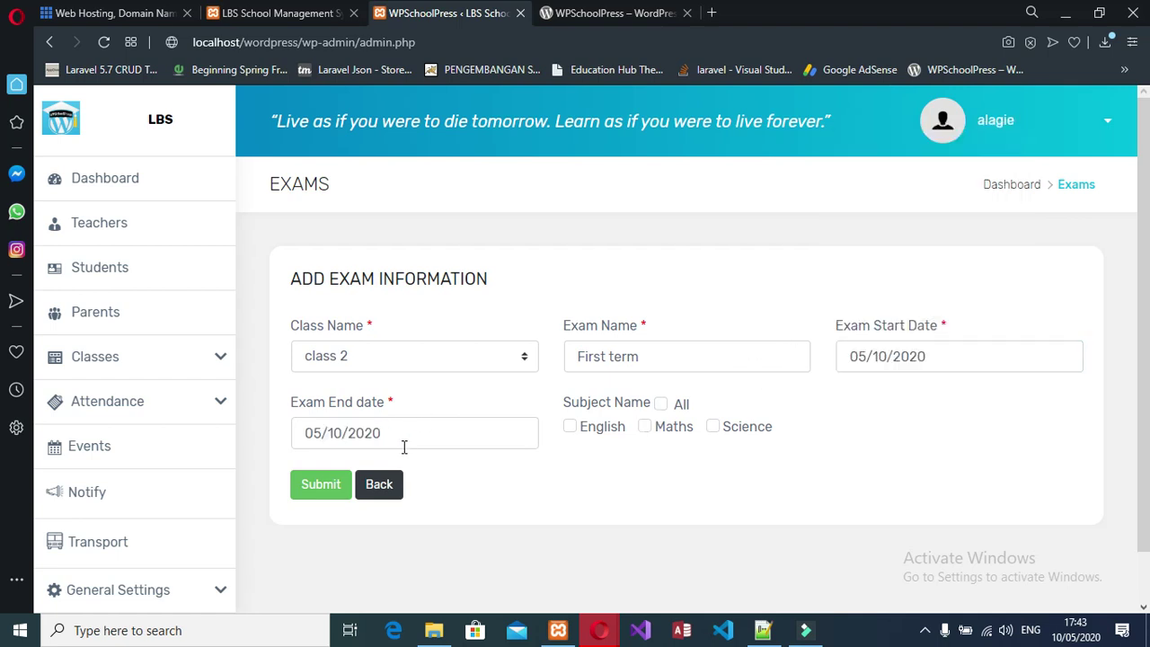
{"action": "left_click", "coordinate": [437, 433]}
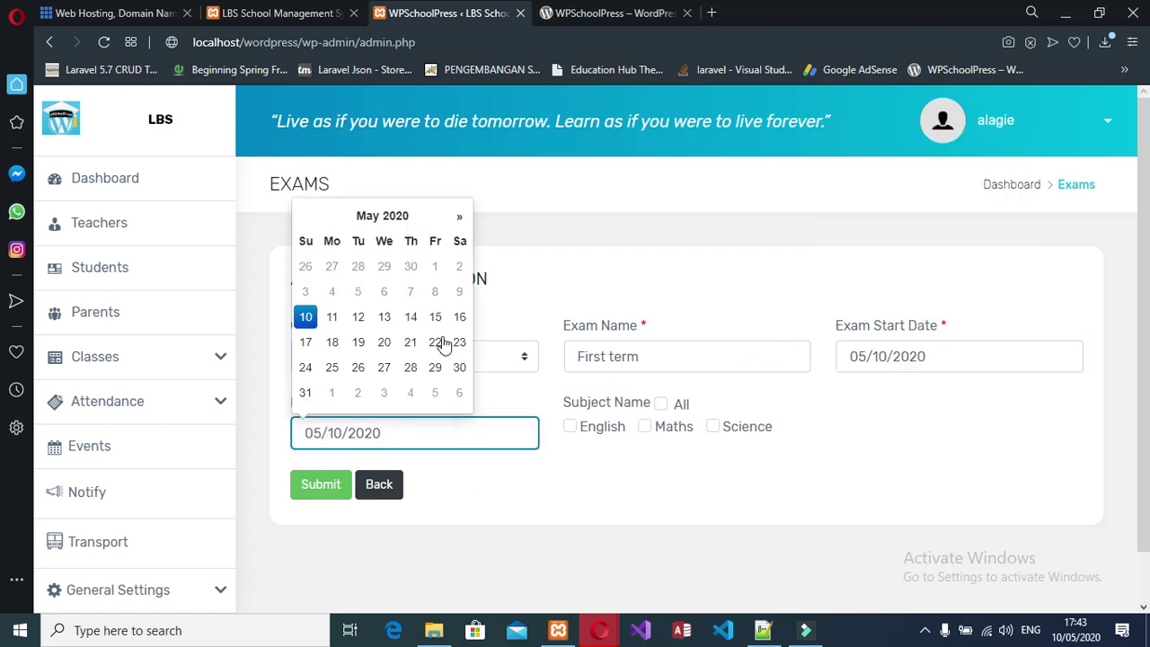
{"action": "left_click", "coordinate": [436, 322]}
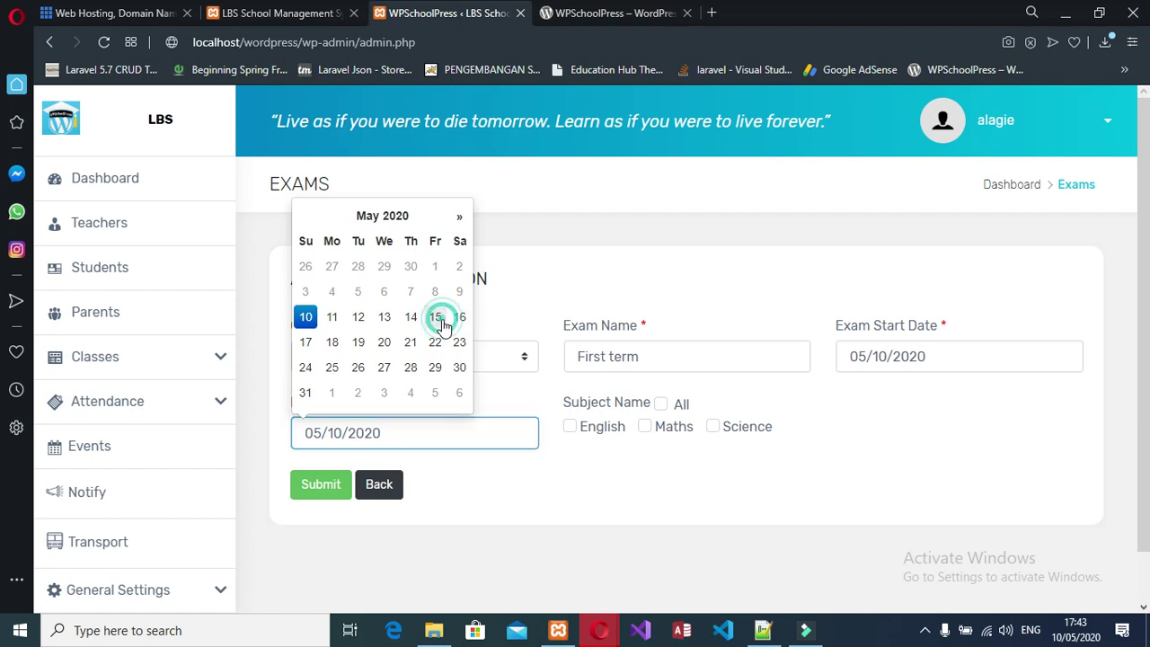
{"action": "left_click", "coordinate": [576, 429]}
{"action": "left_click", "coordinate": [660, 405]}
{"action": "left_click", "coordinate": [316, 492]}
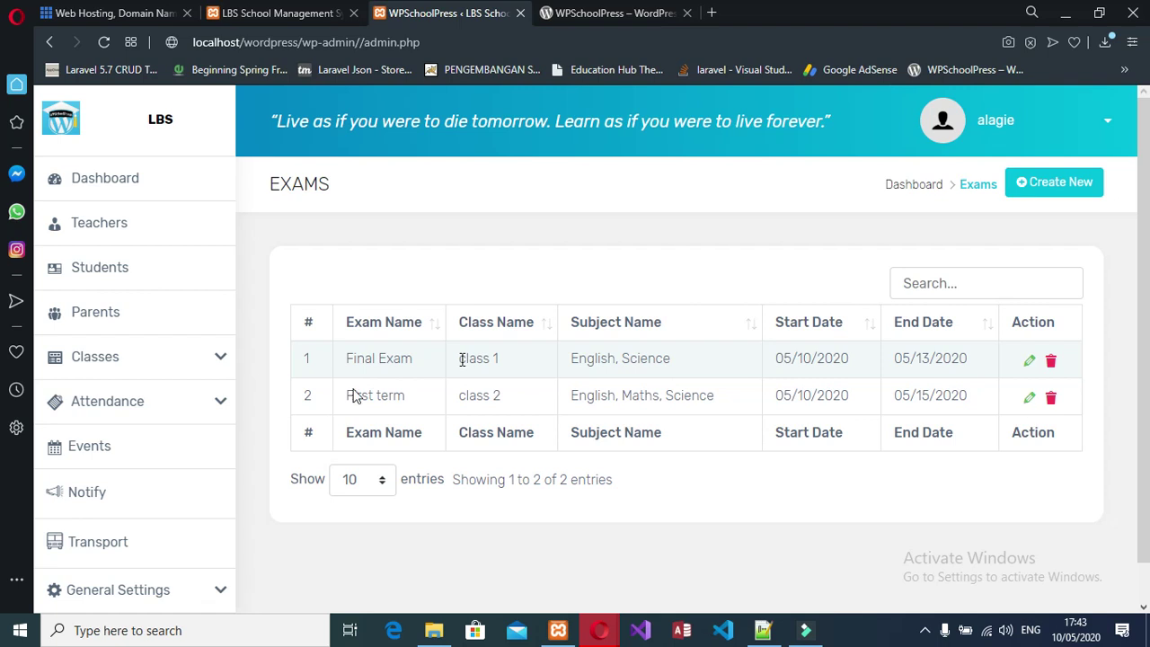
{"action": "left_click", "coordinate": [199, 368]}
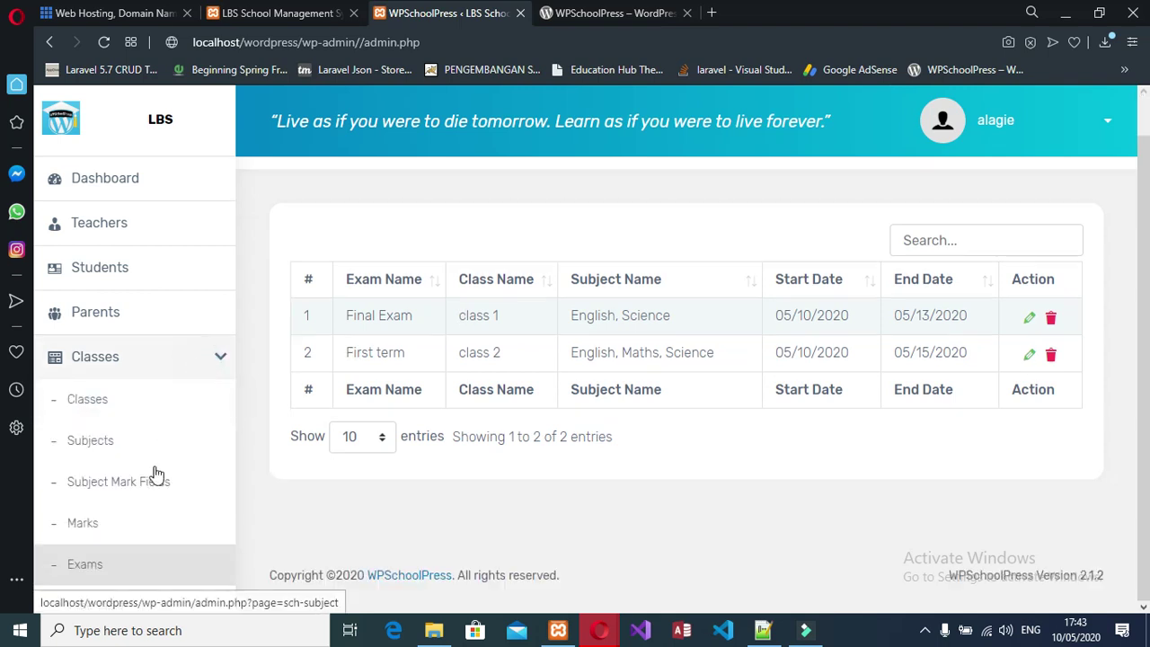
On the Marks page, load the entry sheet for class 2, First term, English
{"action": "left_click", "coordinate": [88, 528]}
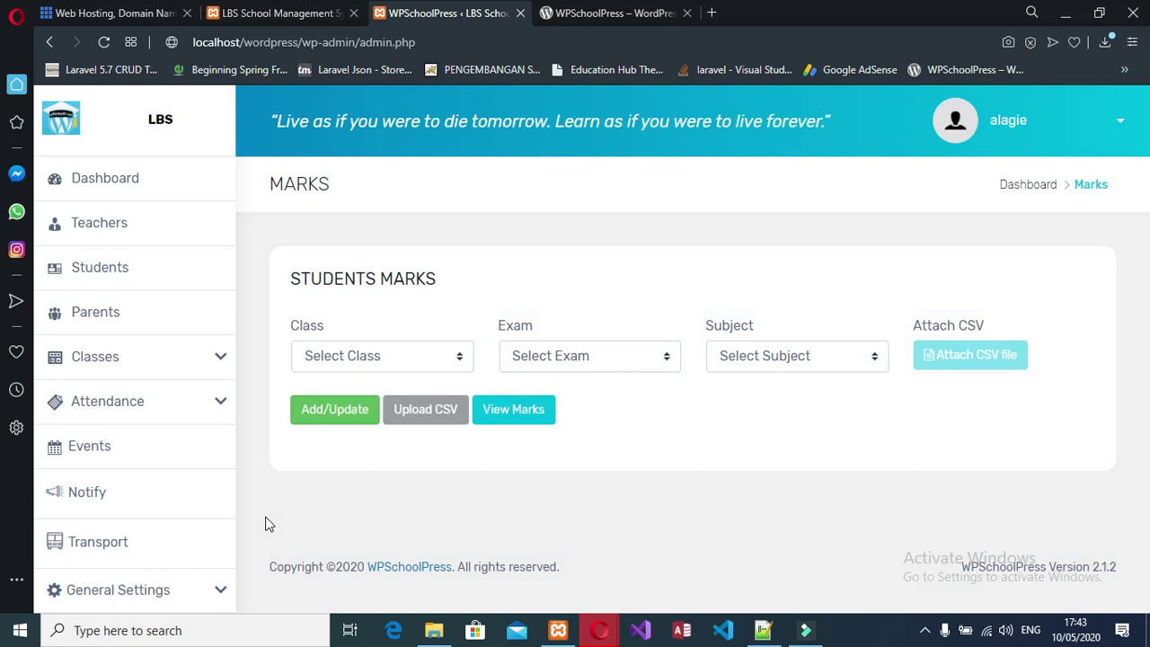
{"action": "left_click", "coordinate": [438, 355]}
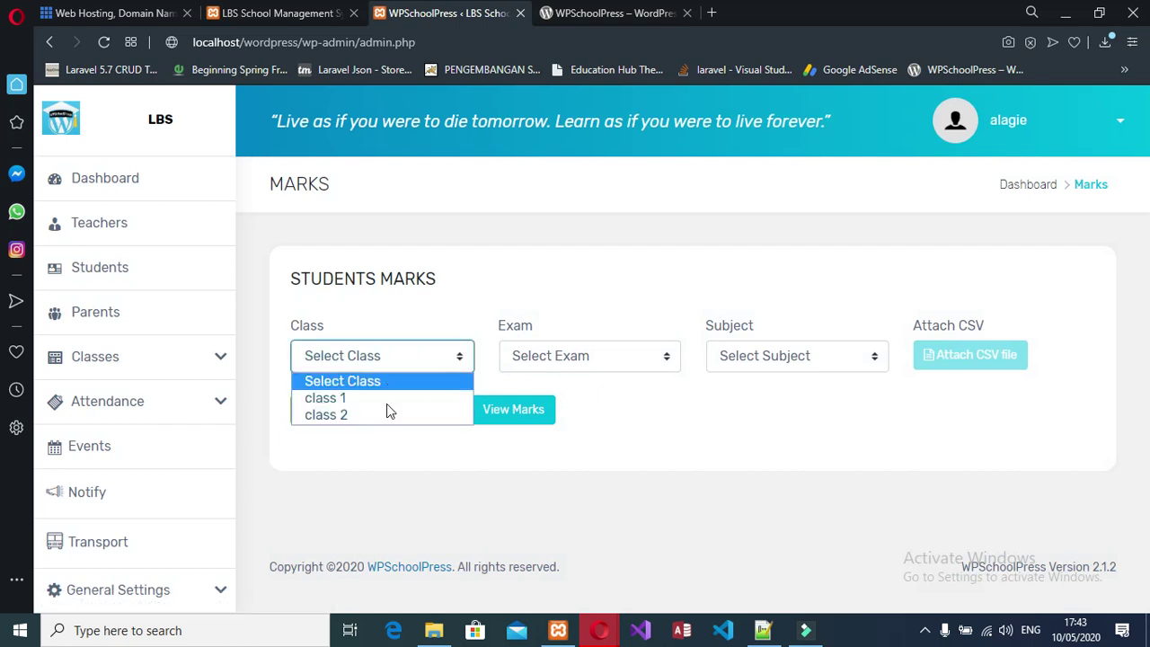
{"action": "left_click", "coordinate": [387, 414]}
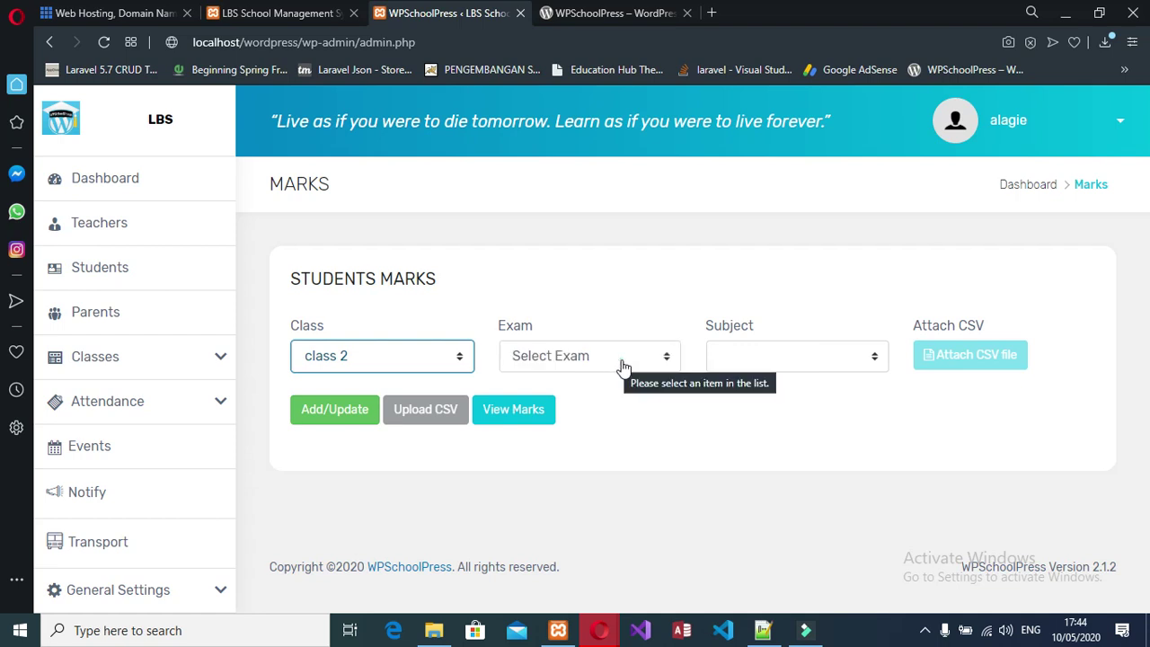
{"action": "left_click", "coordinate": [620, 364]}
{"action": "left_click", "coordinate": [619, 400]}
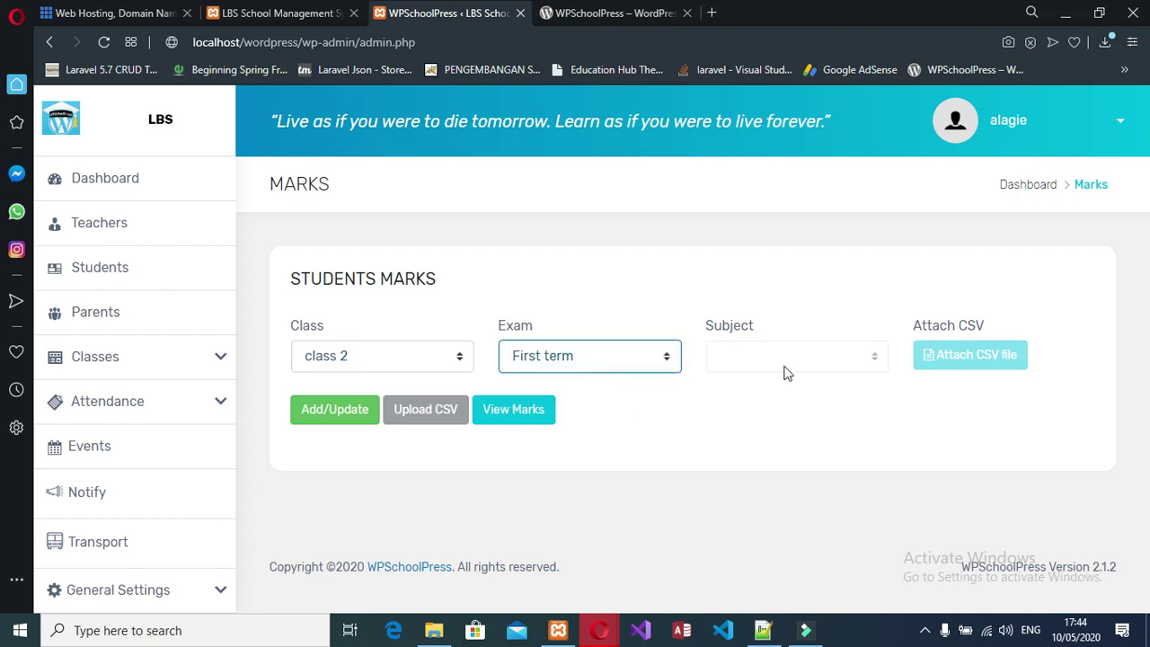
{"action": "left_click", "coordinate": [800, 357]}
{"action": "left_click", "coordinate": [802, 366]}
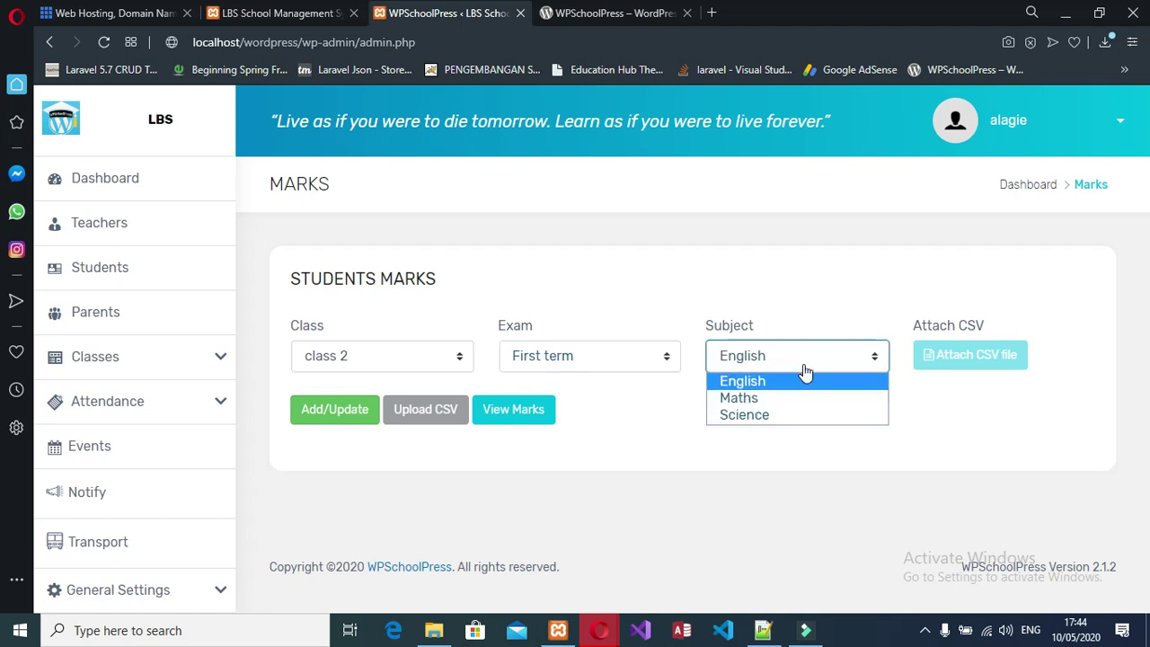
{"action": "left_click", "coordinate": [755, 381]}
{"action": "left_click", "coordinate": [350, 411]}
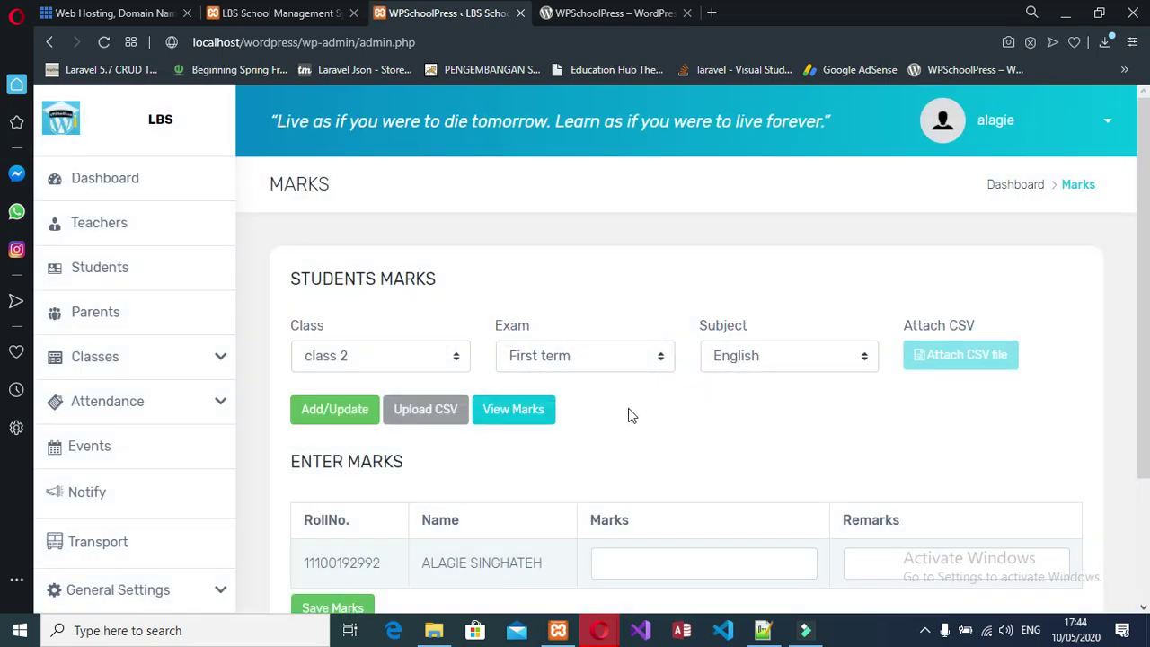
Enter mark 80 with remark 'very good' for the student and save the marks
{"action": "scroll", "coordinate": [629, 415], "scroll_direction": "down", "scroll_amount": 2}
{"action": "left_click", "coordinate": [704, 398]}
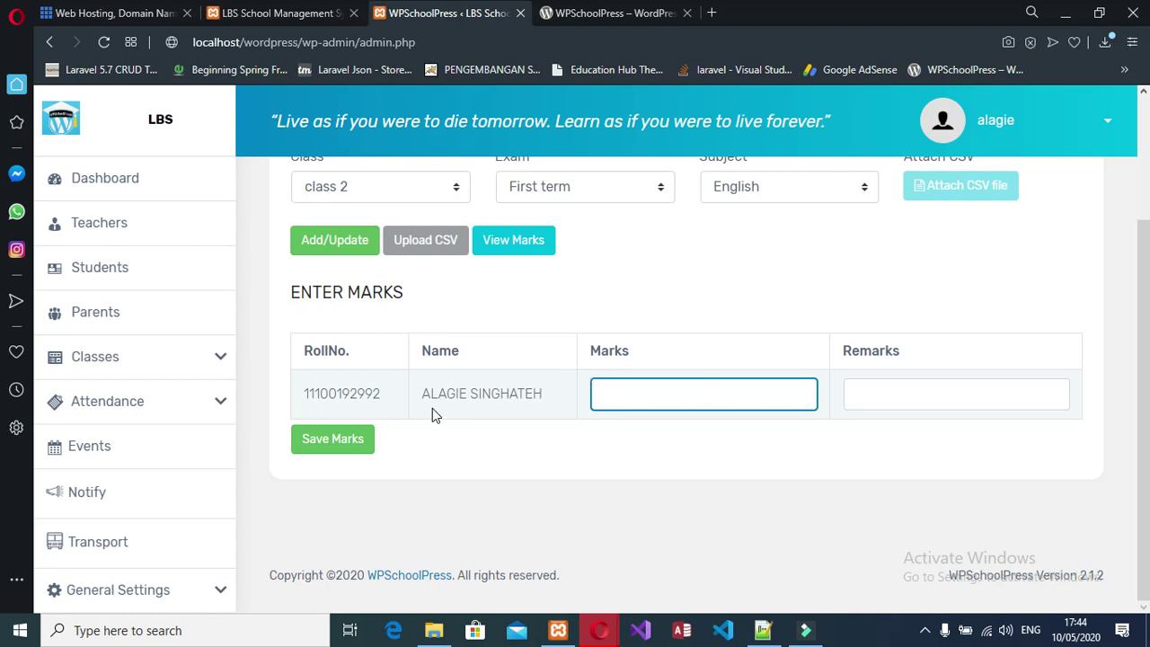
{"action": "left_click_drag", "start_coordinate": [425, 393], "coordinate": [548, 396]}
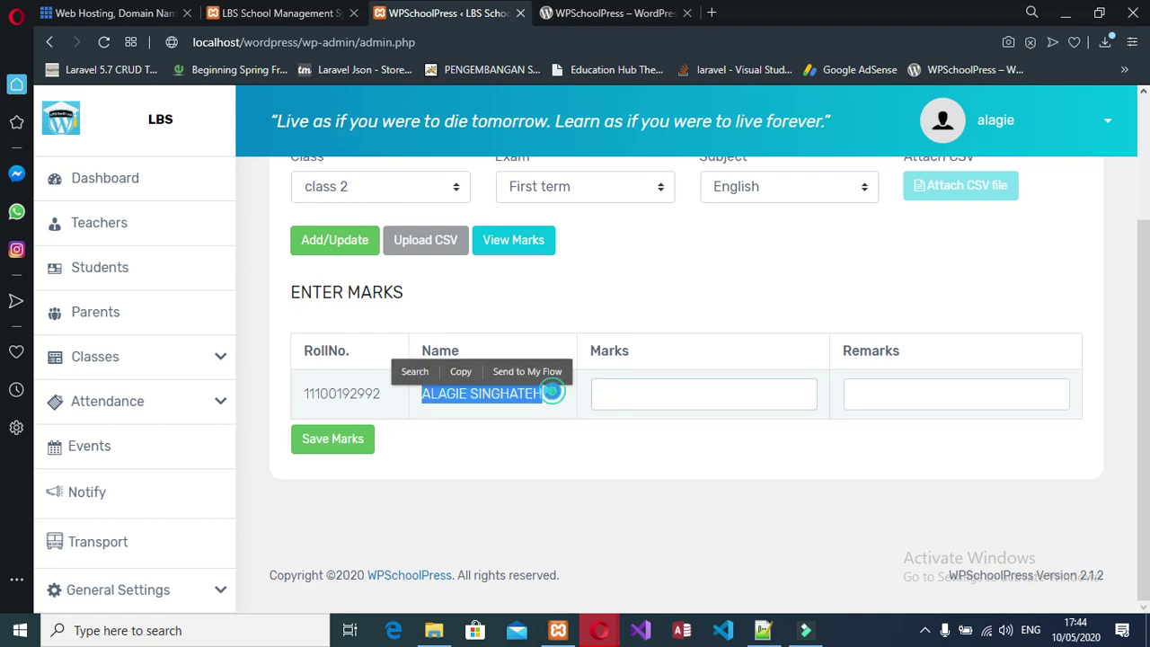
{"action": "left_click", "coordinate": [549, 400]}
{"action": "left_click_drag", "start_coordinate": [450, 393], "coordinate": [420, 394]}
{"action": "left_click", "coordinate": [620, 401]}
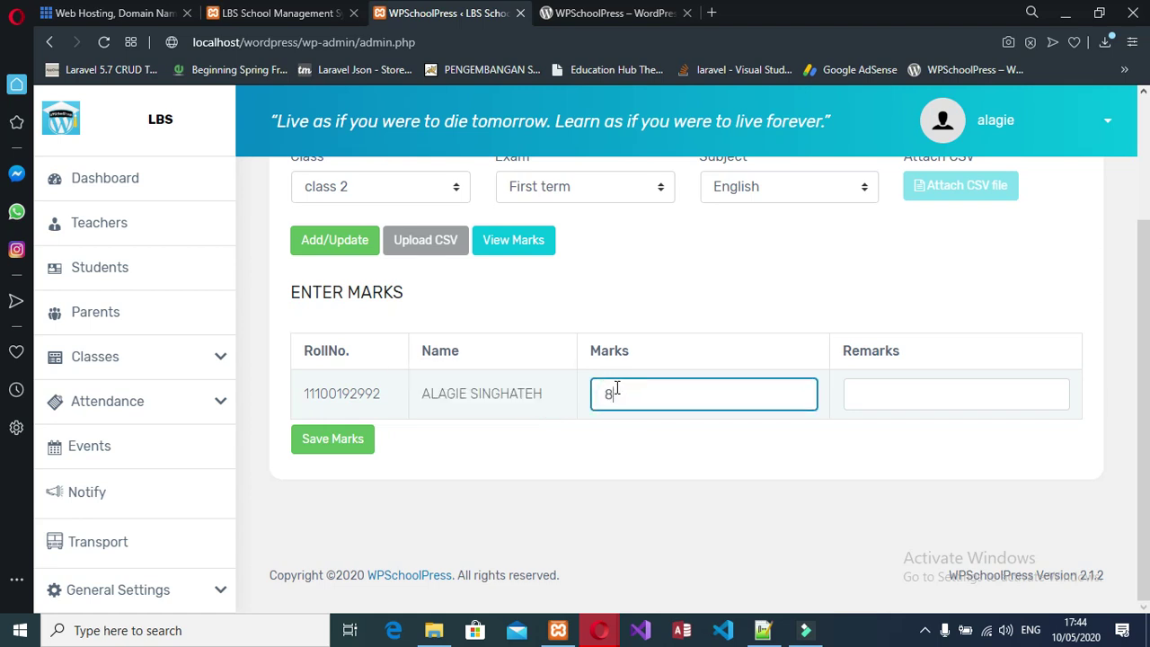
{"action": "key", "text": "Tab"}
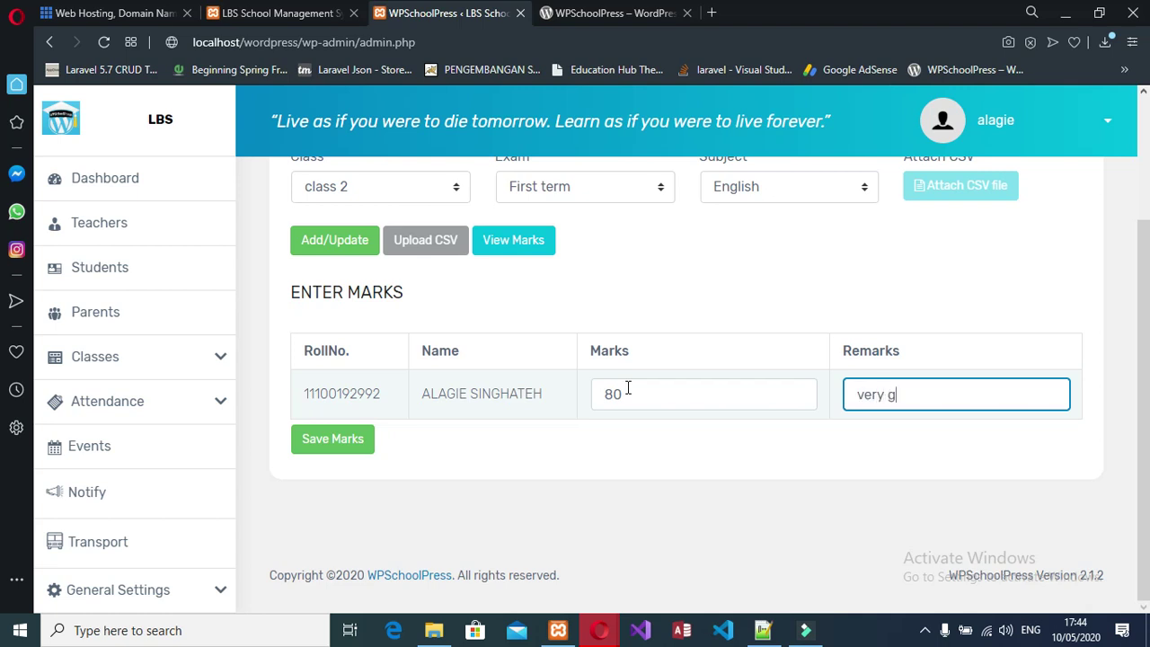
{"action": "left_click", "coordinate": [316, 444]}
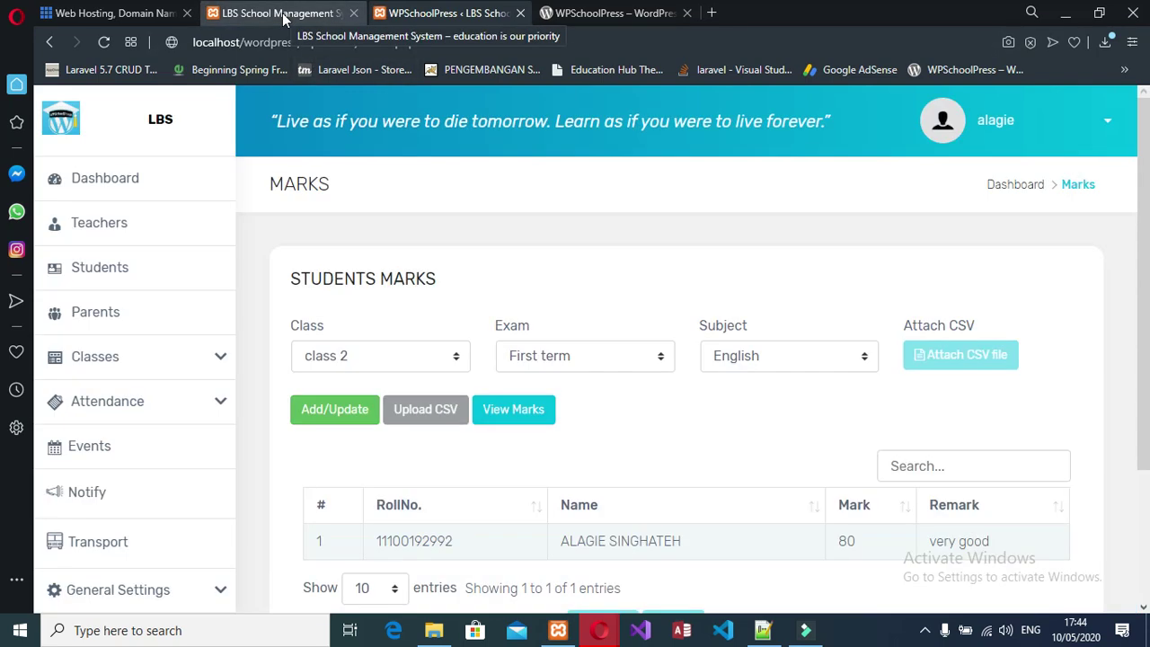
{"action": "scroll", "coordinate": [747, 462], "scroll_direction": "down", "scroll_amount": 2}
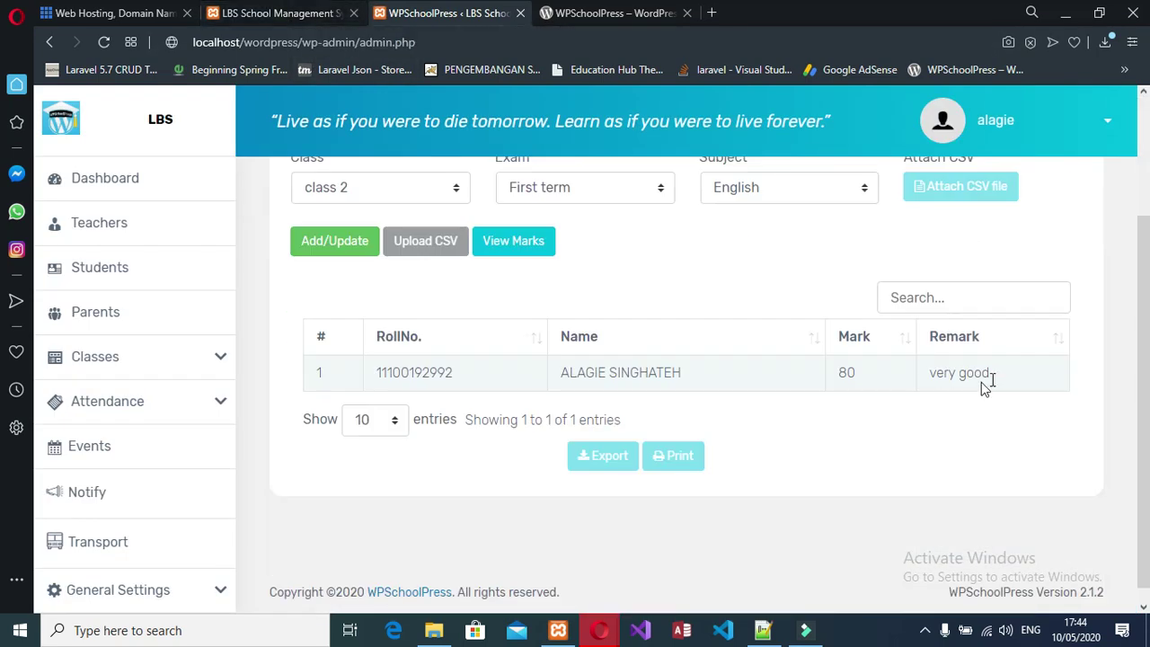